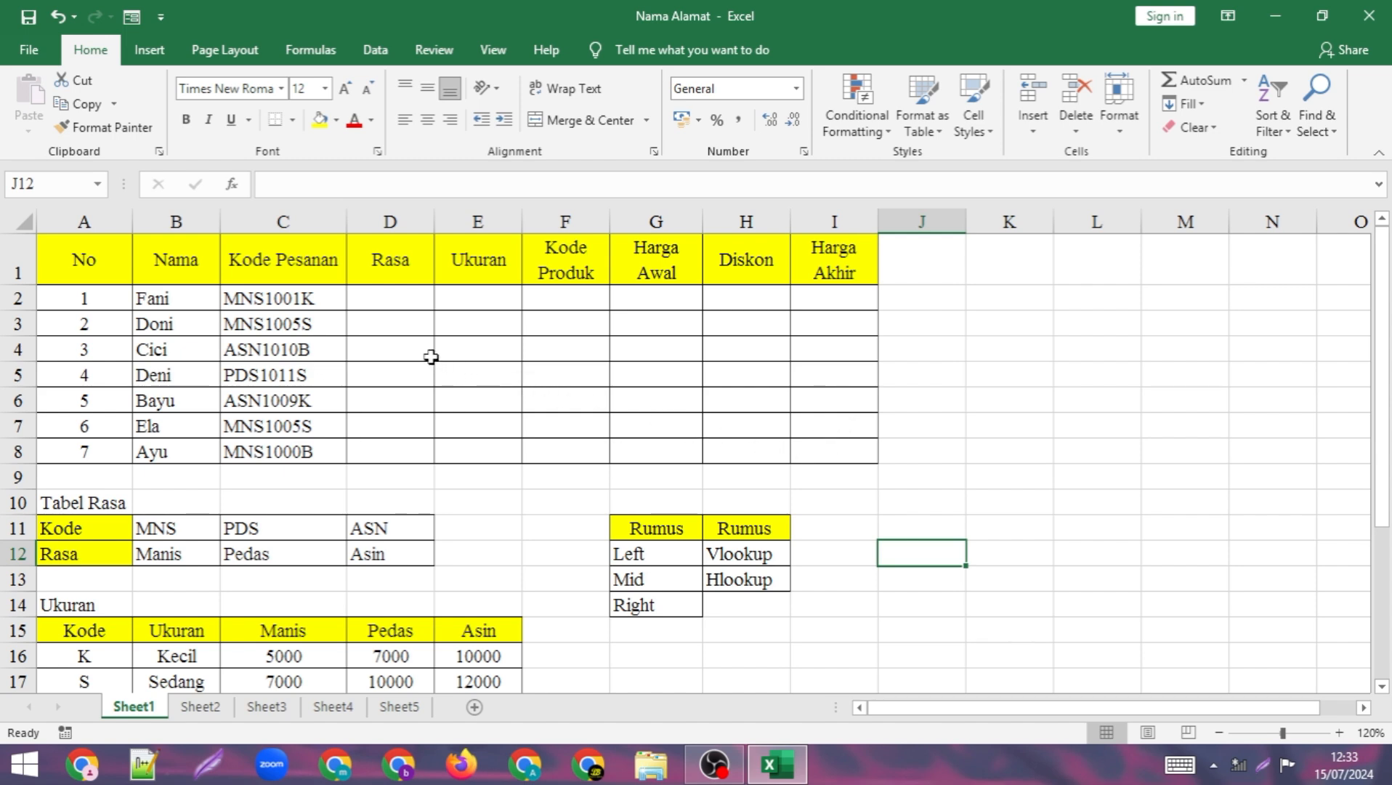
- Examine the order table, the Tabel Rasa and Ukuran lookup tables, the Rumus list and the Keterangan instructions on Sheet1
{"action": "scroll", "coordinate": [688, 407], "scroll_direction": "down", "scroll_amount": 1}
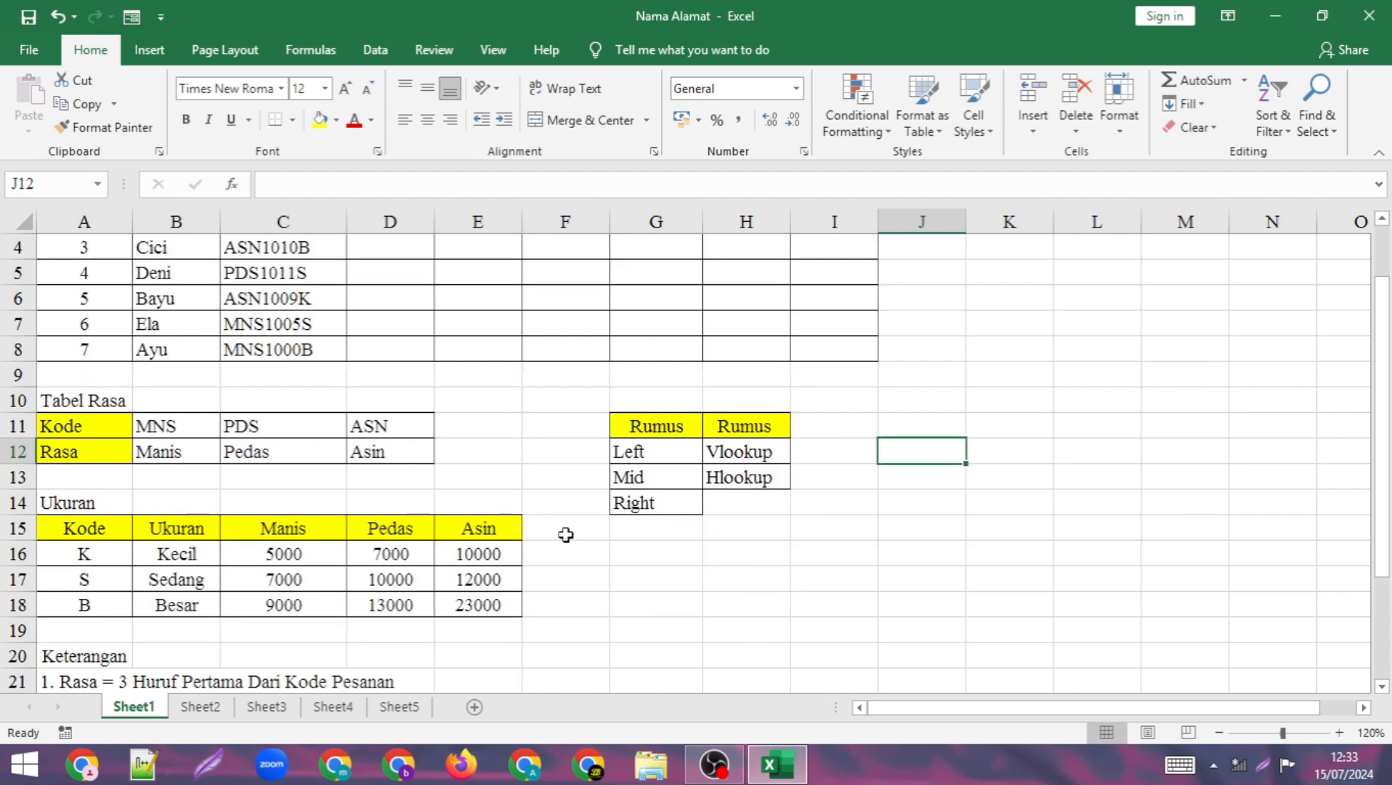
{"action": "left_click", "coordinate": [1219, 733]}
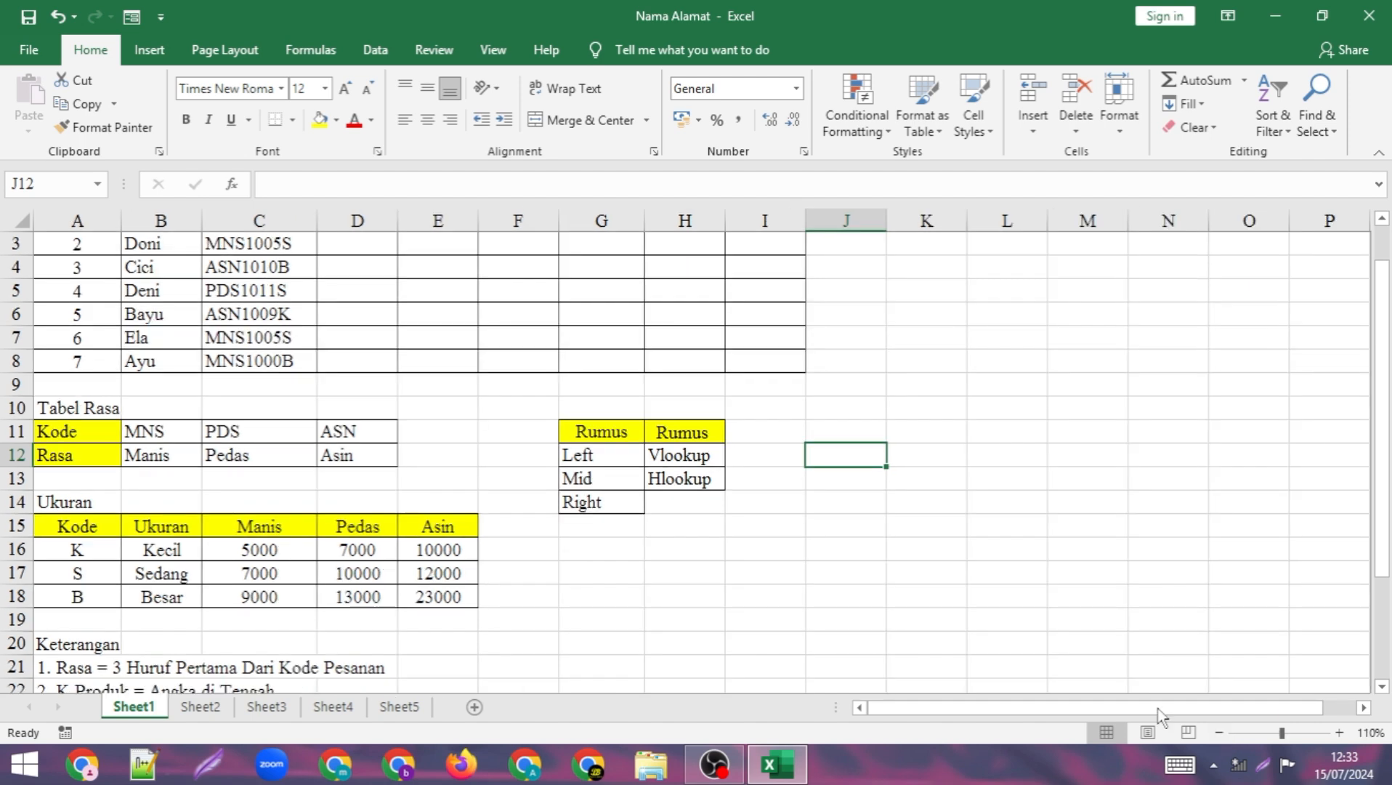
{"action": "scroll", "coordinate": [486, 463], "scroll_direction": "down", "scroll_amount": 1}
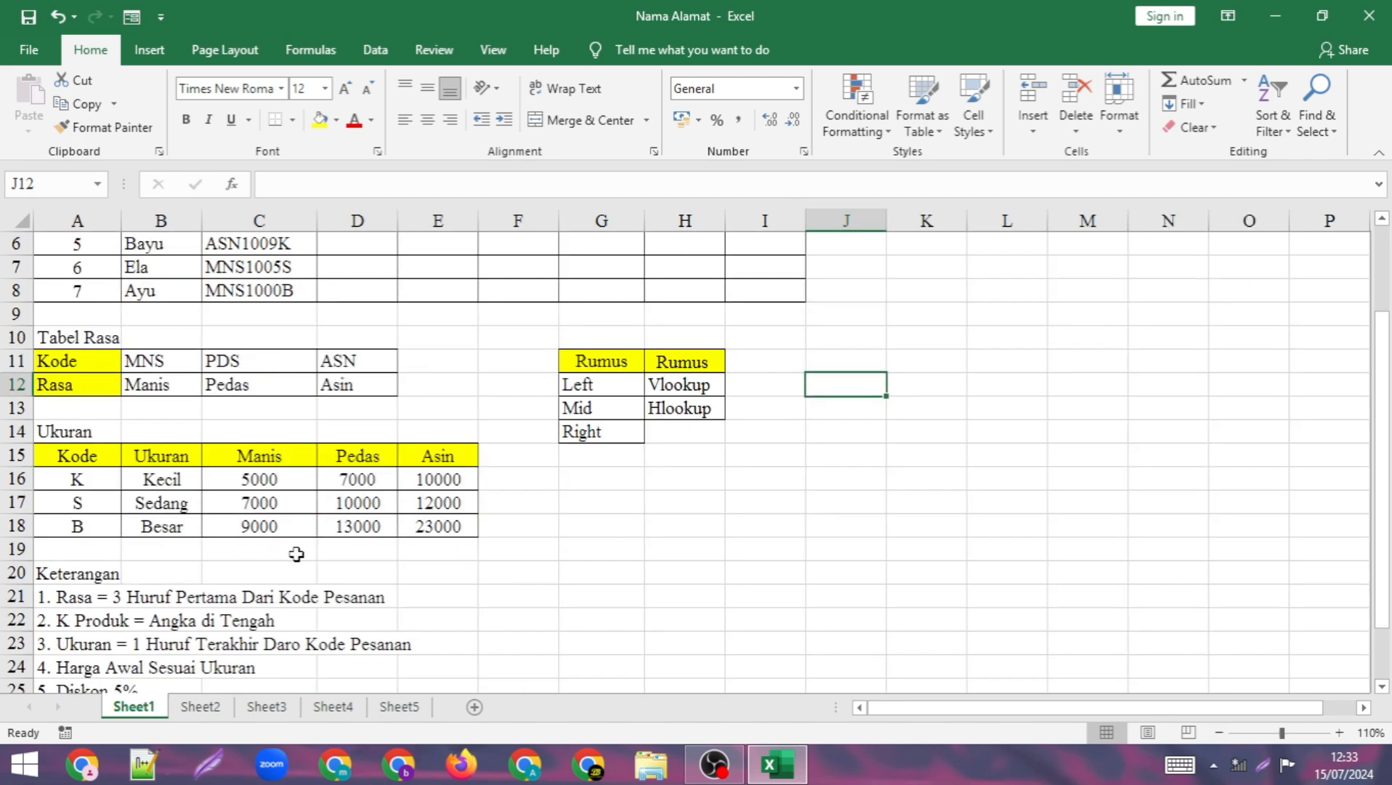
{"action": "scroll", "coordinate": [434, 522], "scroll_direction": "up", "scroll_amount": 1}
{"action": "scroll", "coordinate": [433, 522], "scroll_direction": "up", "scroll_amount": 1}
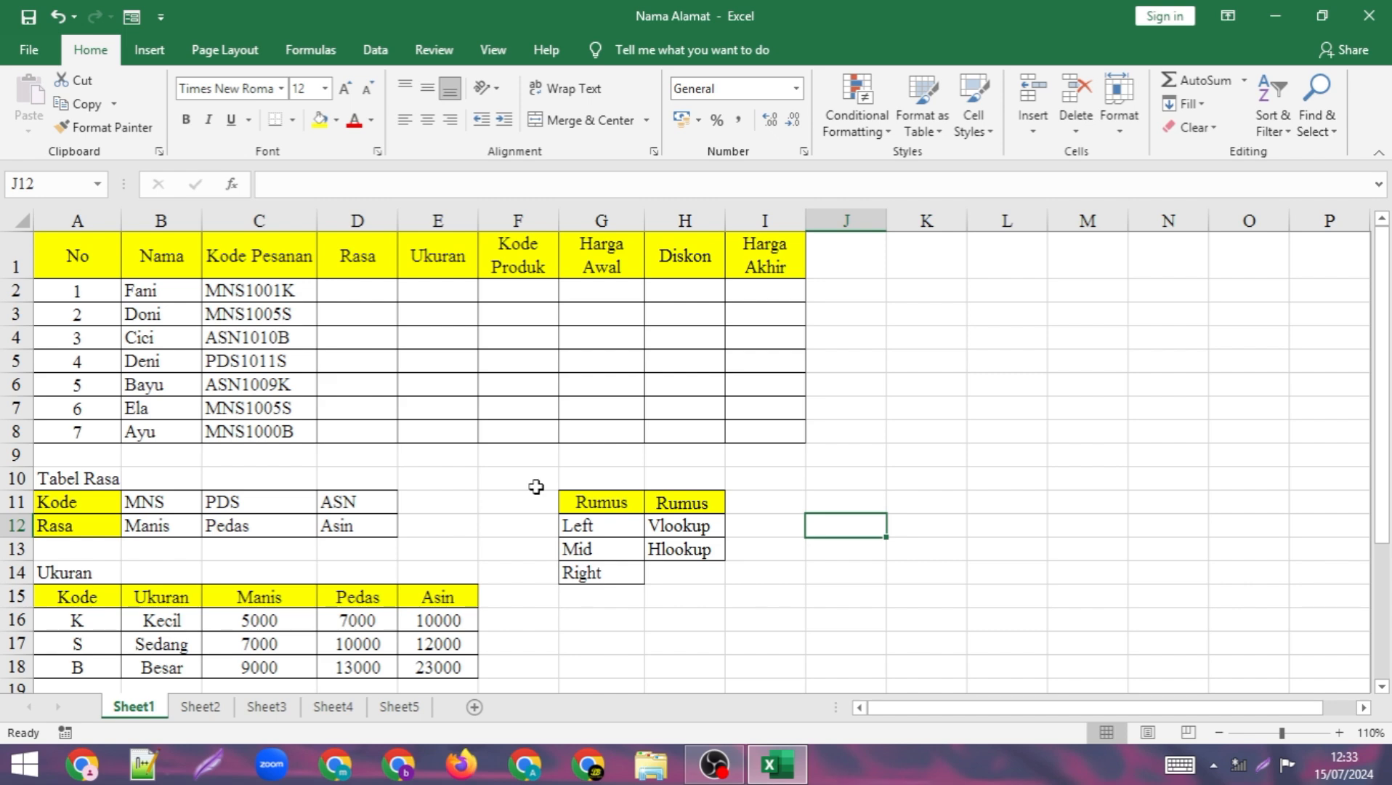
{"action": "left_click", "coordinate": [1339, 732]}
{"action": "left_click", "coordinate": [1339, 733]}
{"action": "scroll", "coordinate": [994, 589], "scroll_direction": "up", "scroll_amount": 1}
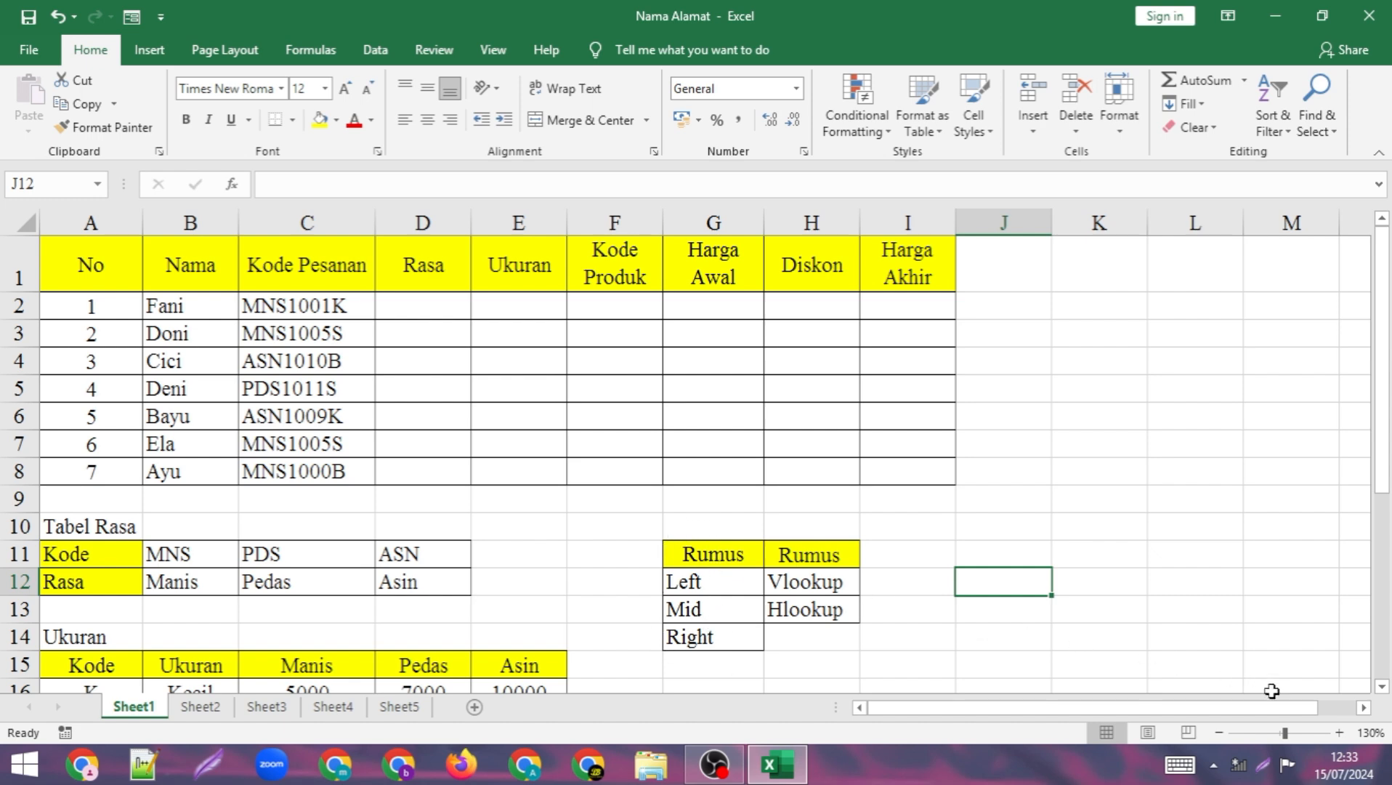
{"action": "left_click", "coordinate": [1340, 734]}
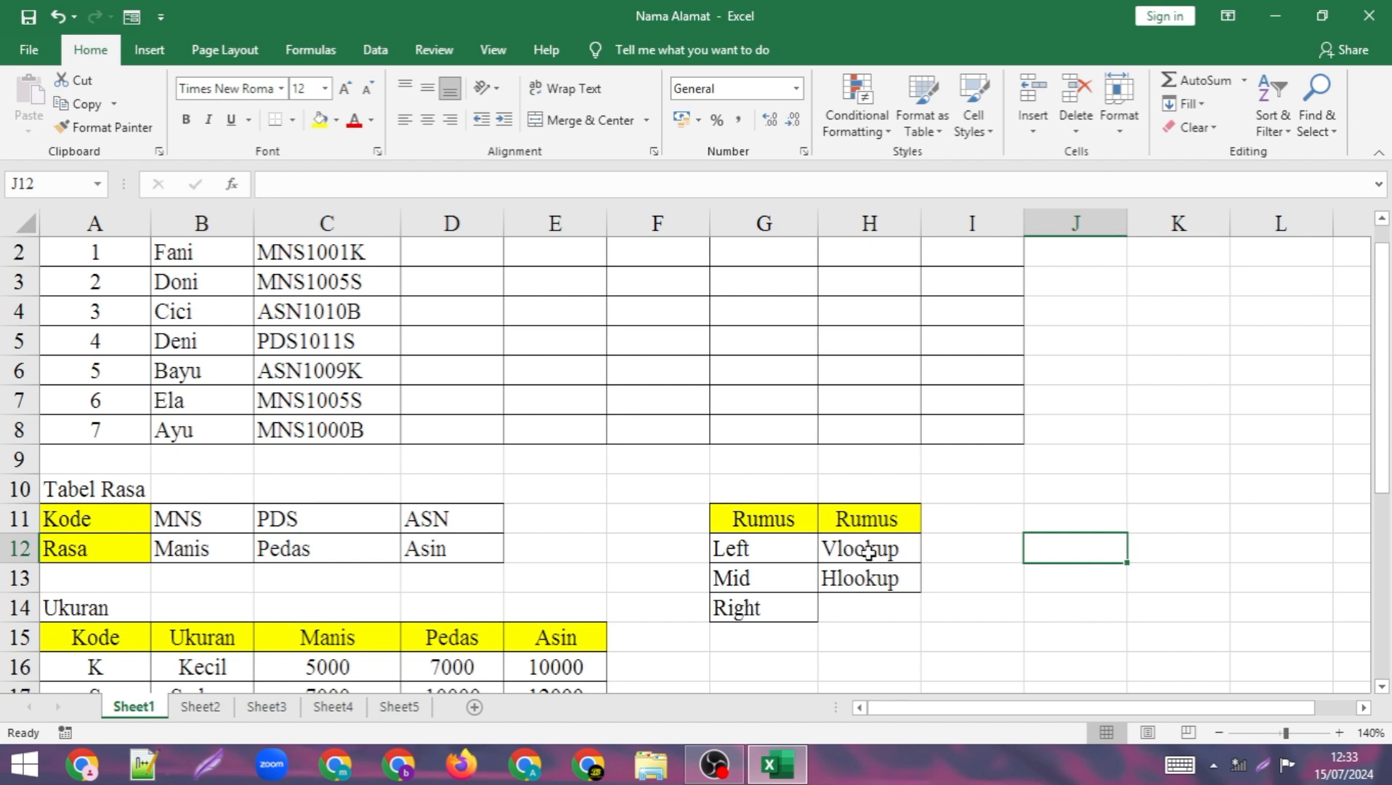
{"action": "scroll", "coordinate": [876, 560], "scroll_direction": "up", "scroll_amount": 1}
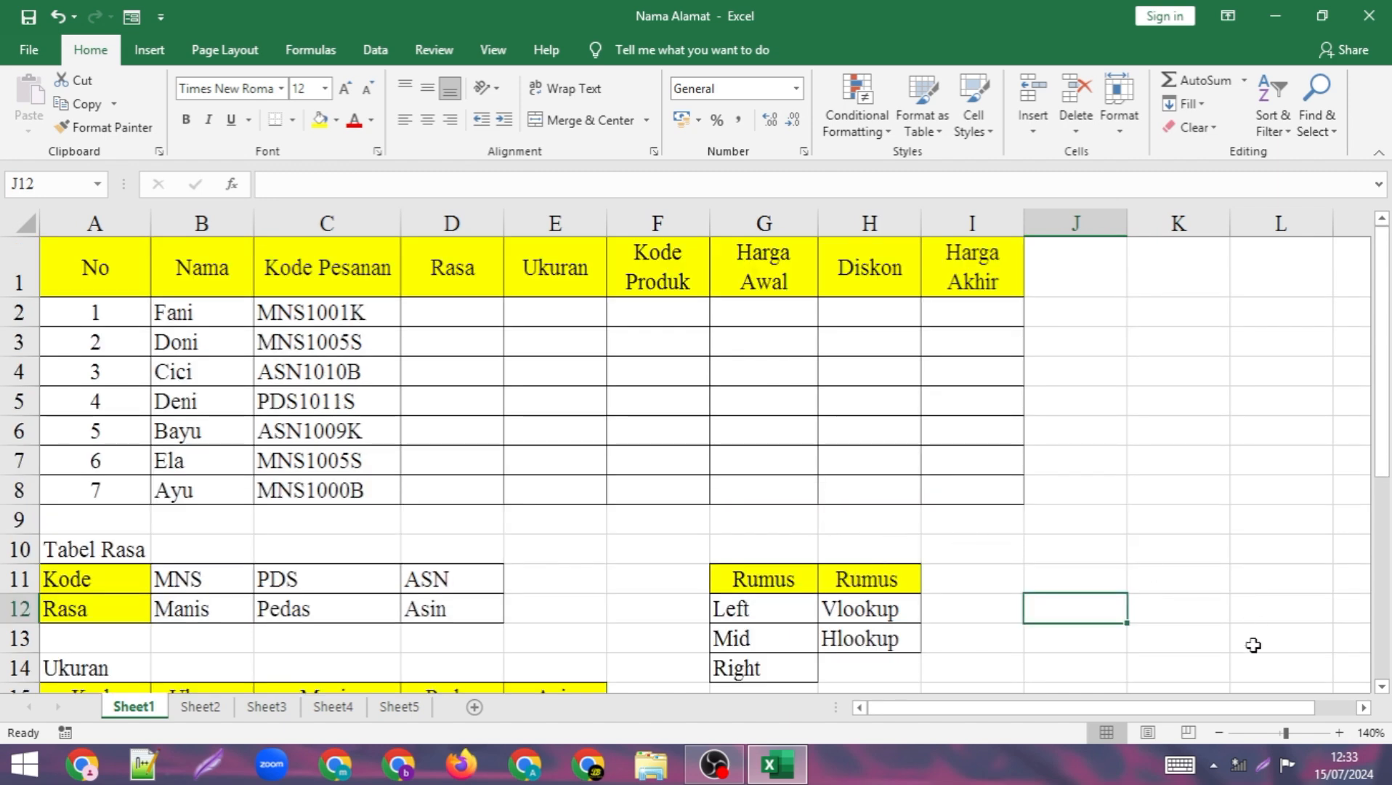
{"action": "left_click", "coordinate": [1339, 734]}
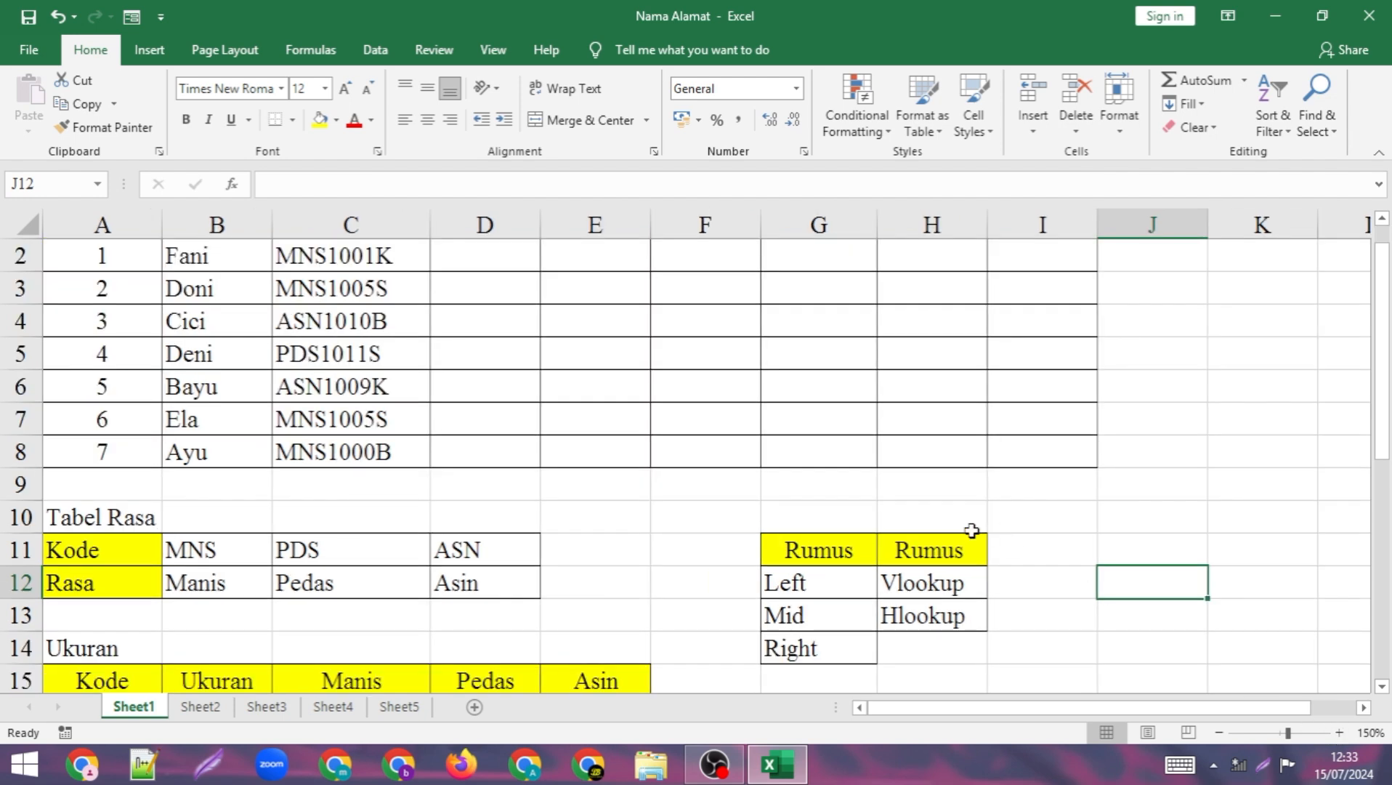
{"action": "scroll", "coordinate": [973, 533], "scroll_direction": "up", "scroll_amount": 1}
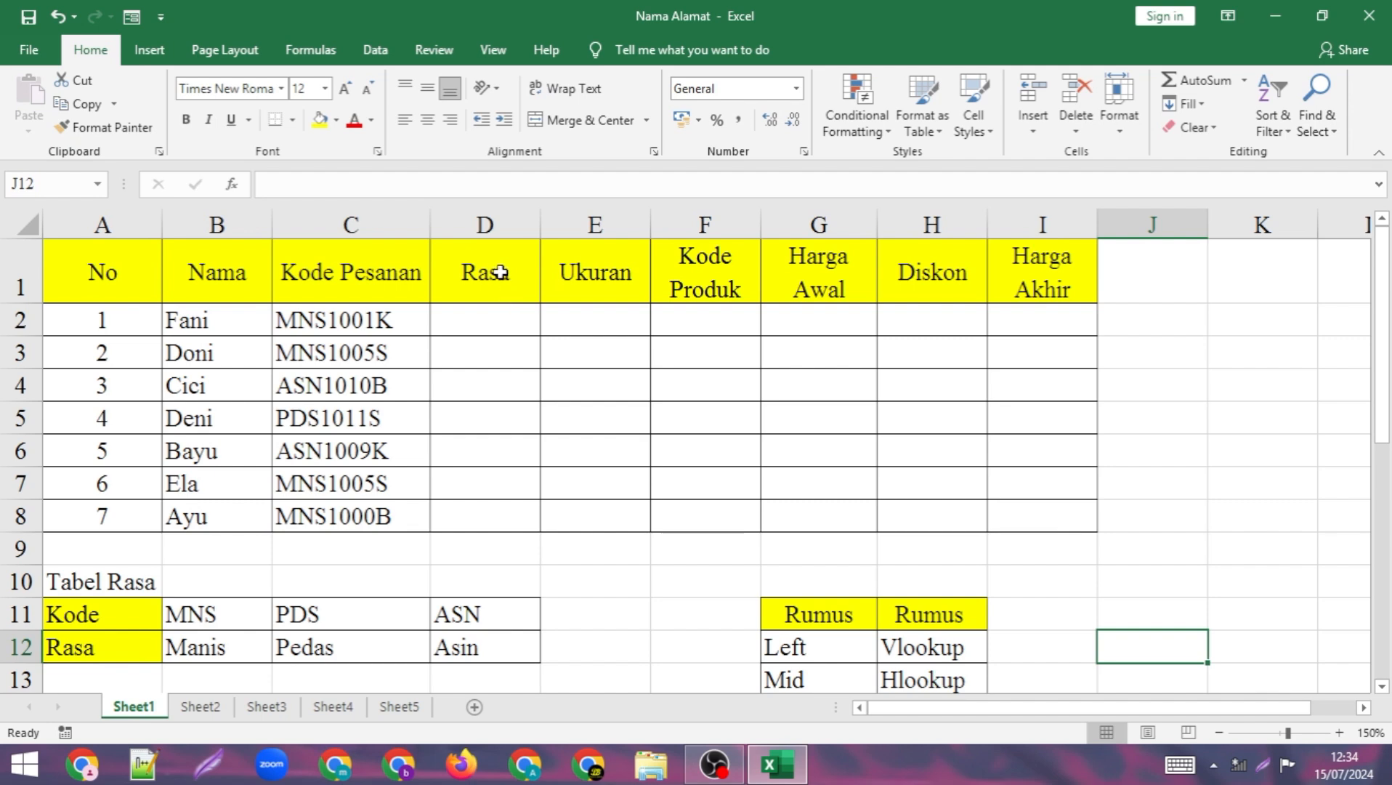
{"action": "scroll", "coordinate": [503, 358], "scroll_direction": "down", "scroll_amount": 4}
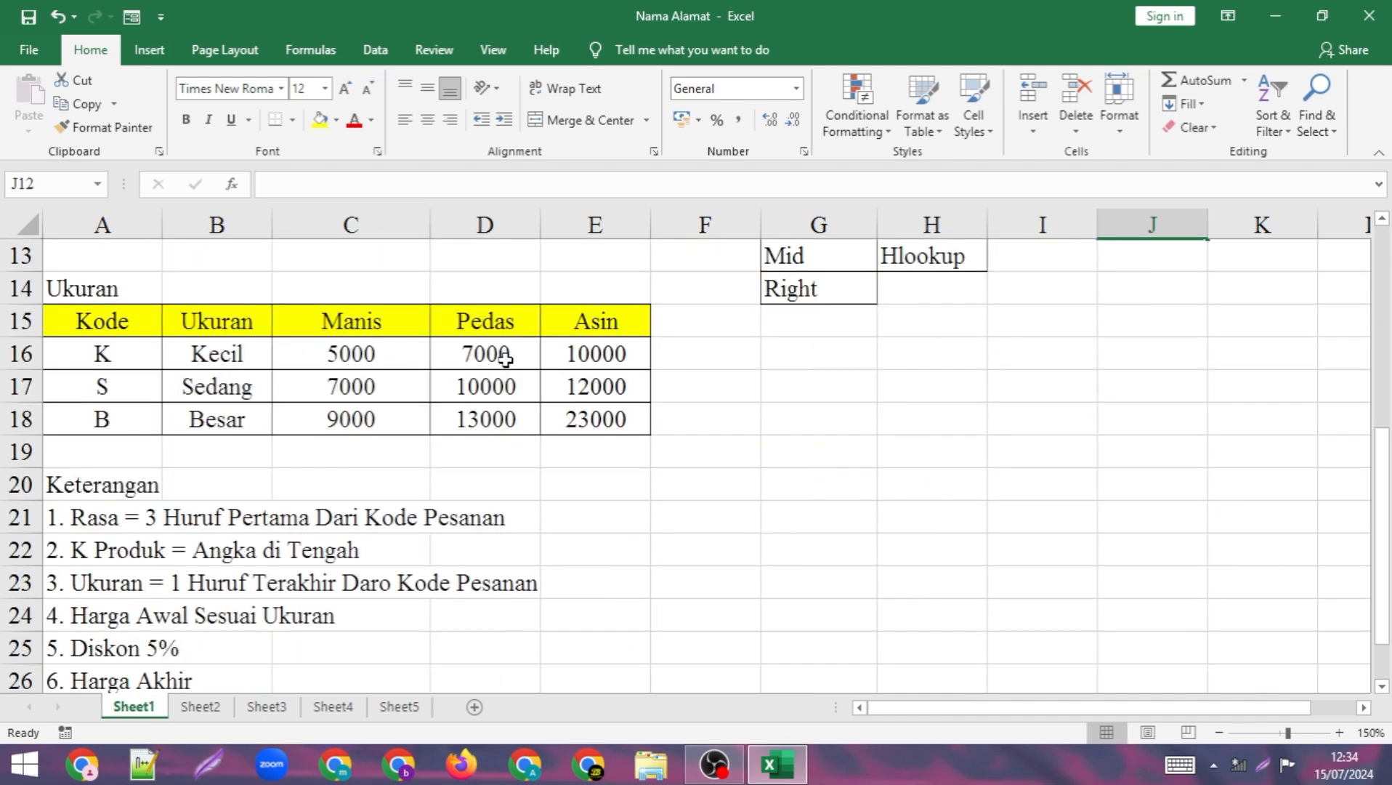
{"action": "scroll", "coordinate": [404, 400], "scroll_direction": "down", "scroll_amount": 1}
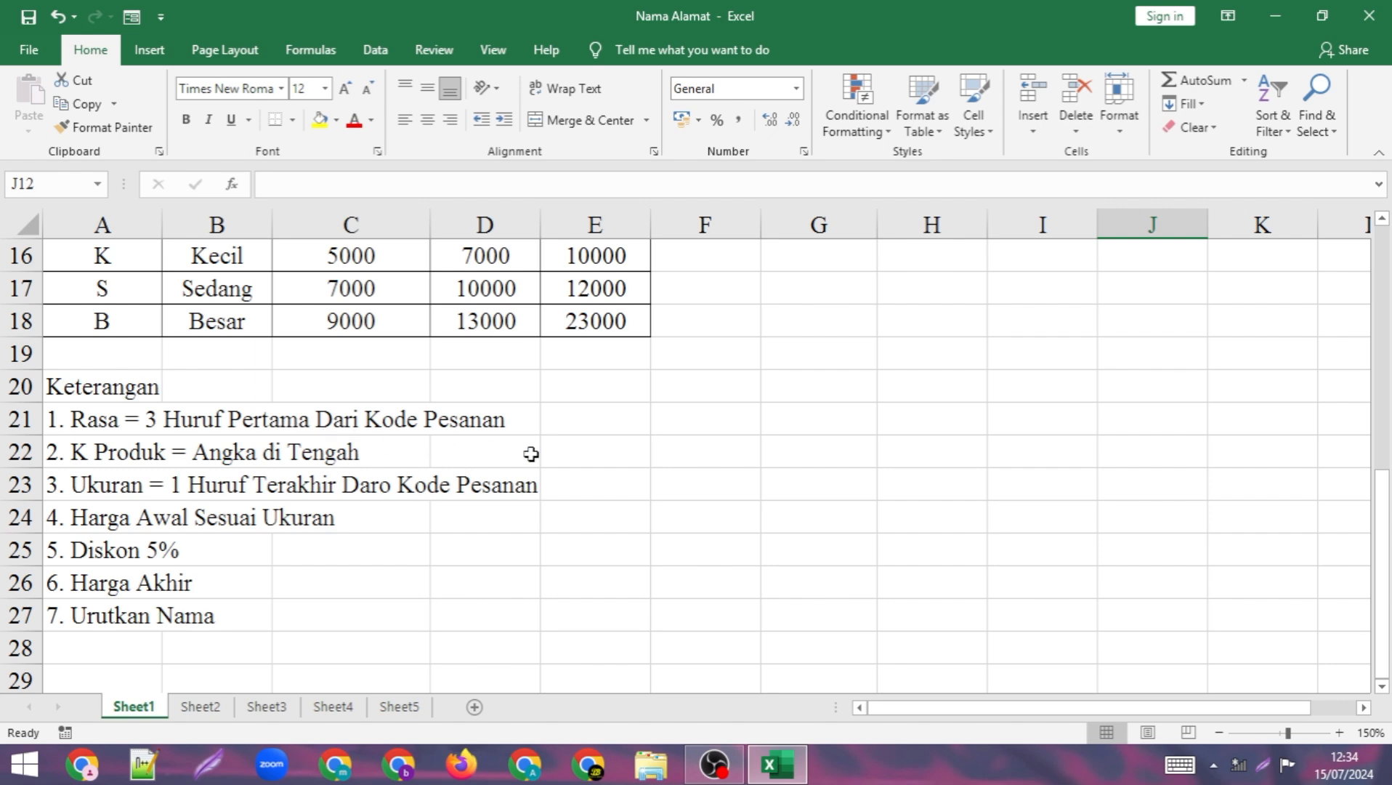
{"action": "scroll", "coordinate": [436, 409], "scroll_direction": "up", "scroll_amount": 5}
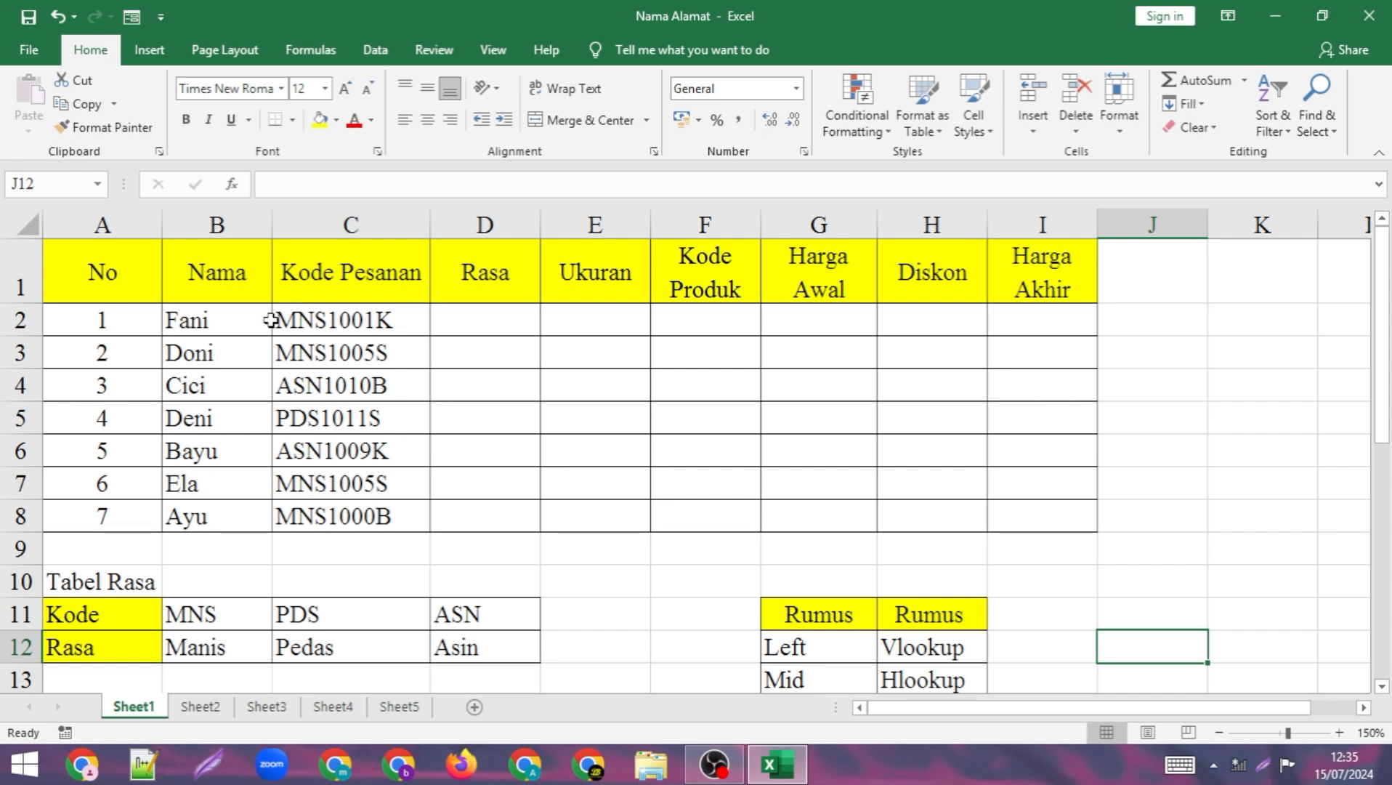
- Start an HLOOKUP formula in D2 under Rasa, using LEFT(C2;3) as the lookup value
{"action": "left_click", "coordinate": [460, 320]}
{"action": "type", "text": "="}
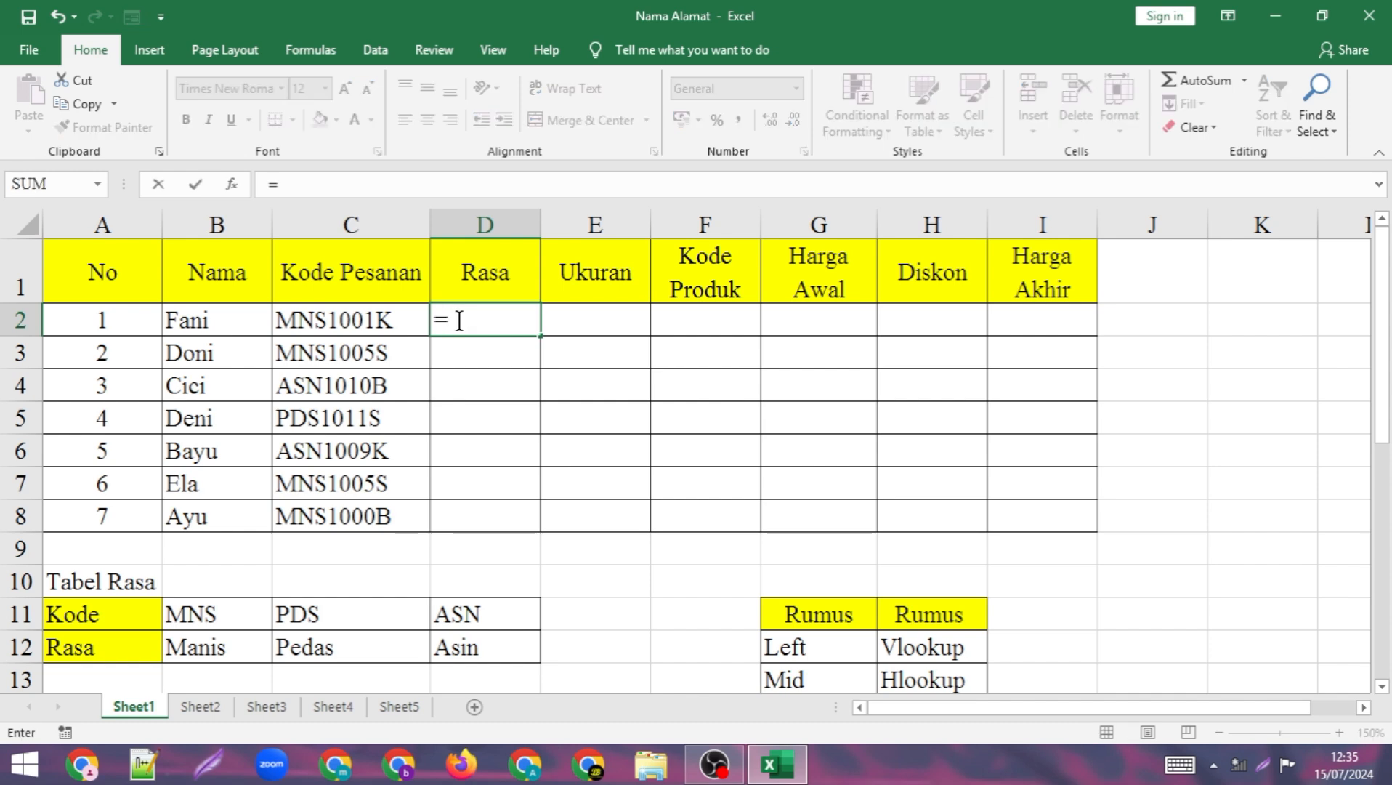
{"action": "type", "text": "hlooku"}
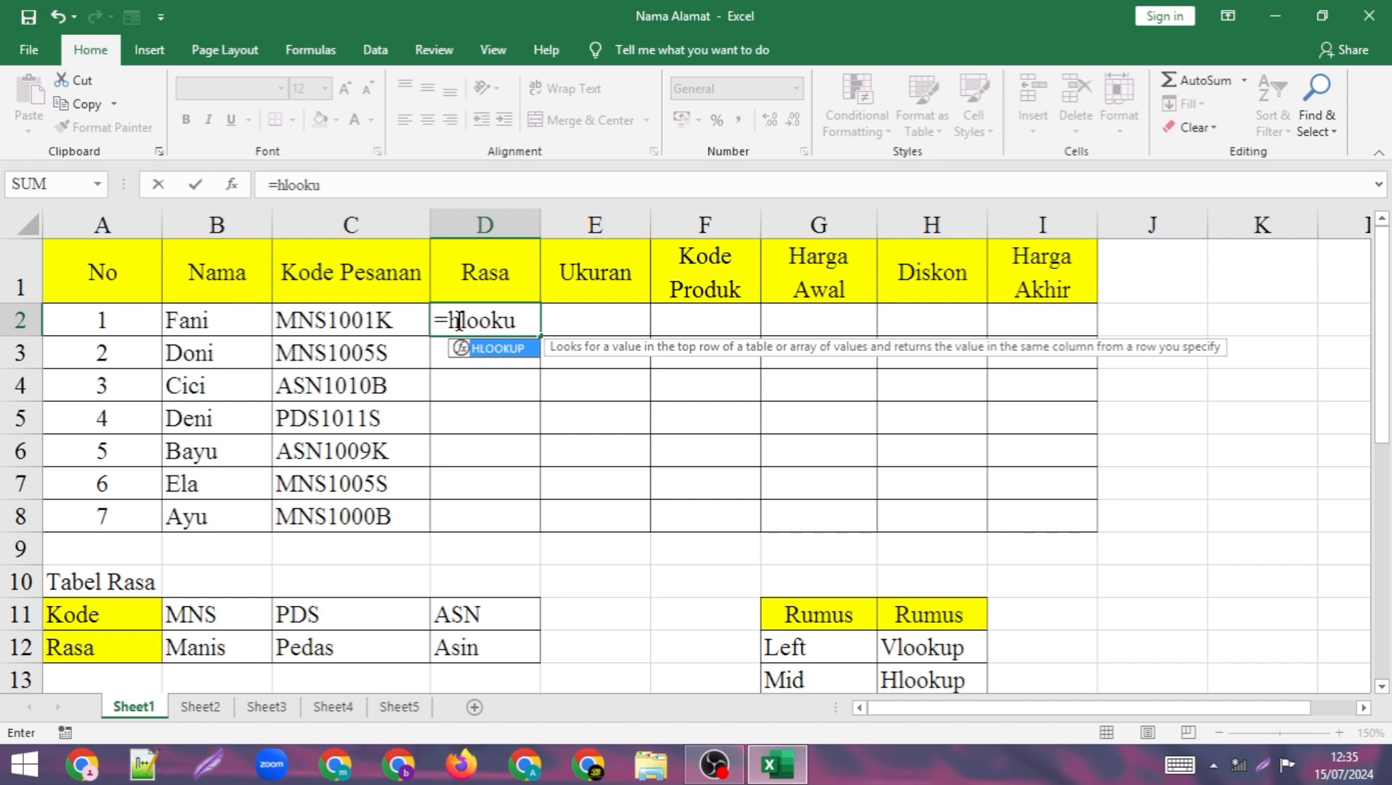
{"action": "type", "text": "p("}
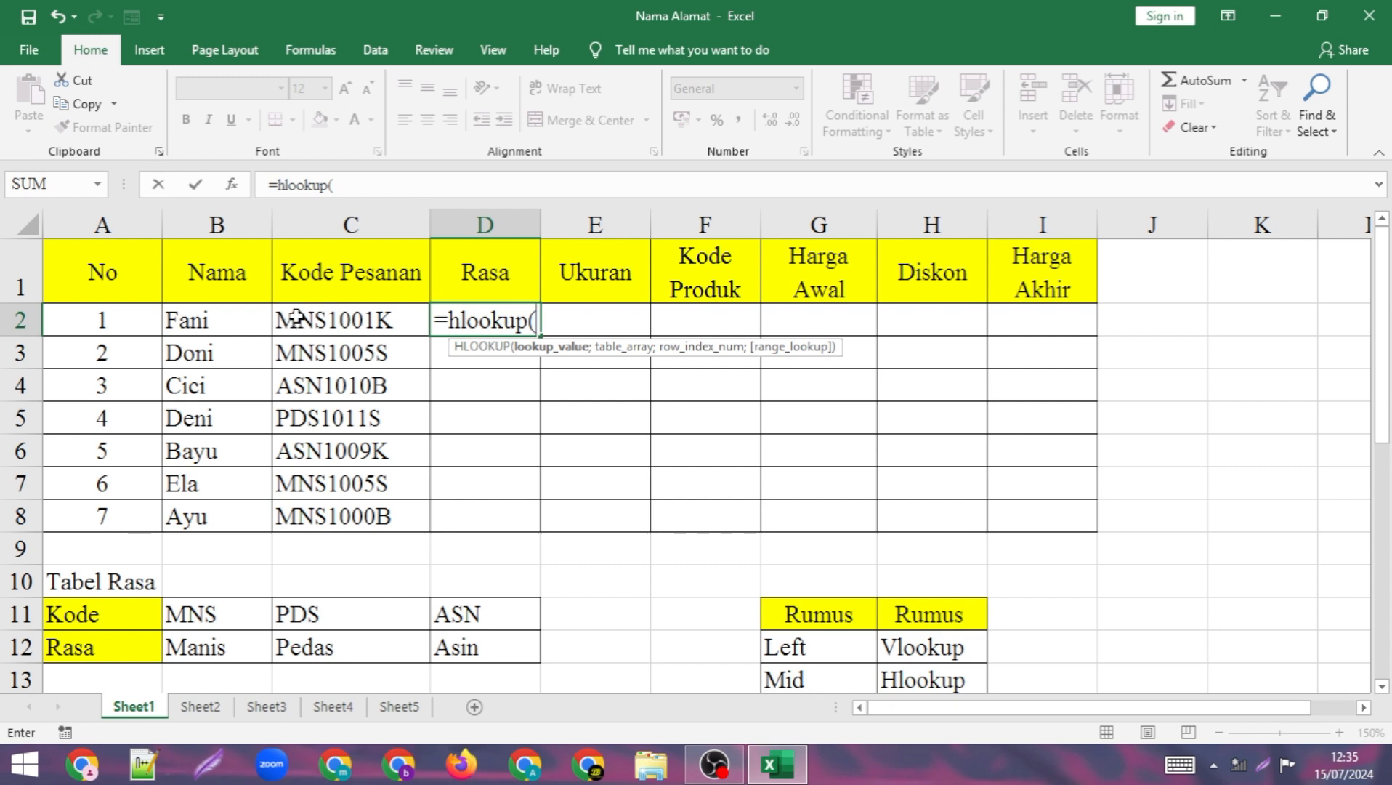
{"action": "type", "text": "left("}
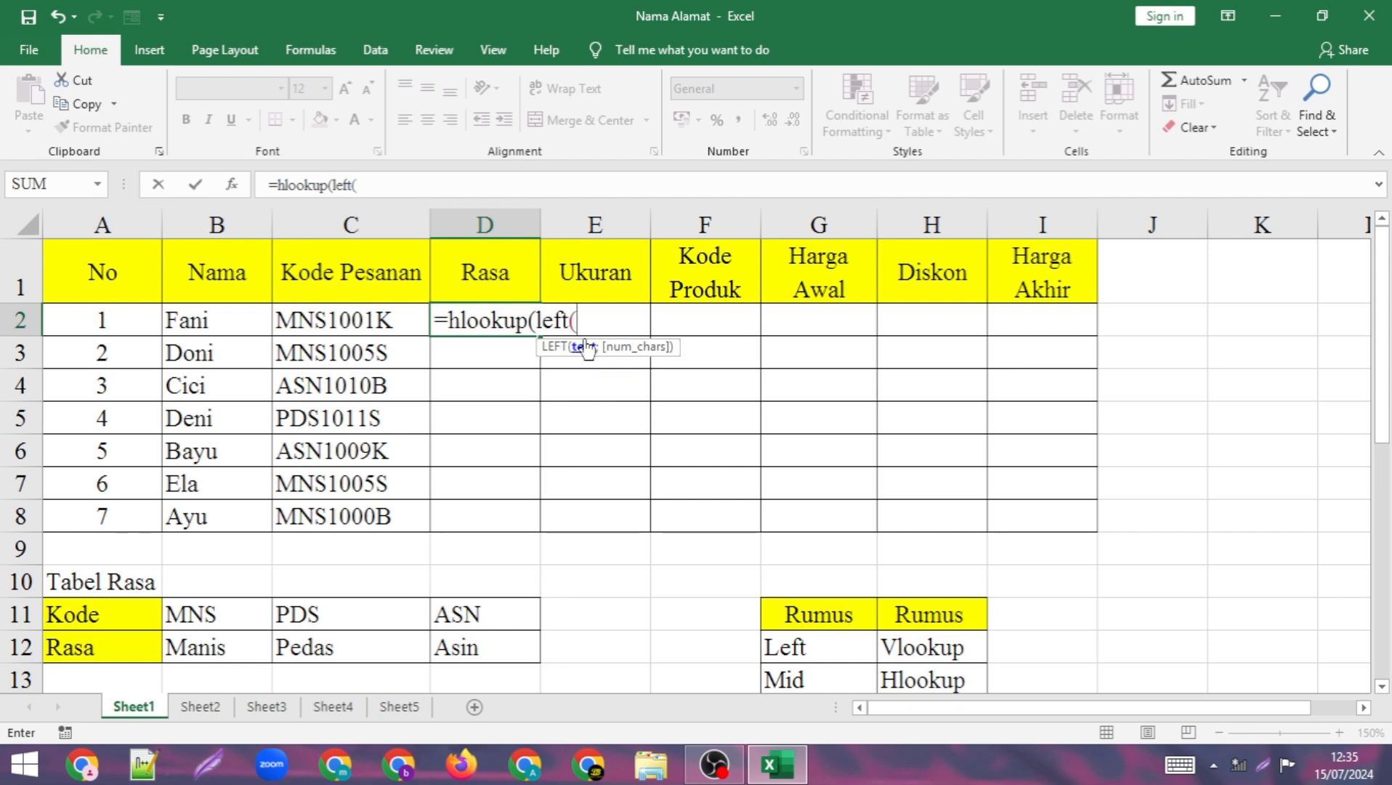
{"action": "left_click", "coordinate": [341, 320]}
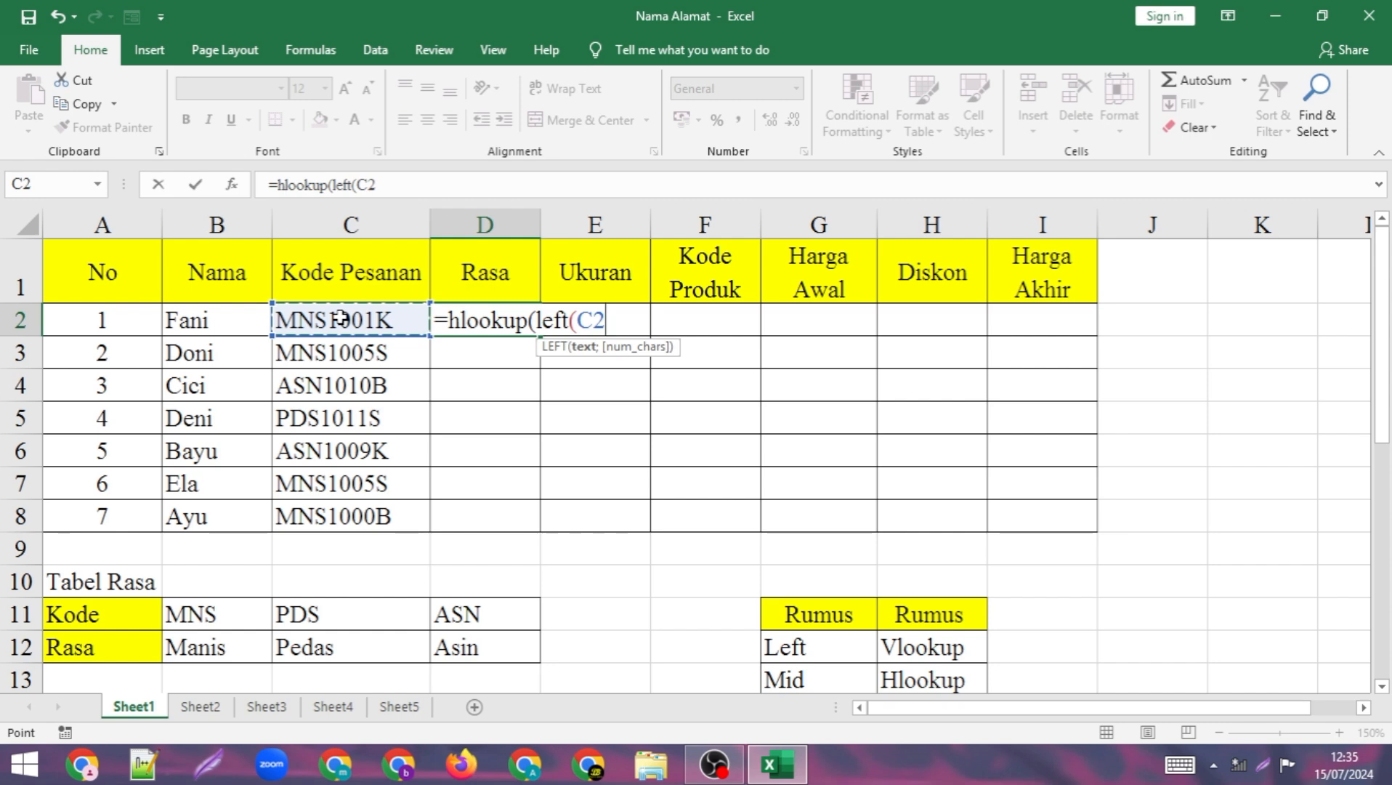
{"action": "type", "text": ";"}
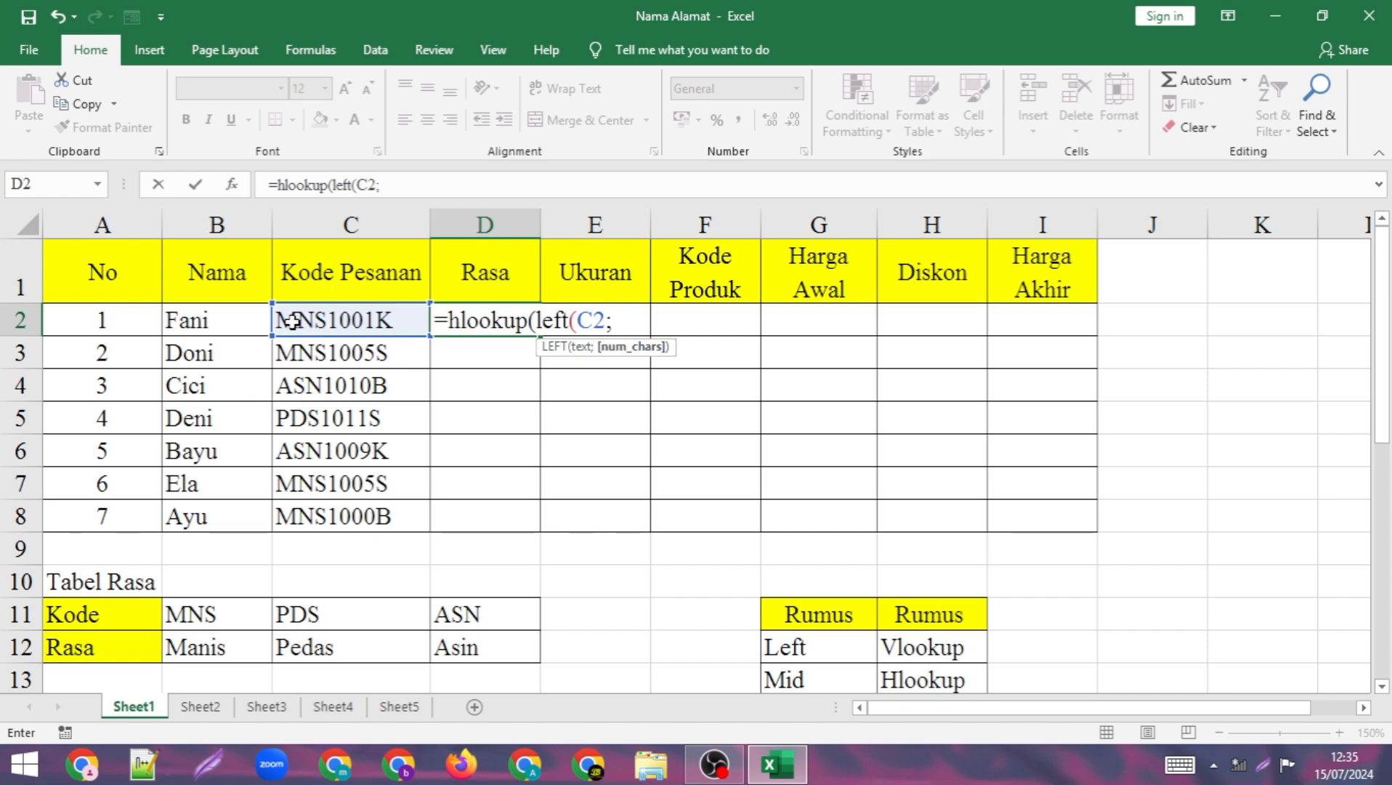
{"action": "scroll", "coordinate": [326, 487], "scroll_direction": "down", "scroll_amount": 4}
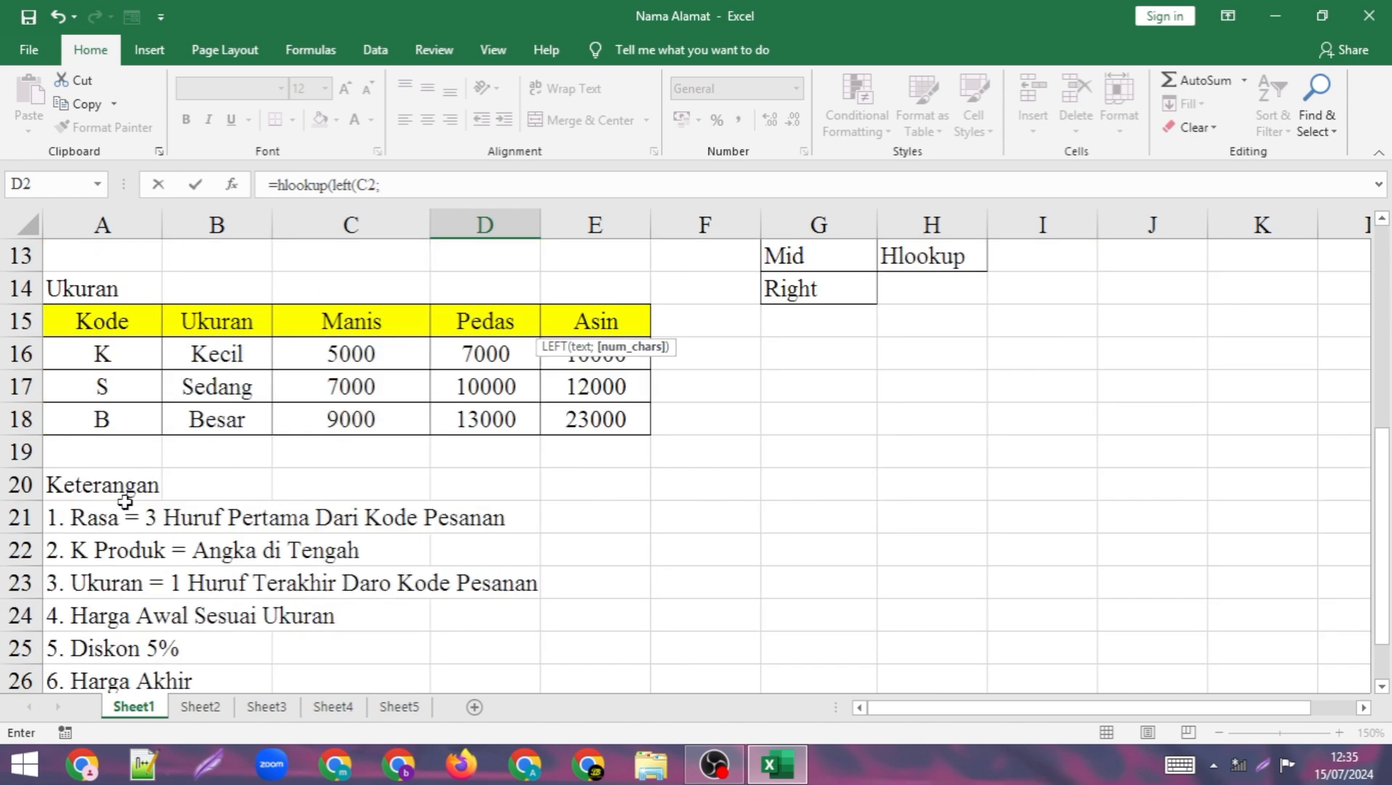
{"action": "scroll", "coordinate": [487, 501], "scroll_direction": "up", "scroll_amount": 4}
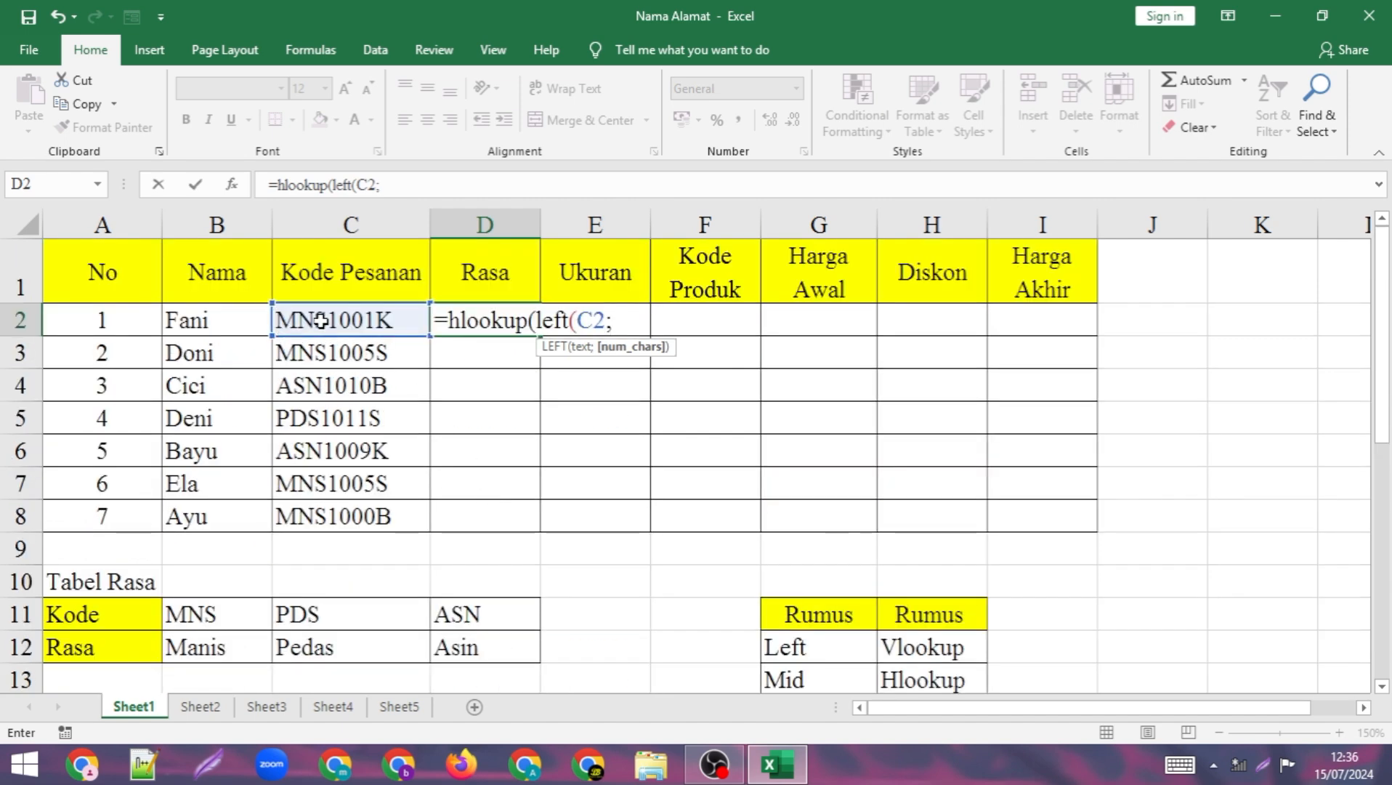
{"action": "type", "text": "3"}
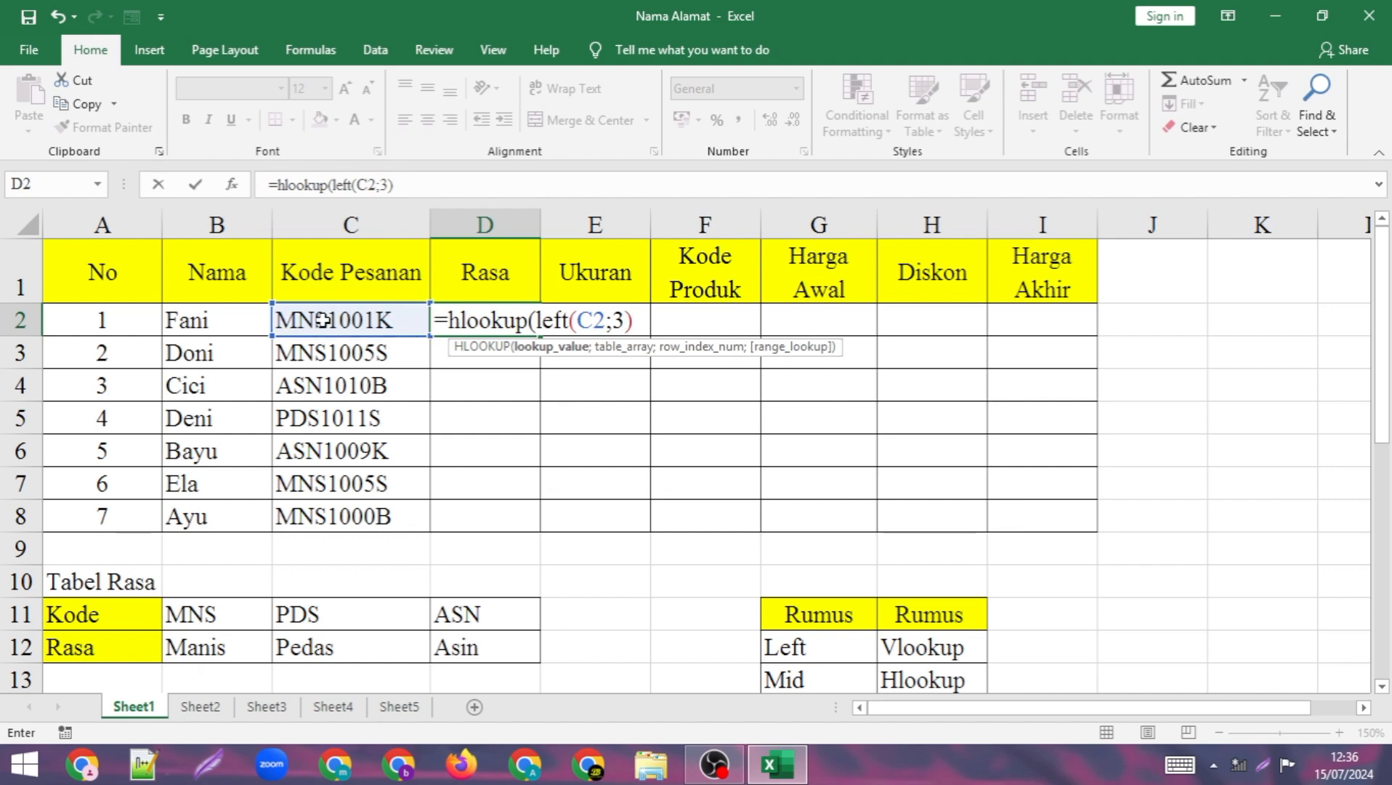
- Complete the D2 HLOOKUP with table range $A$11:$D$12, row index 2 and exact match 0
{"action": "type", "text": ";"}
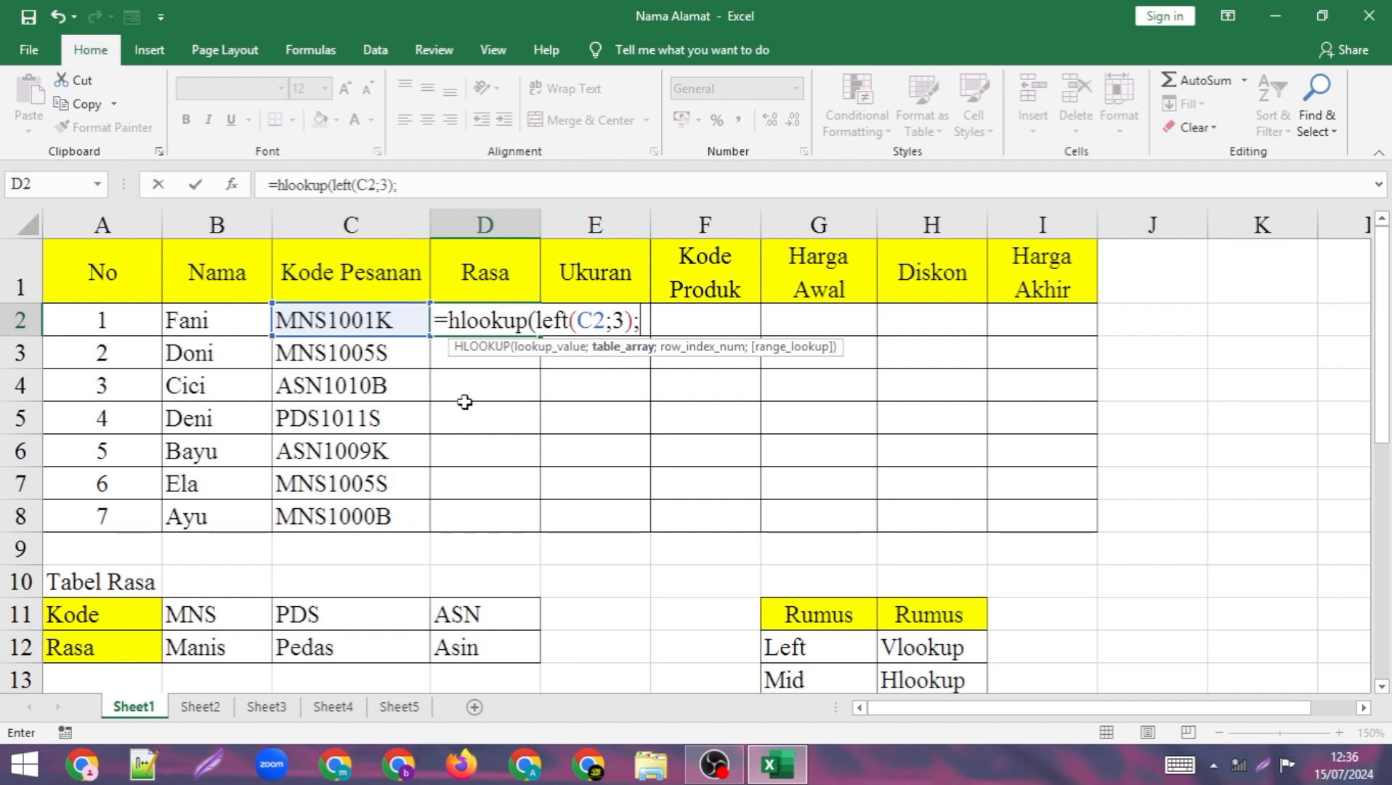
{"action": "left_click_drag", "start_coordinate": [110, 614], "coordinate": [489, 649]}
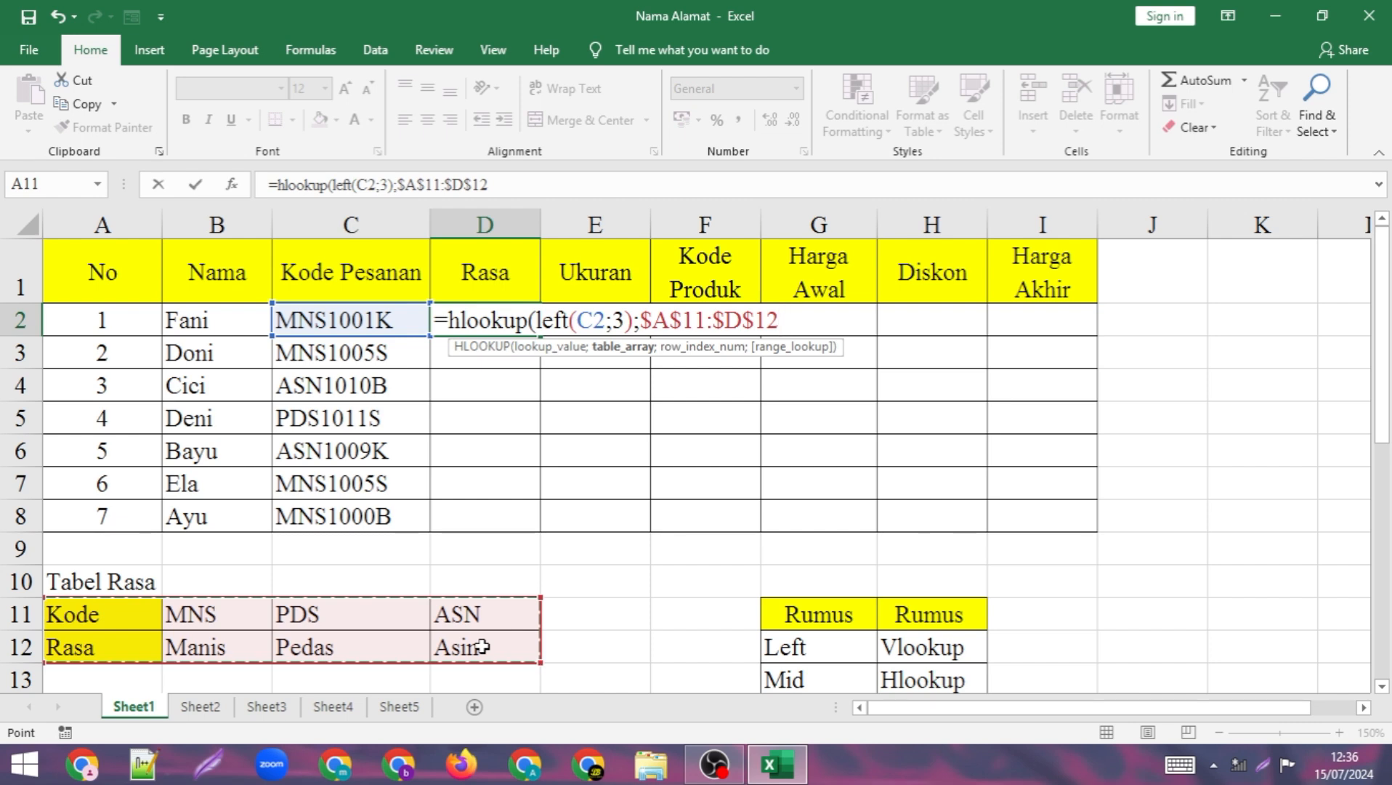
{"action": "type", "text": ";"}
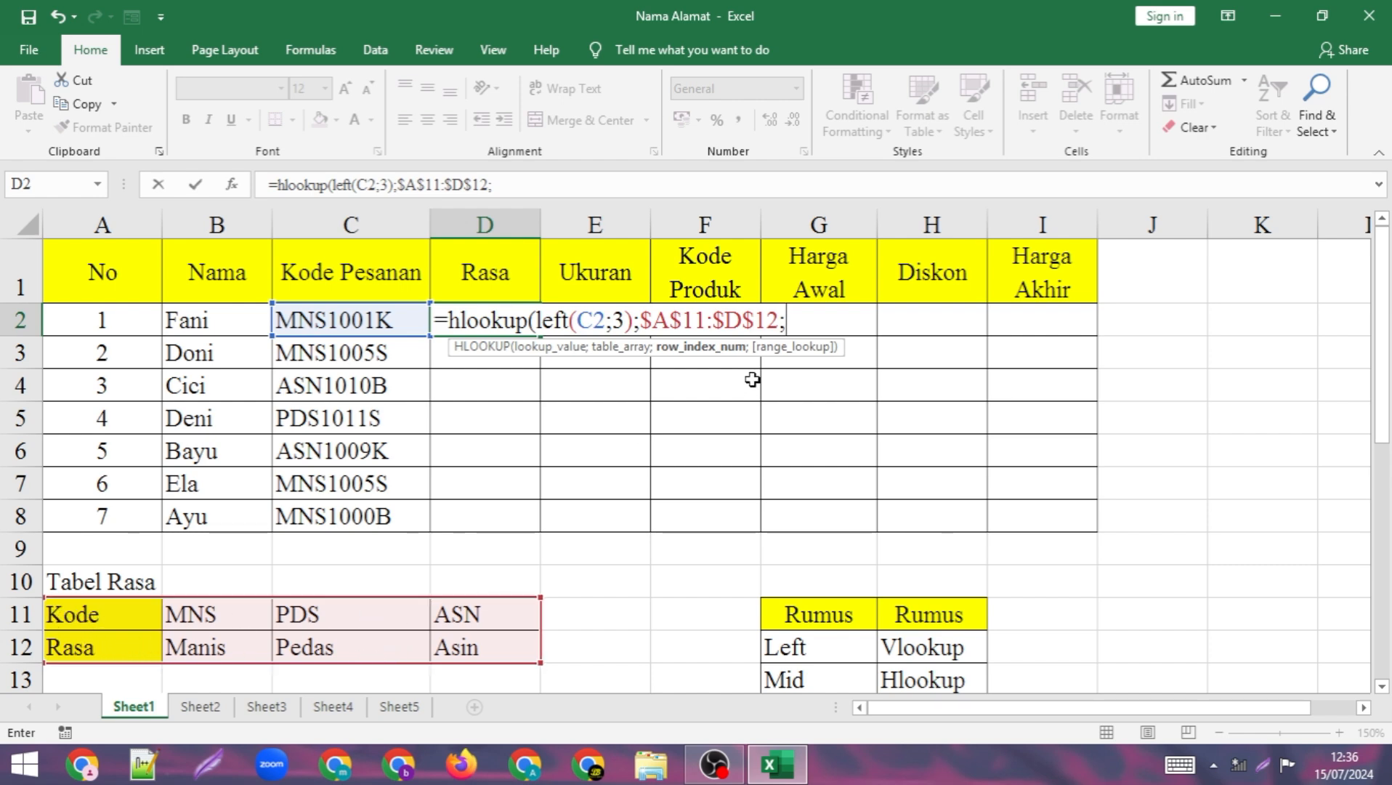
{"action": "type", "text": "2;"}
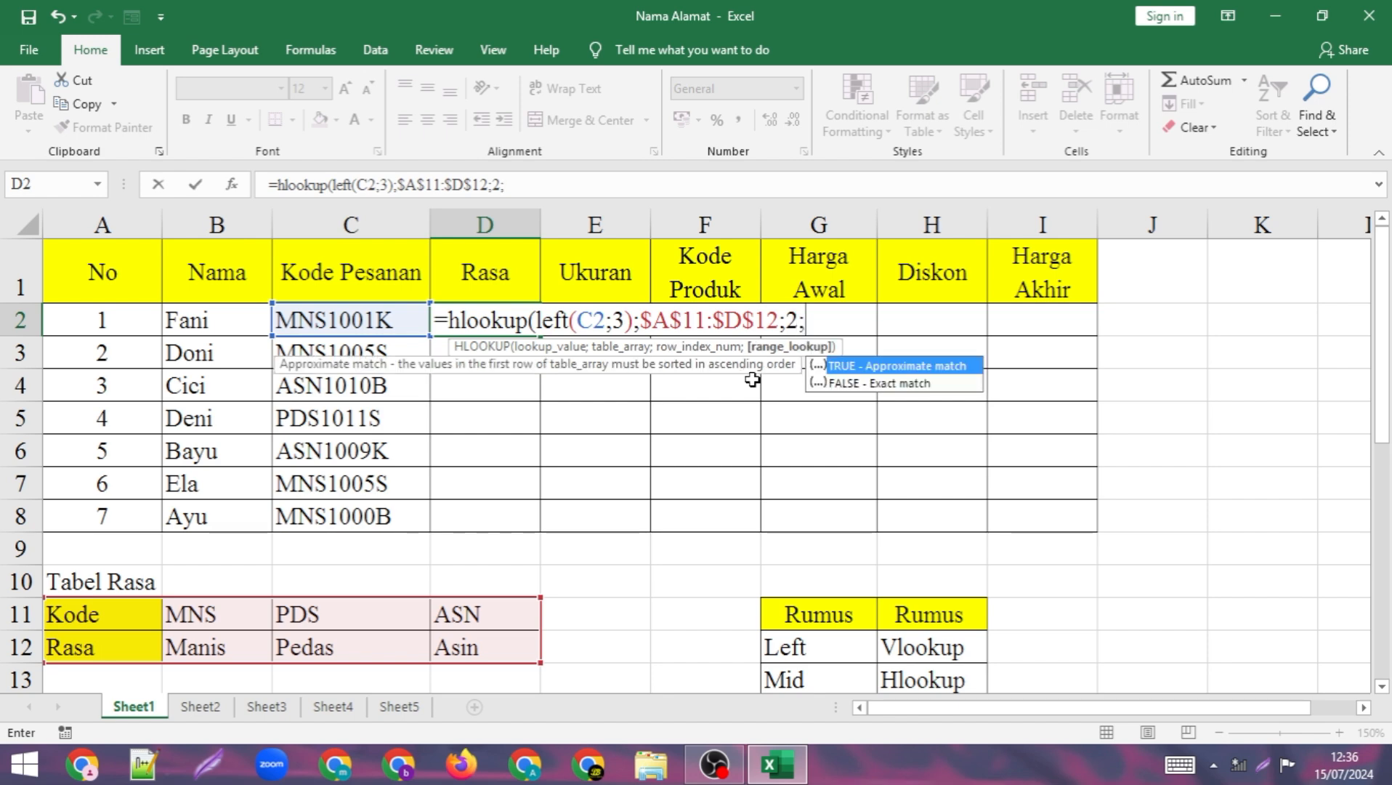
{"action": "type", "text": "0)"}
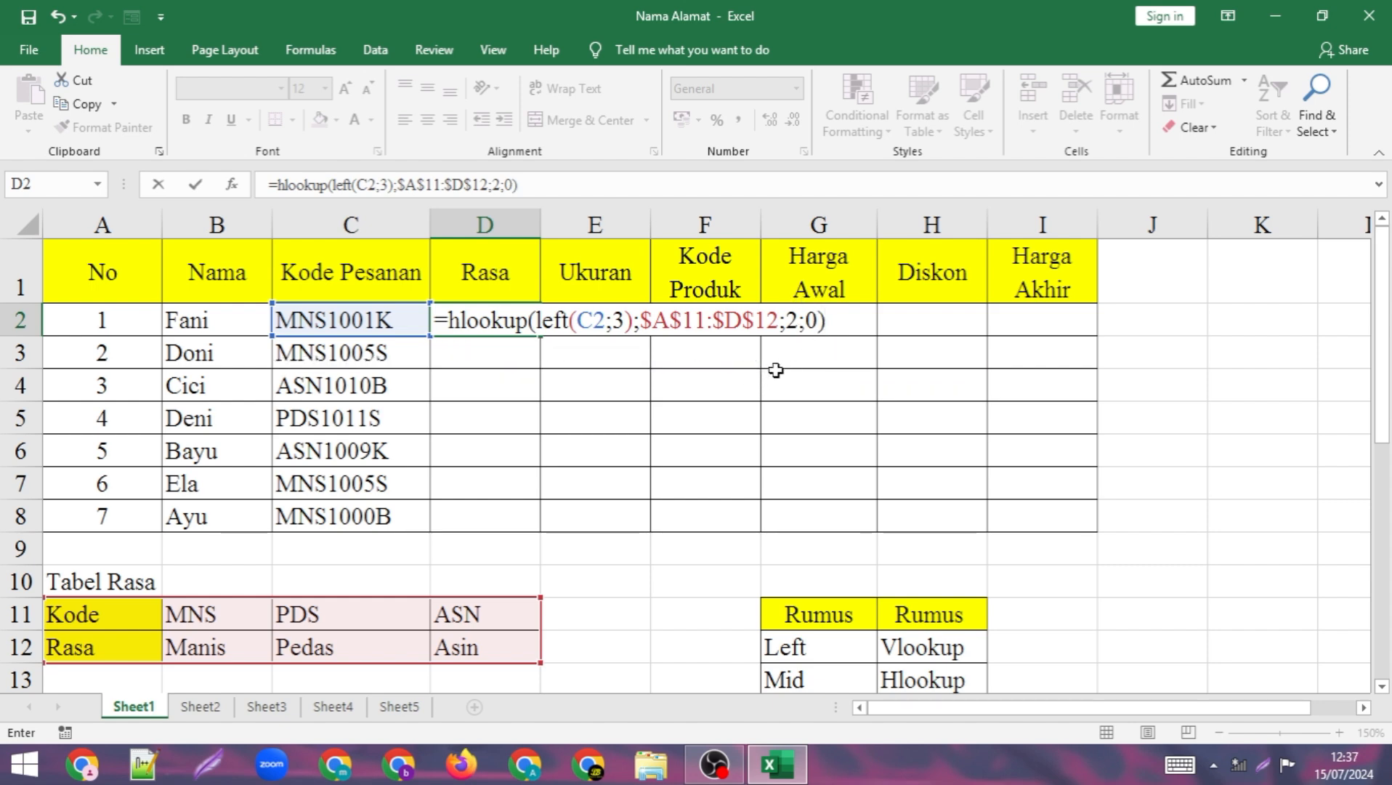
{"action": "key", "text": "Return"}
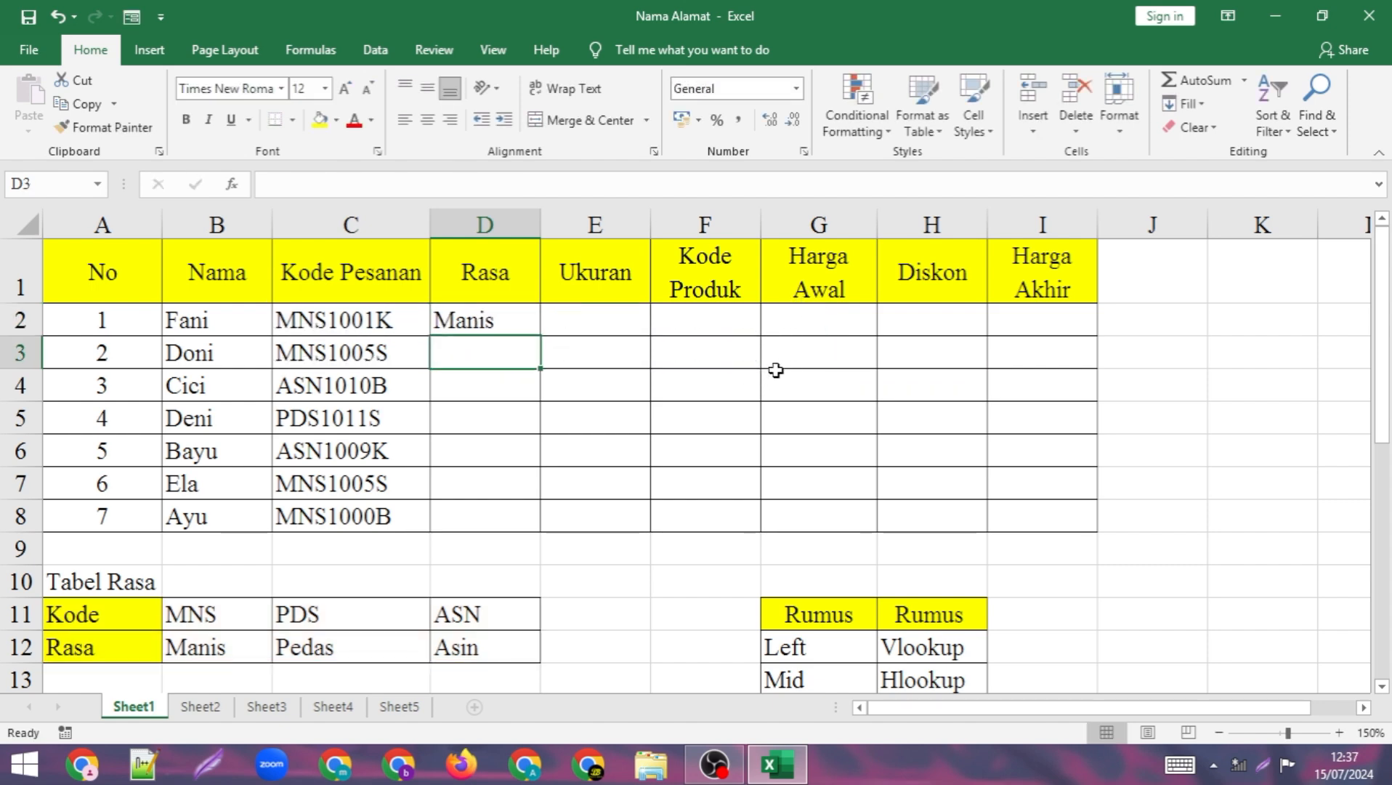
- Fill the Rasa formula from D2 down to D8 and check the copied formula
{"action": "left_click", "coordinate": [507, 320]}
{"action": "double_click", "coordinate": [539, 335]}
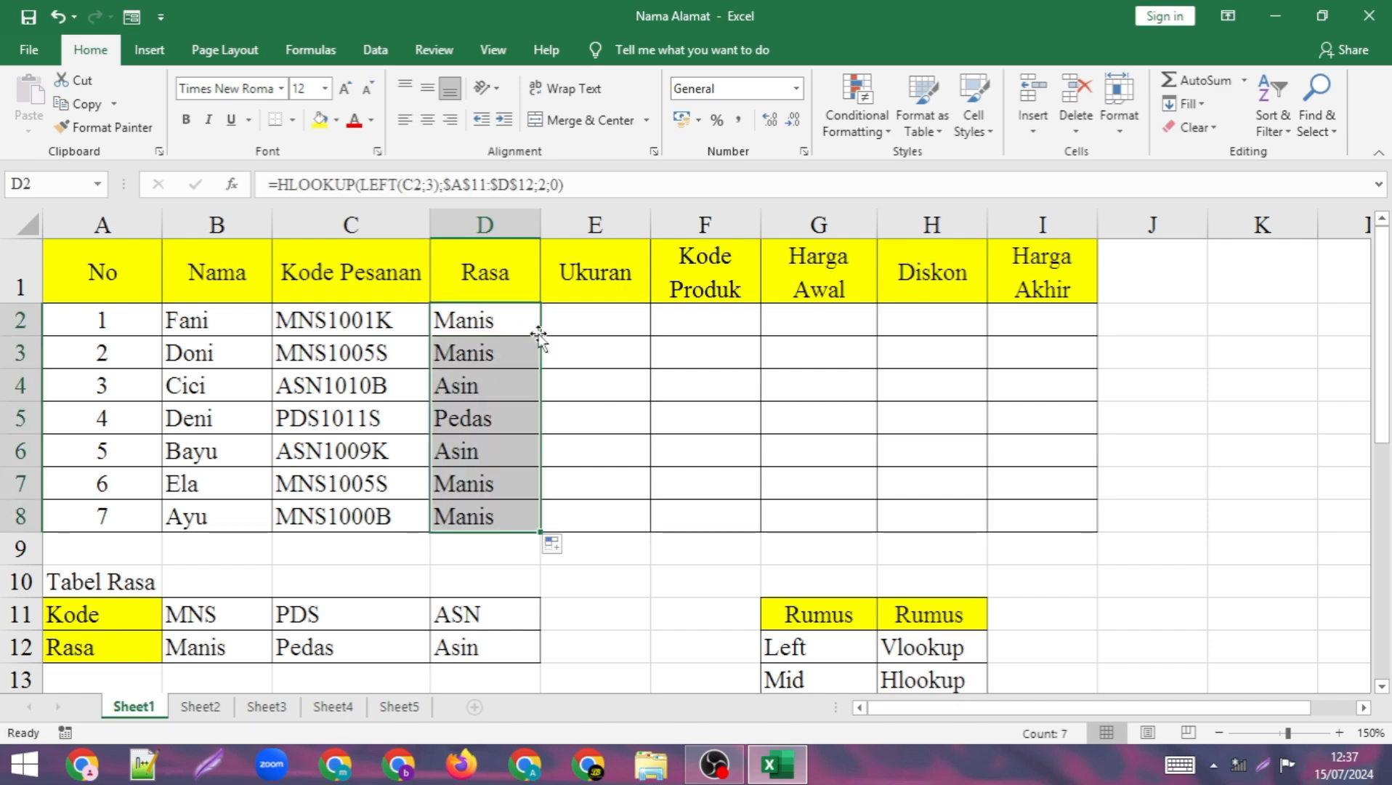
{"action": "left_click", "coordinate": [519, 322]}
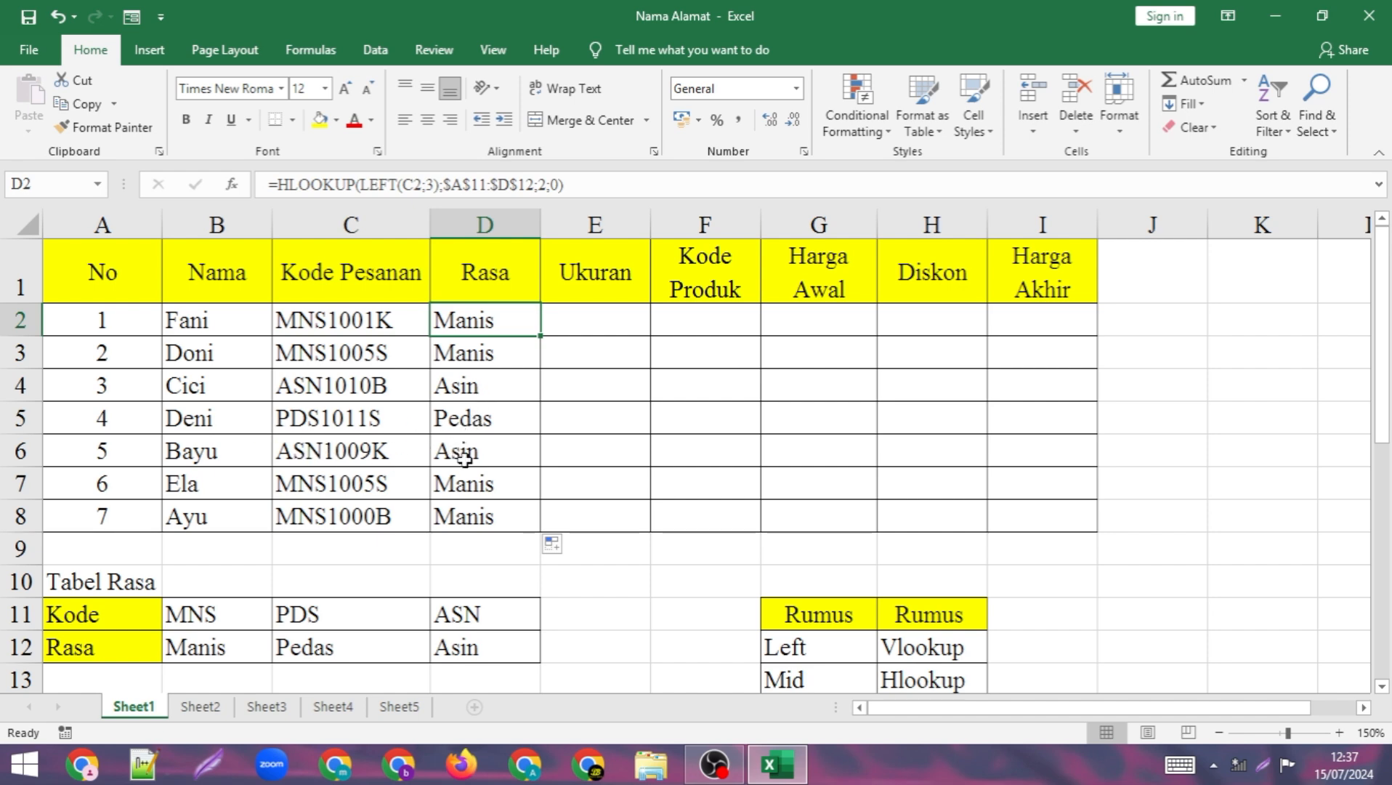
{"action": "left_click", "coordinate": [474, 496]}
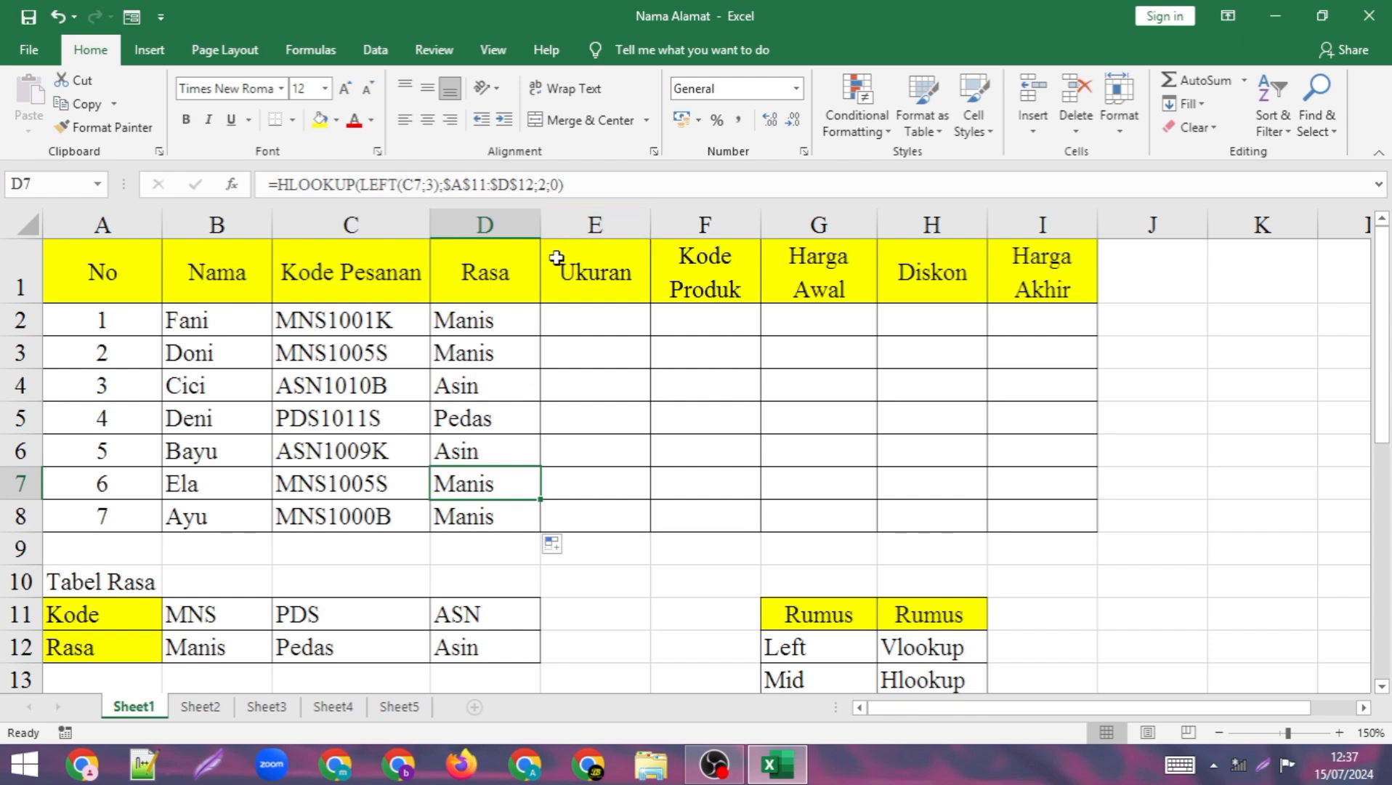
- Review the Keterangan note in A23 on deriving Ukuran from the order code
{"action": "scroll", "coordinate": [559, 307], "scroll_direction": "down", "scroll_amount": 5}
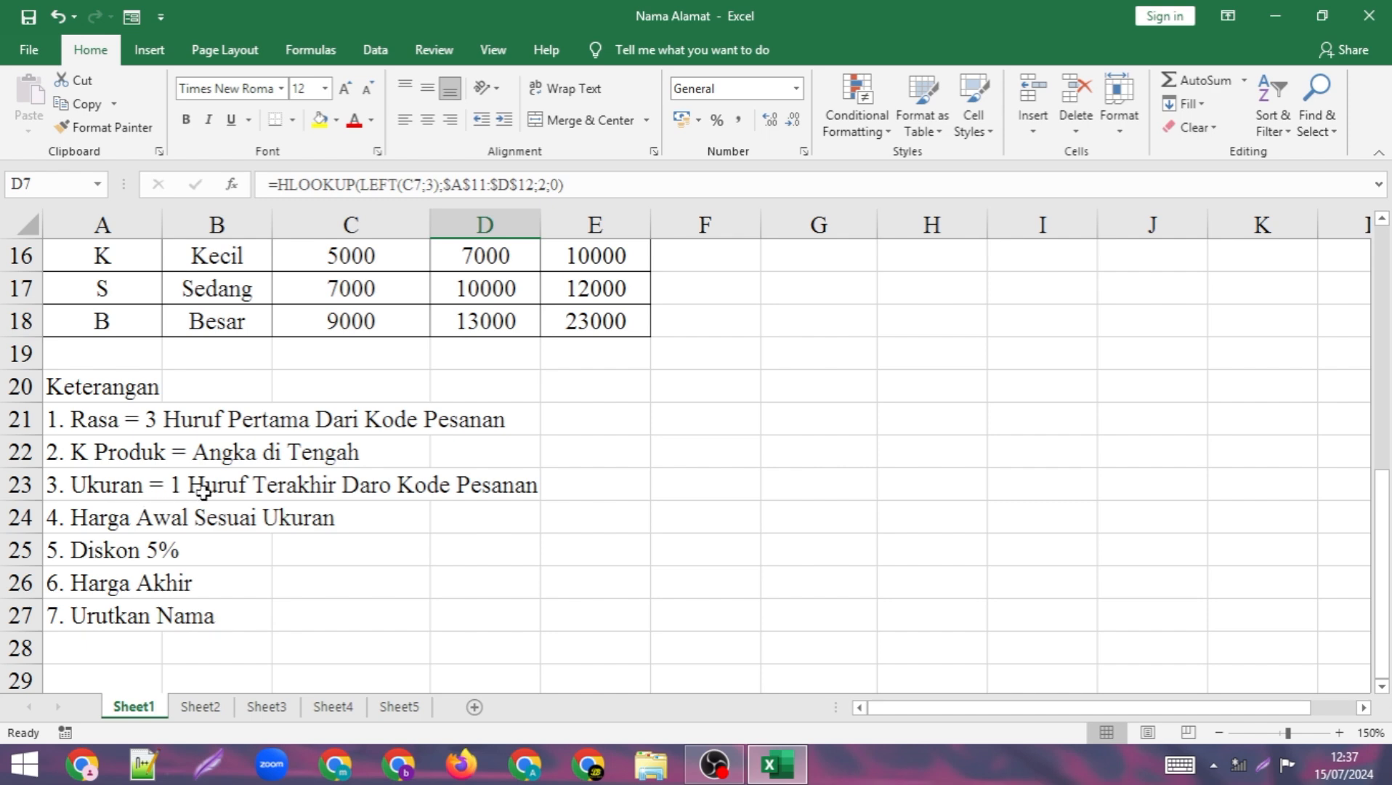
{"action": "double_click", "coordinate": [393, 485]}
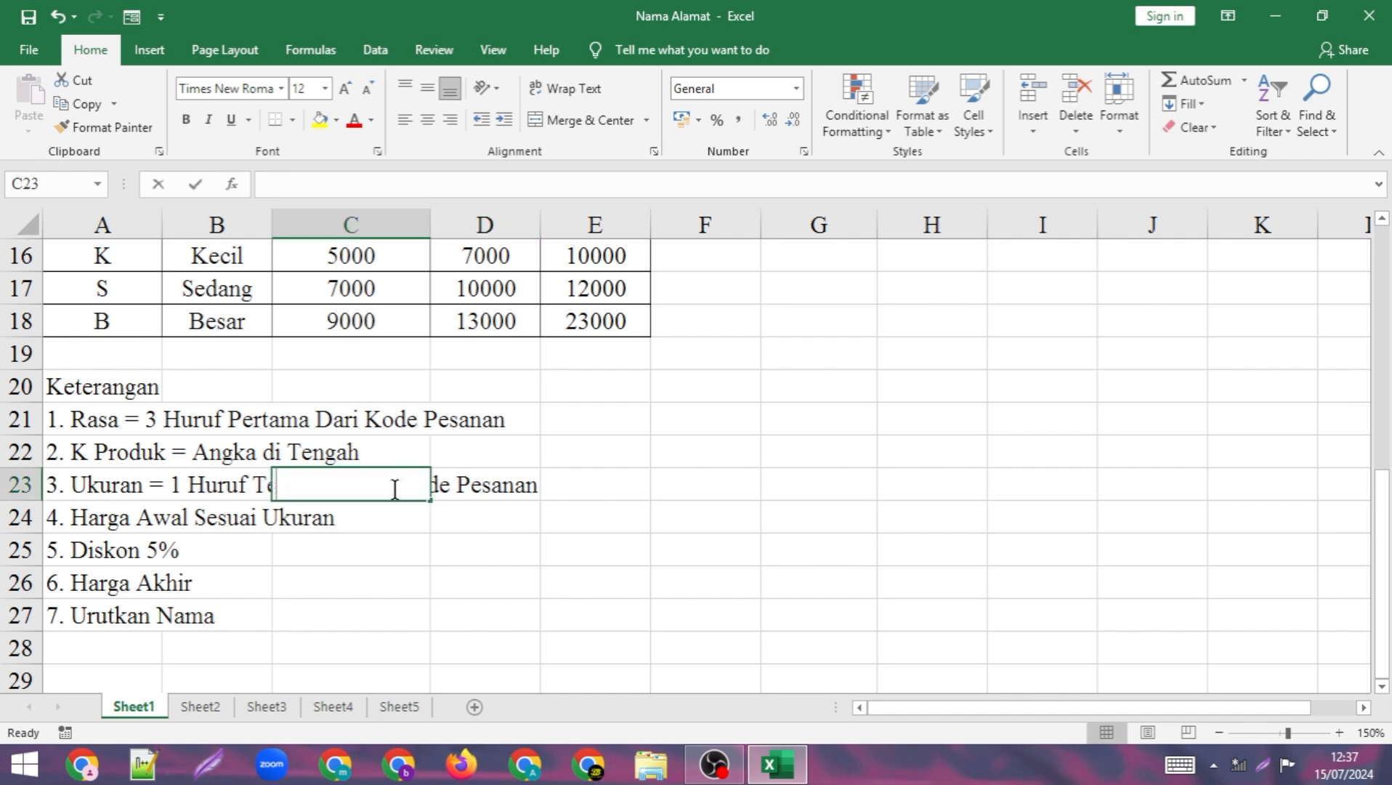
{"action": "double_click", "coordinate": [87, 485]}
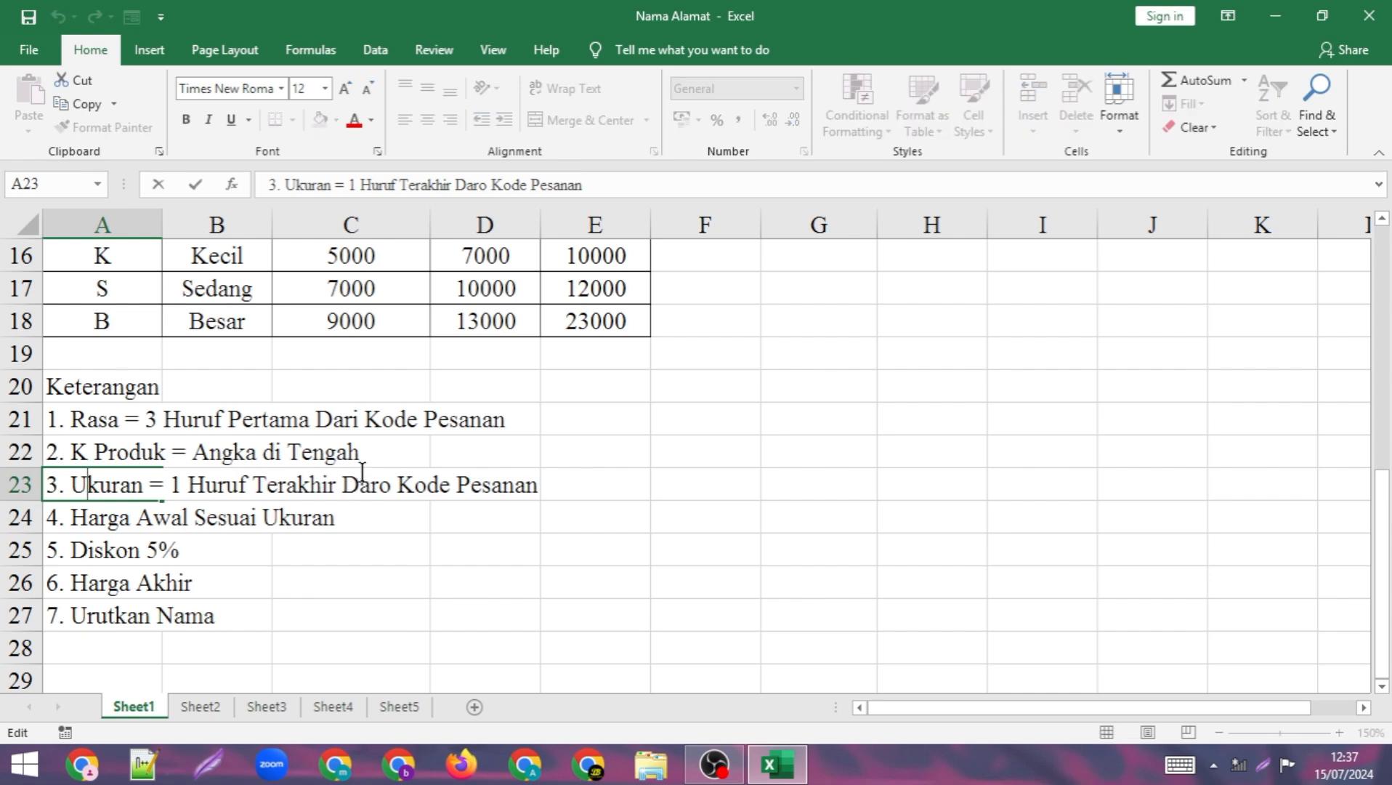
{"action": "scroll", "coordinate": [362, 473], "scroll_direction": "up", "scroll_amount": 5}
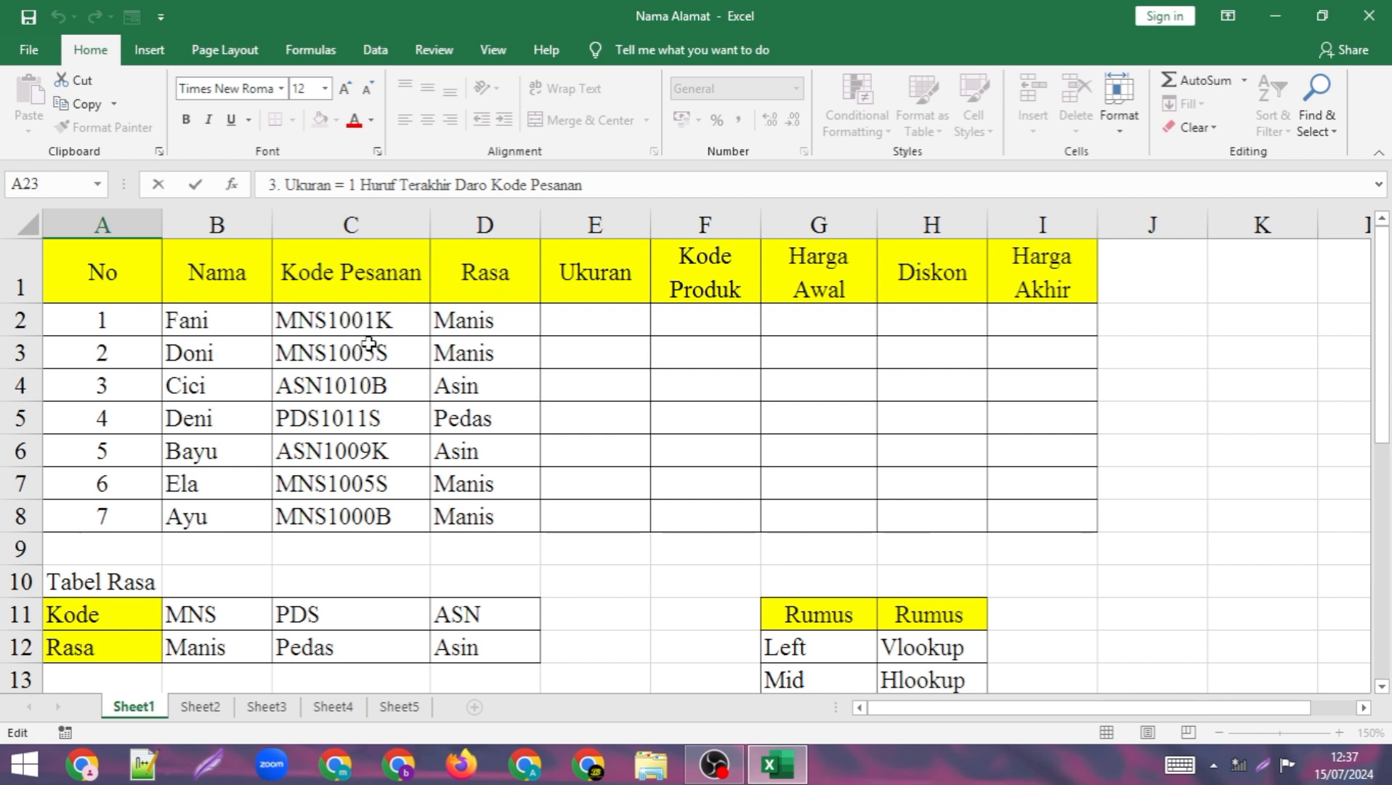
- Hide rows 9 to 13 containing the Tabel Rasa so the Ukuran table sits directly below the order table
{"action": "scroll", "coordinate": [367, 347], "scroll_direction": "down", "scroll_amount": 1}
{"action": "left_click_drag", "start_coordinate": [22, 418], "coordinate": [45, 541]}
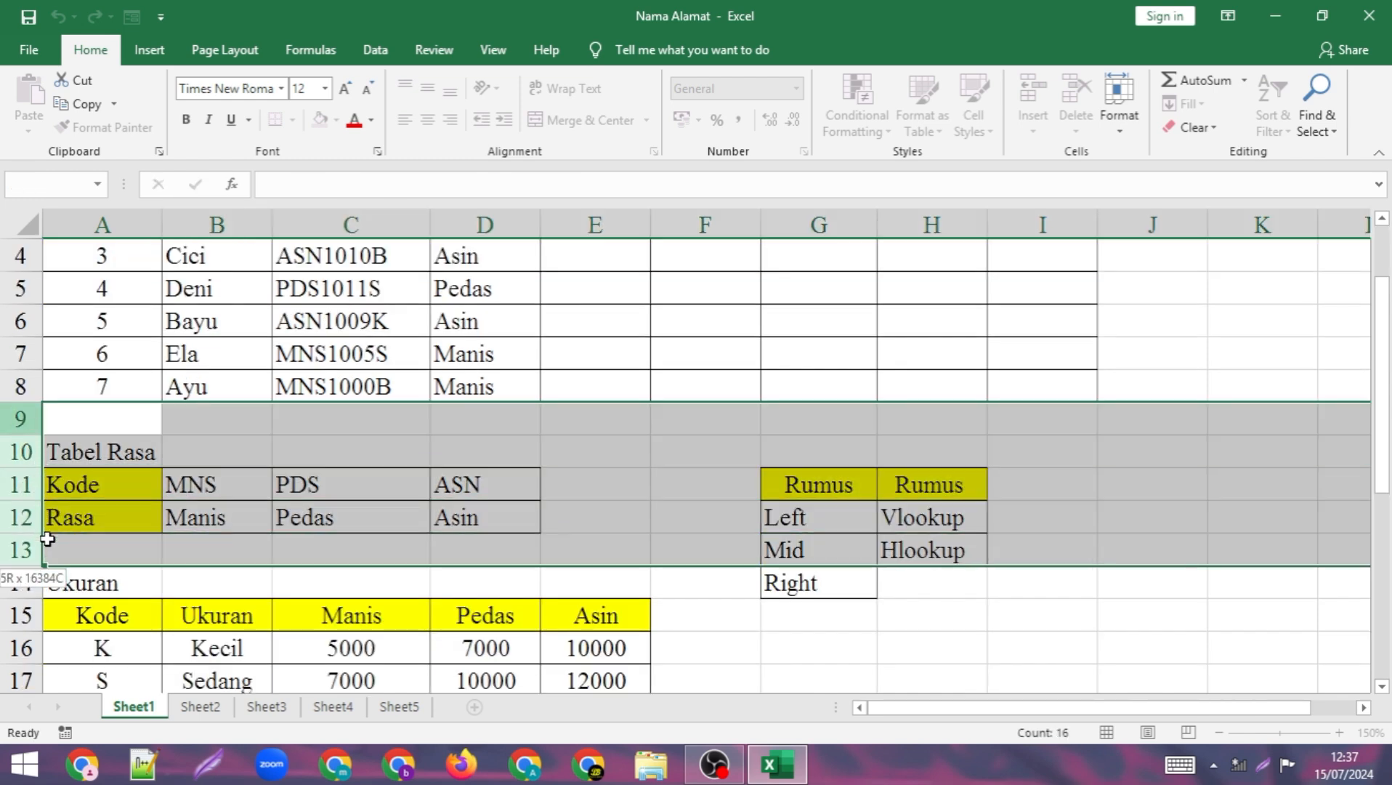
{"action": "right_click", "coordinate": [24, 421]}
{"action": "left_click", "coordinate": [90, 692]}
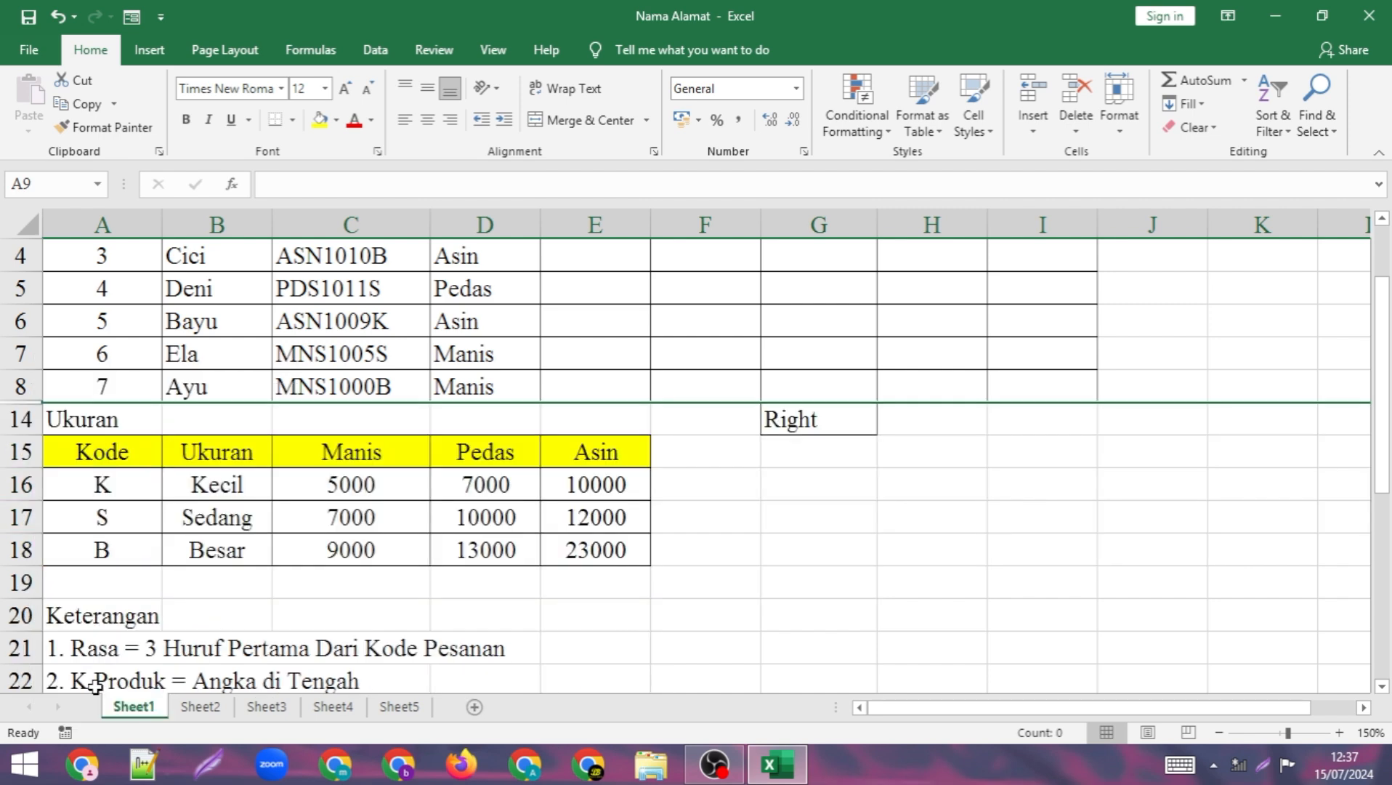
{"action": "scroll", "coordinate": [629, 512], "scroll_direction": "up", "scroll_amount": 1}
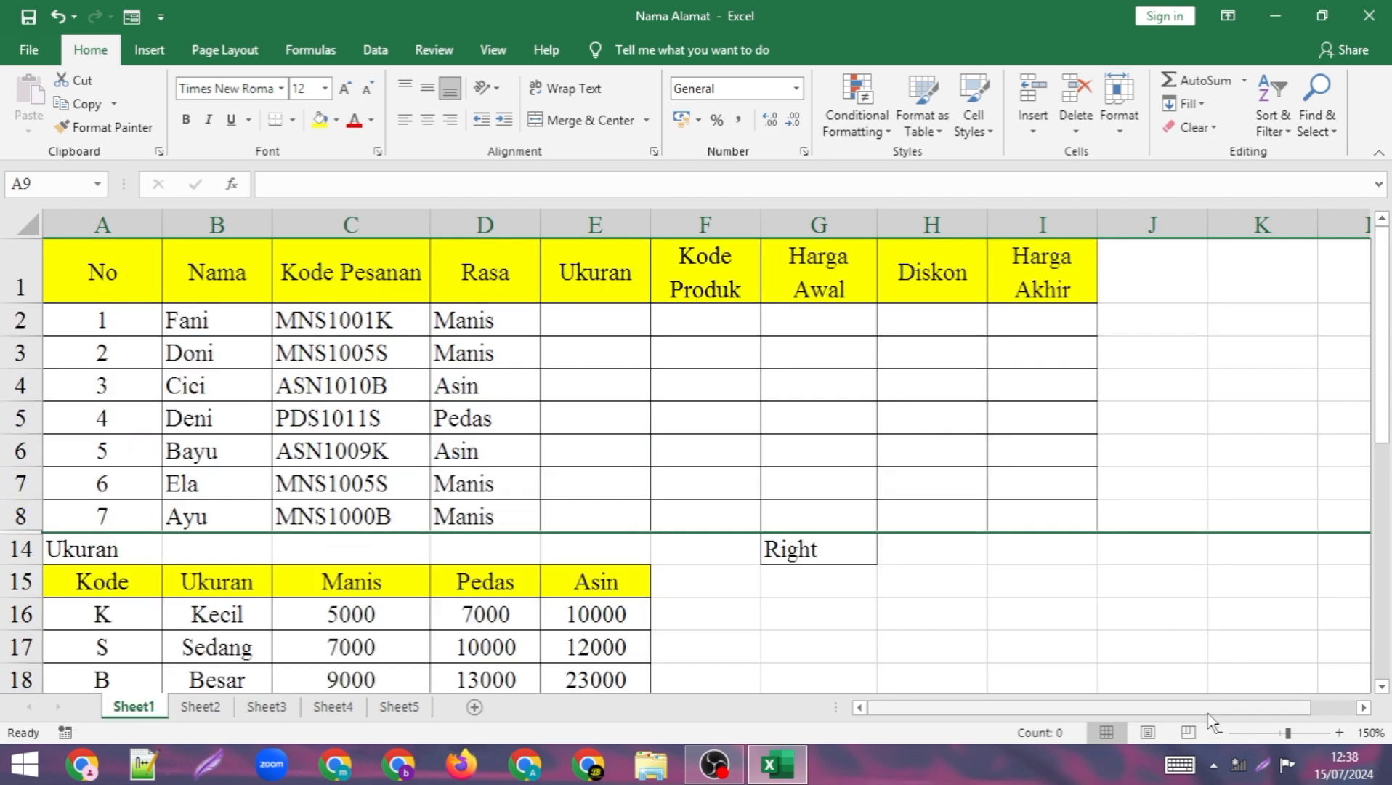
{"action": "left_click", "coordinate": [1220, 732]}
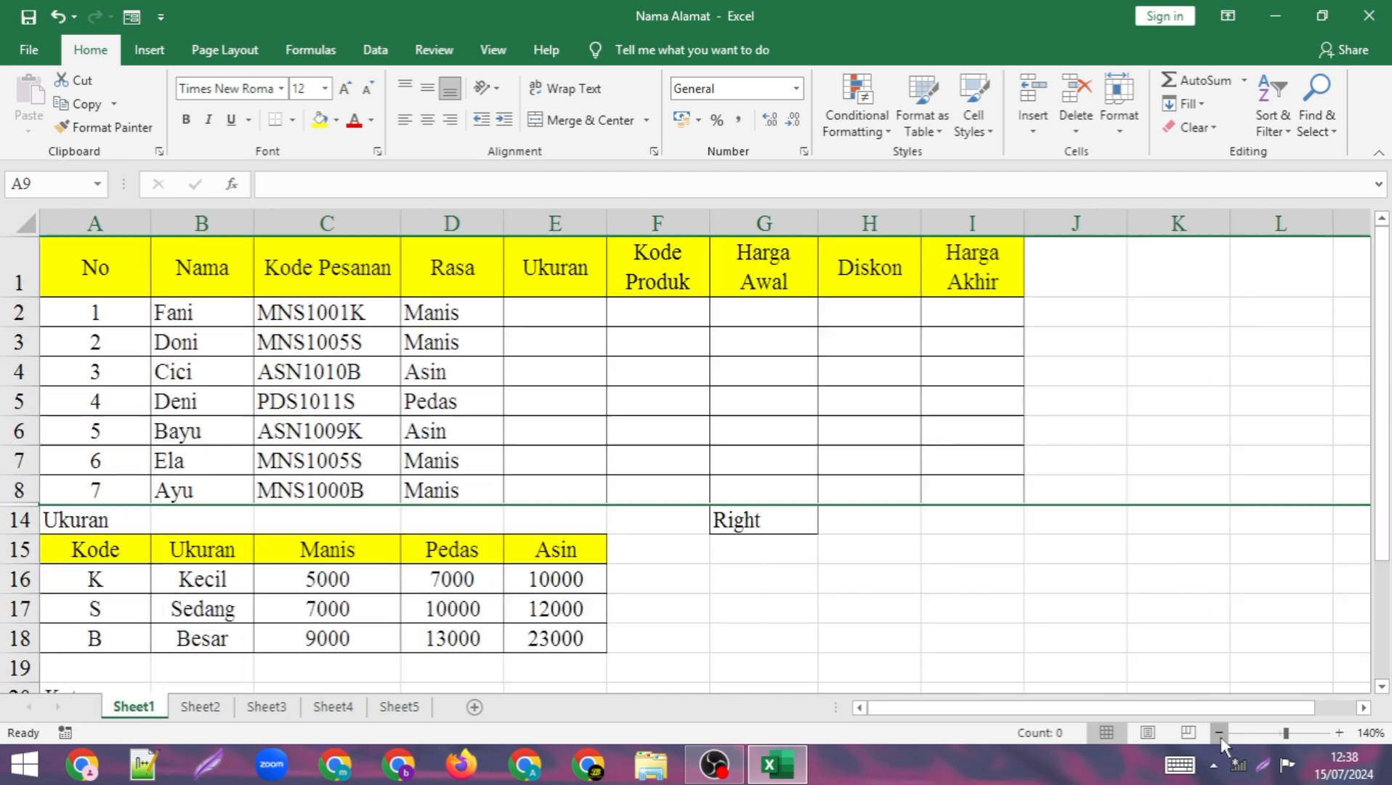
- Start a VLOOKUP formula in E2 under Ukuran, using RIGHT(C2;1) as the lookup value
{"action": "left_click", "coordinate": [538, 312]}
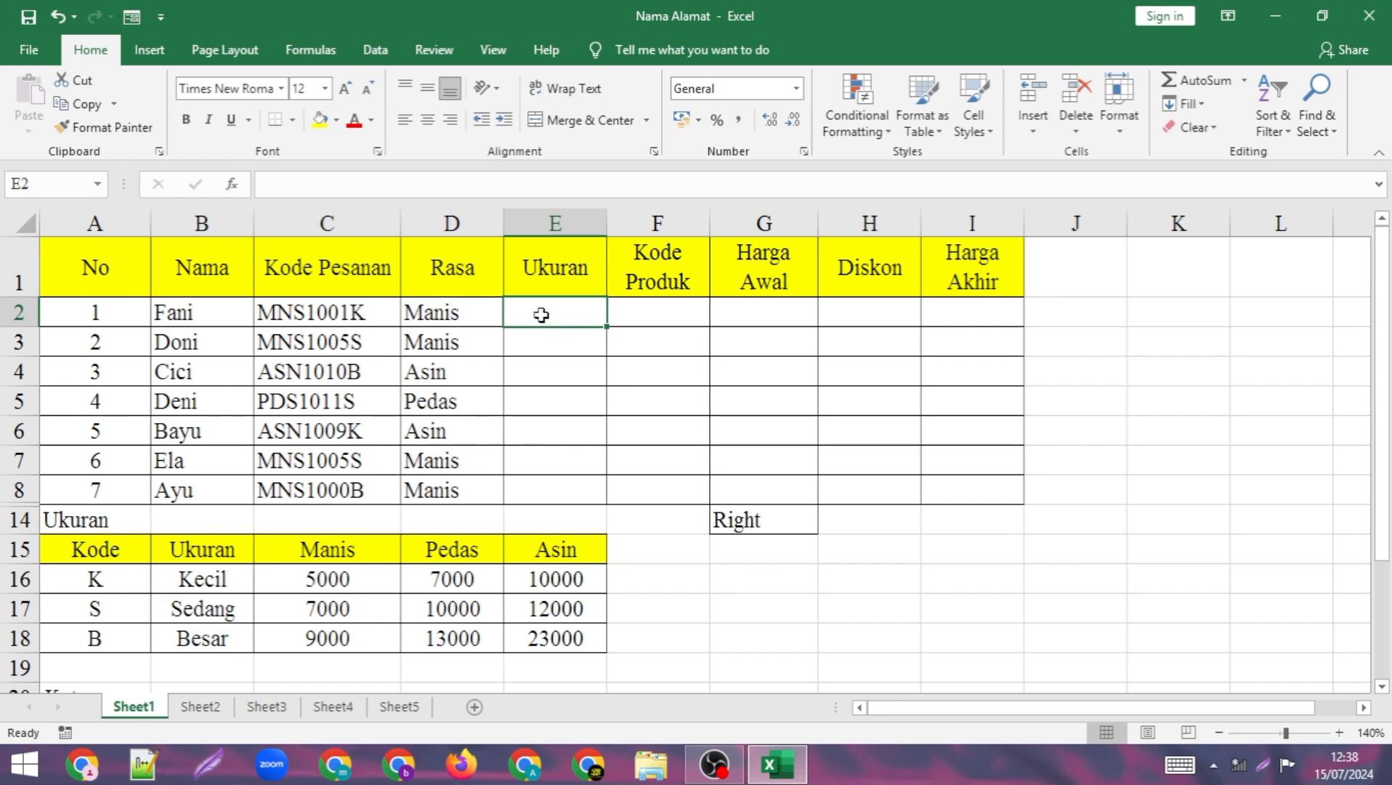
{"action": "type", "text": "=v"}
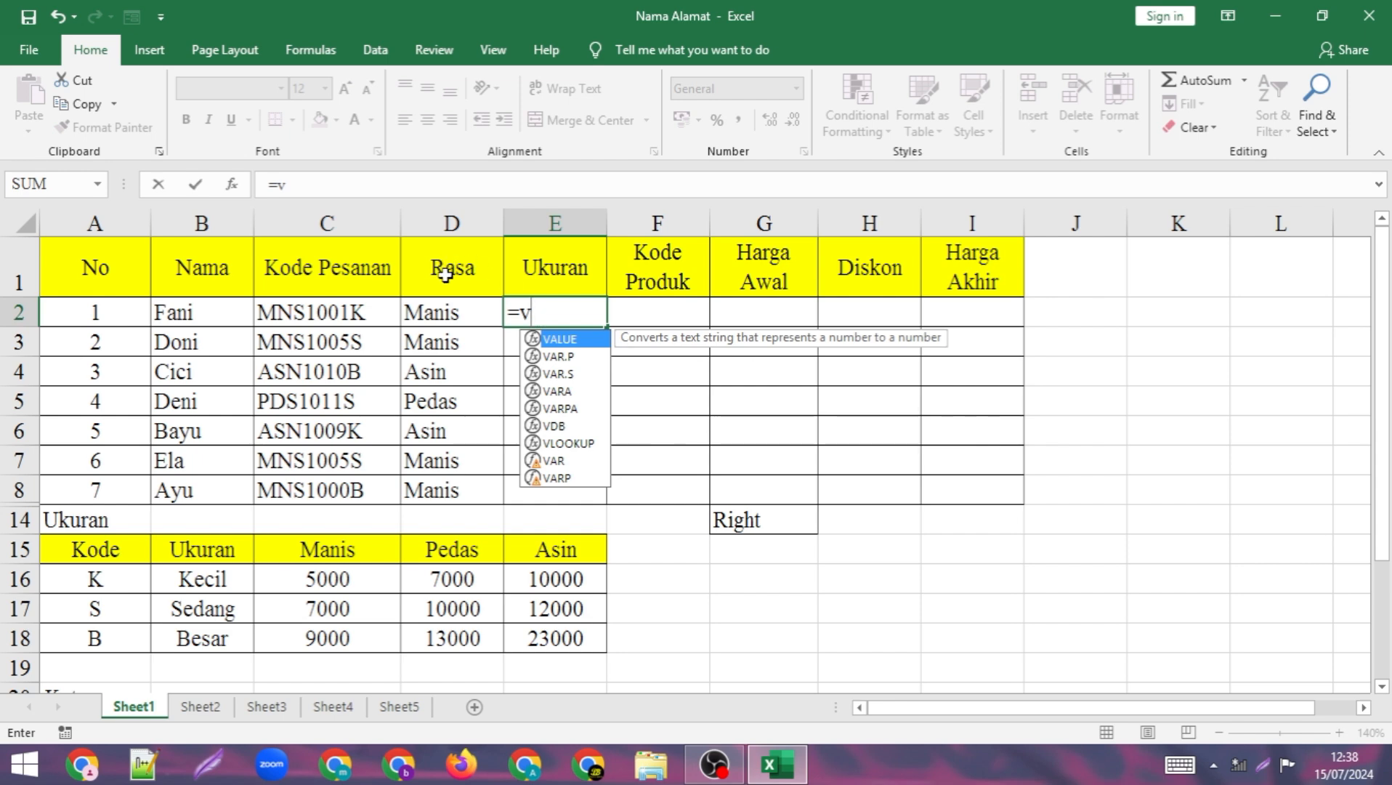
{"action": "type", "text": "looku"}
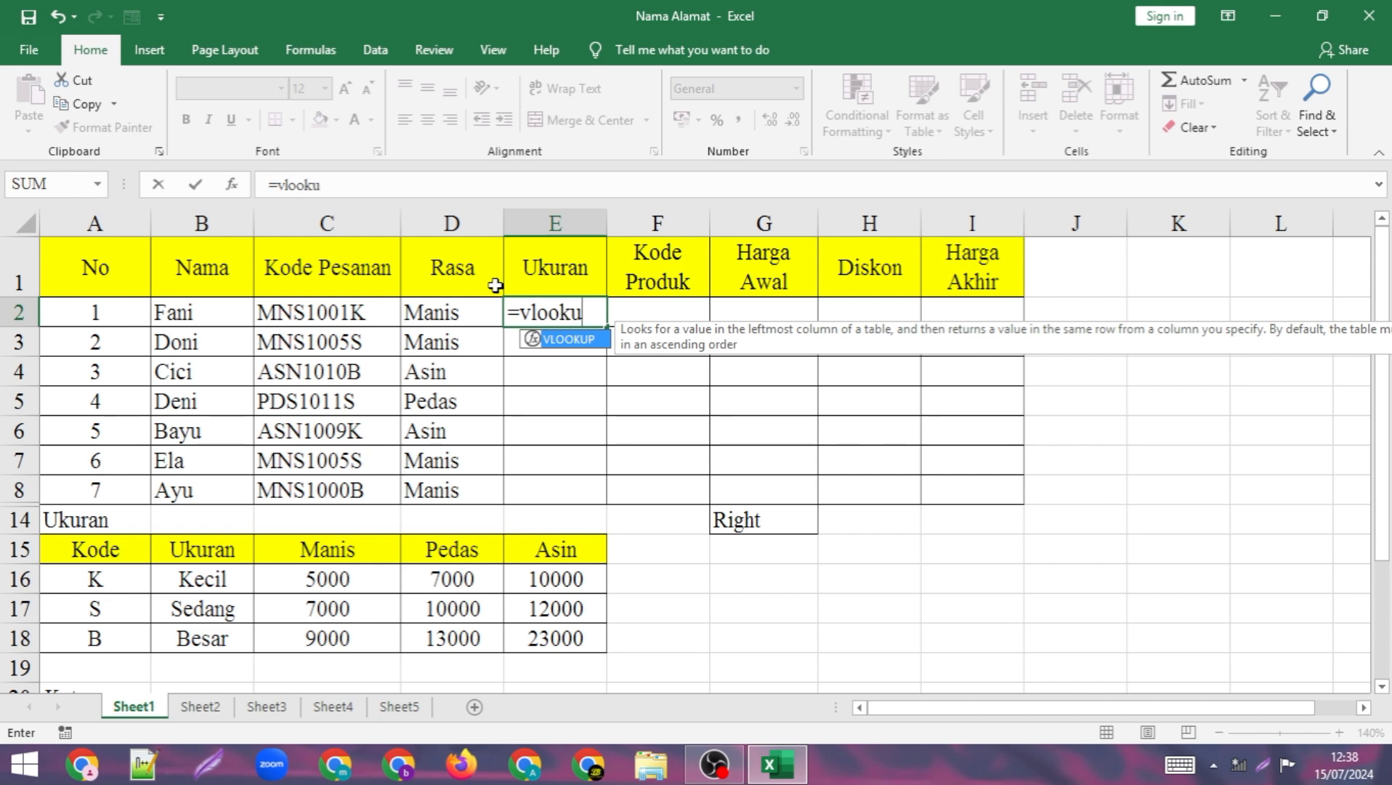
{"action": "type", "text": "p("}
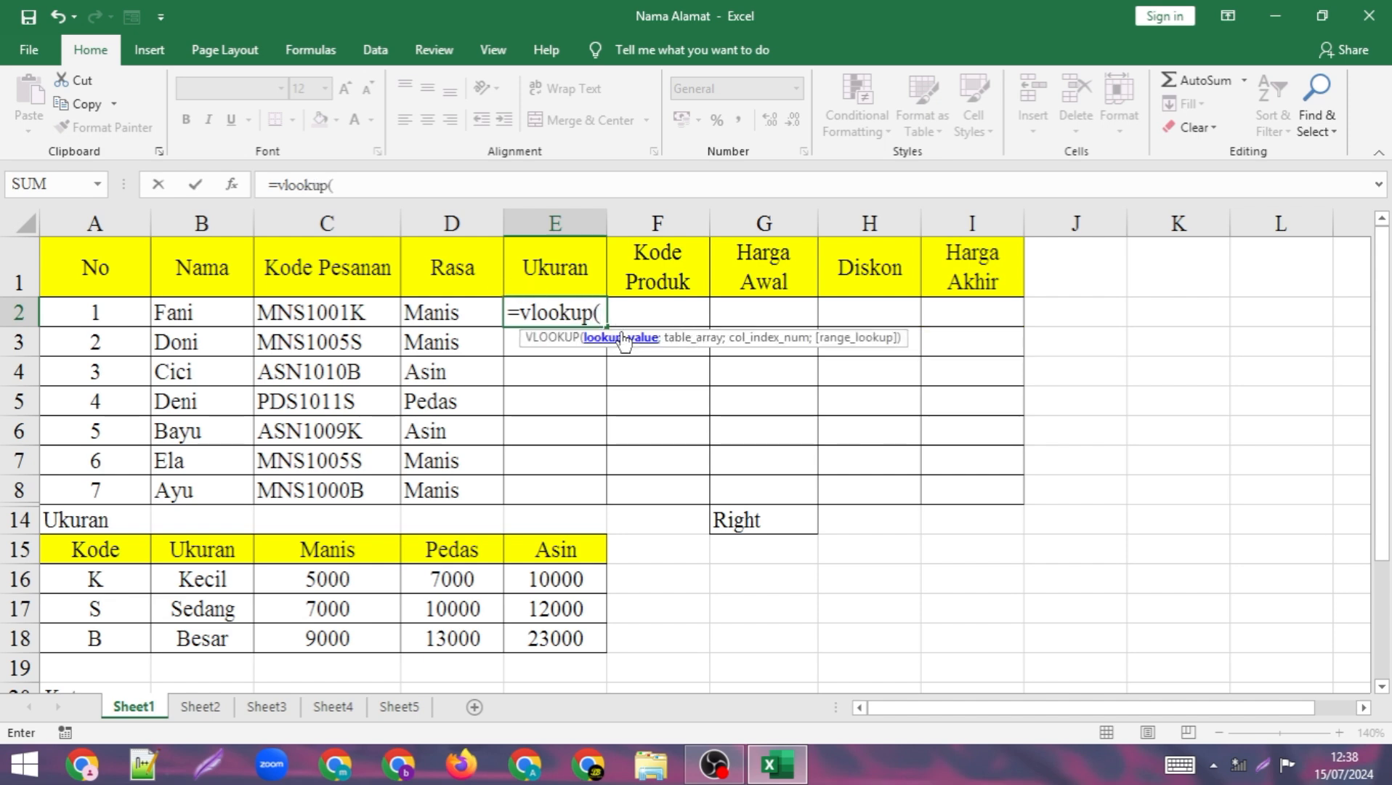
{"action": "type", "text": "right"}
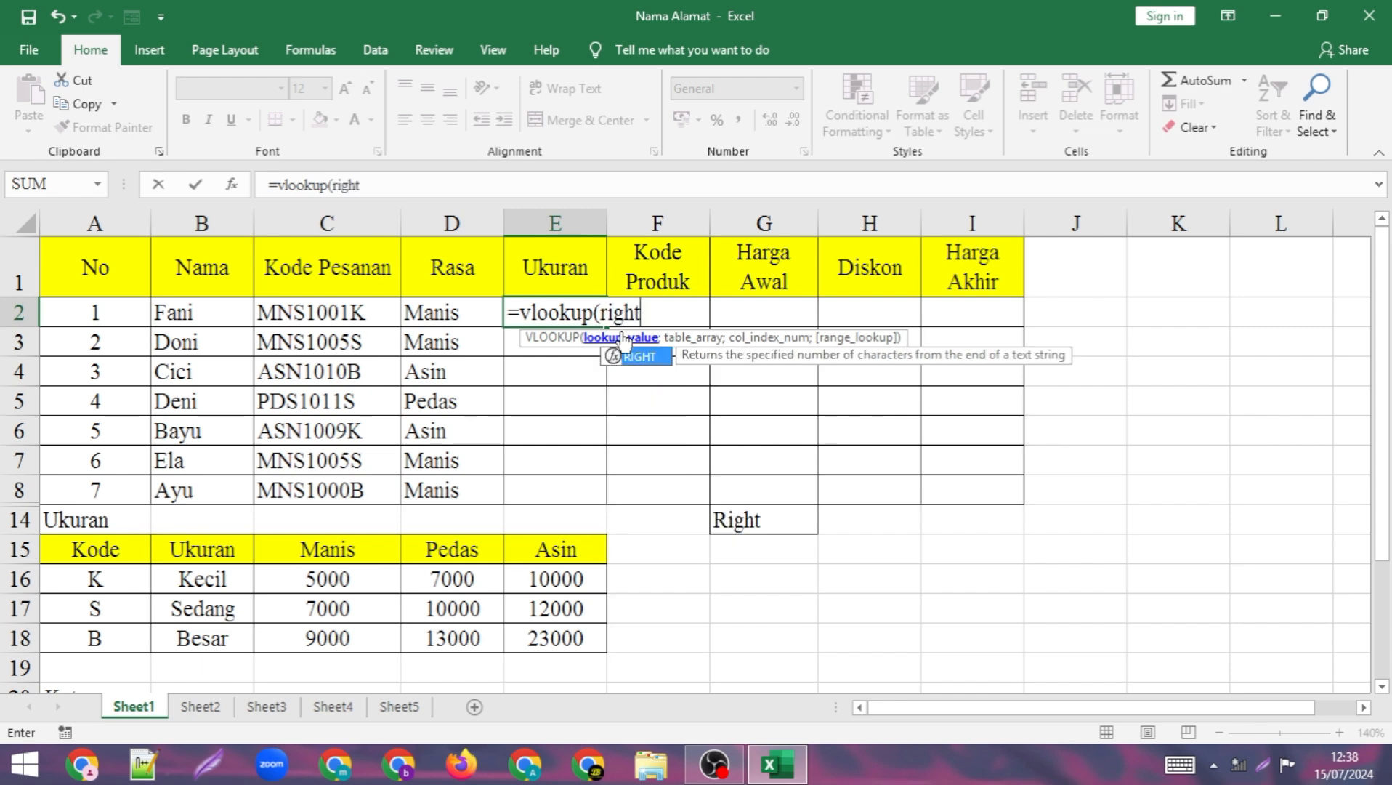
{"action": "type", "text": "("}
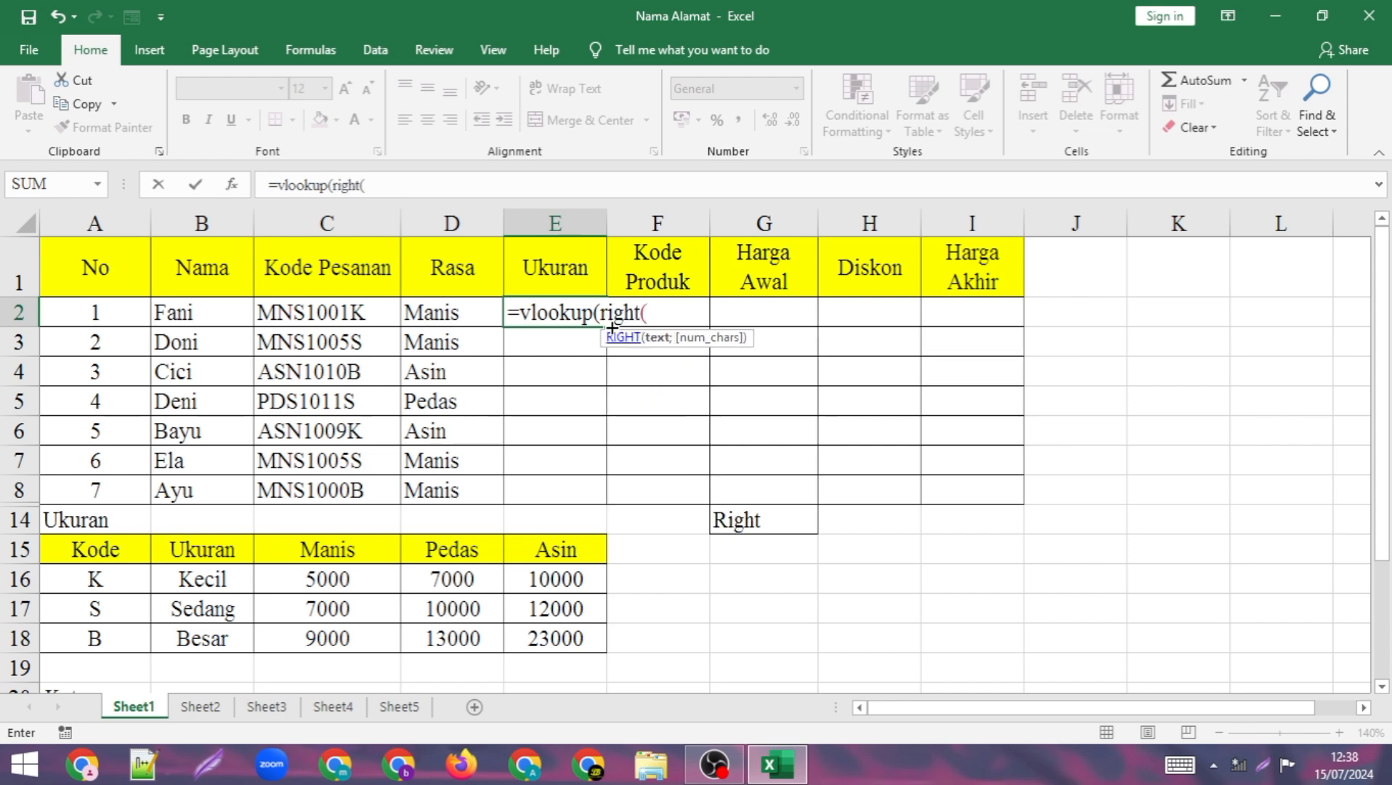
{"action": "left_click", "coordinate": [340, 313]}
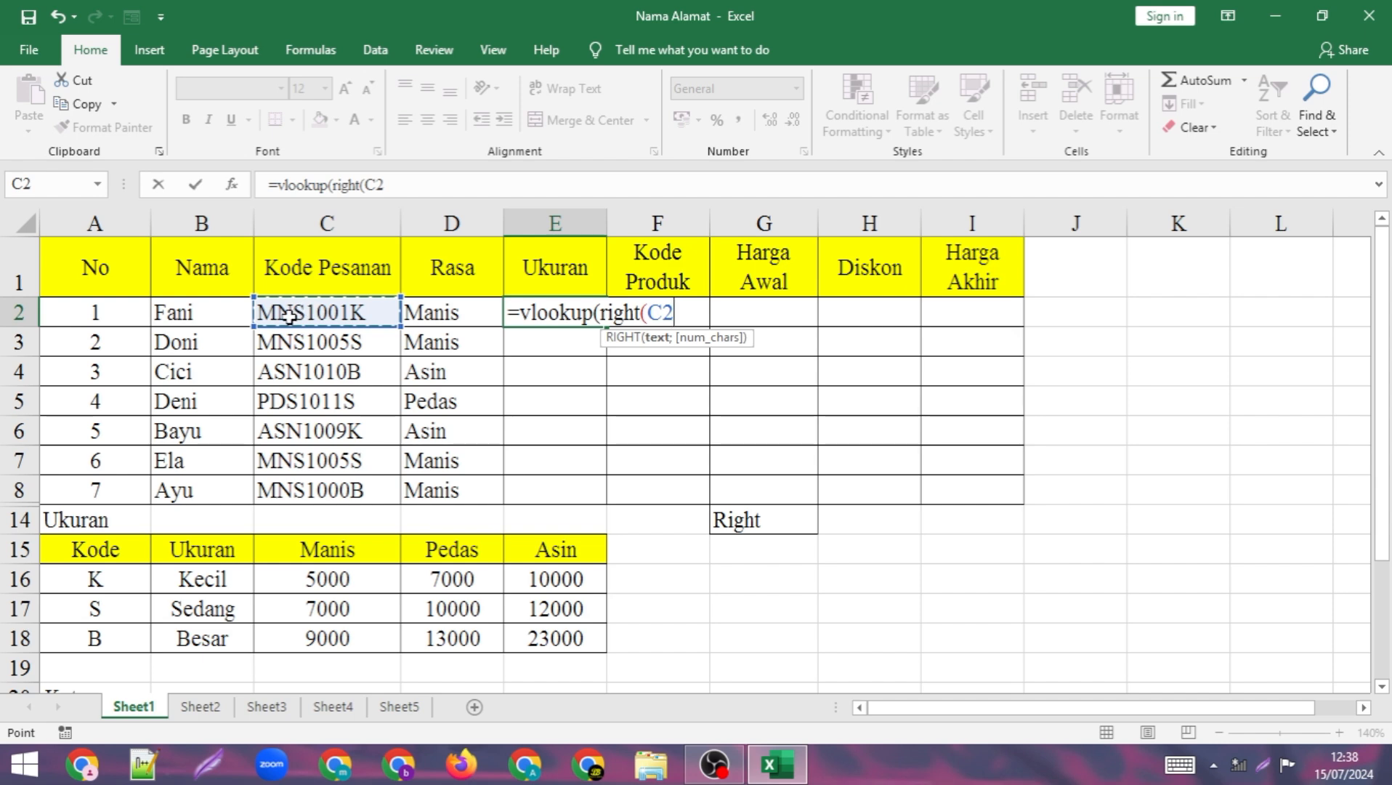
{"action": "type", "text": ";"}
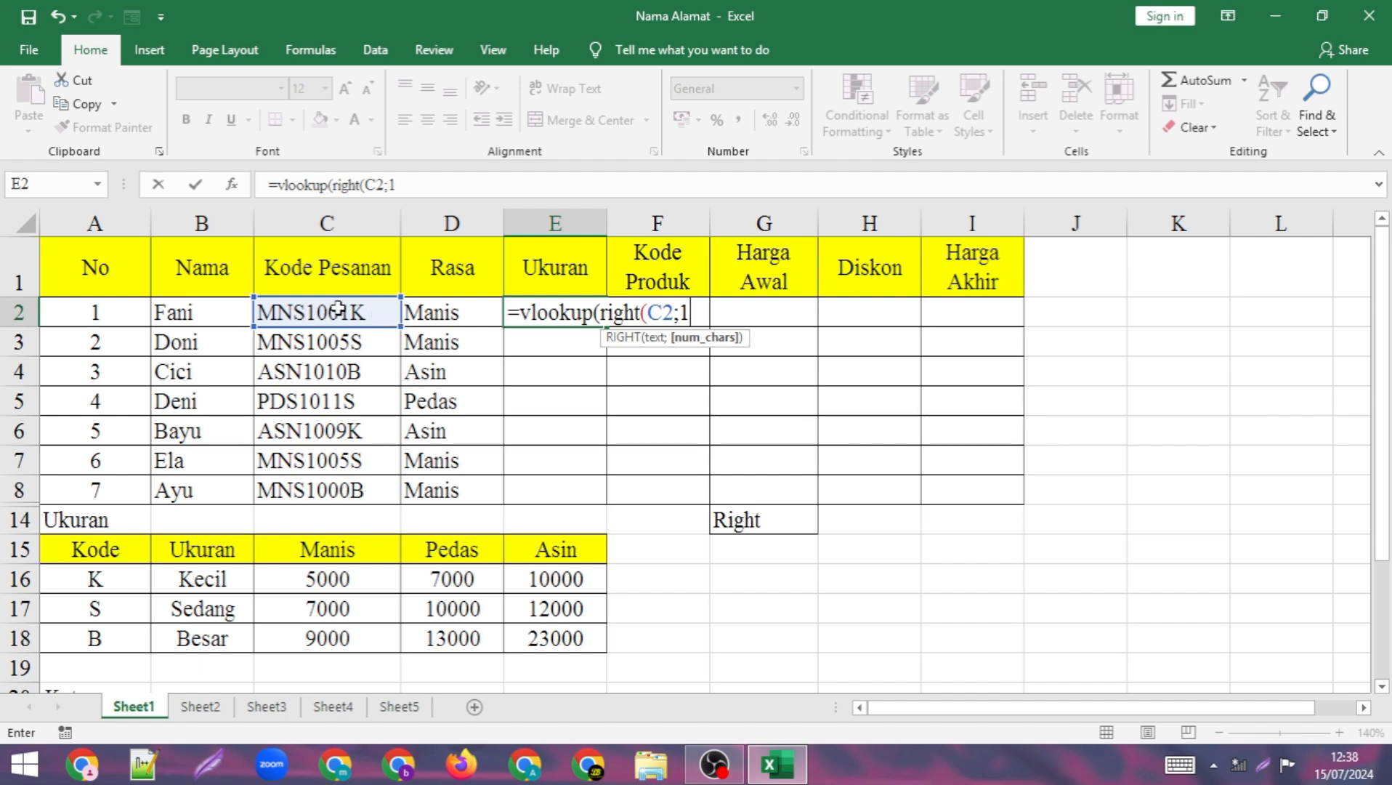
{"action": "type", "text": "1)"}
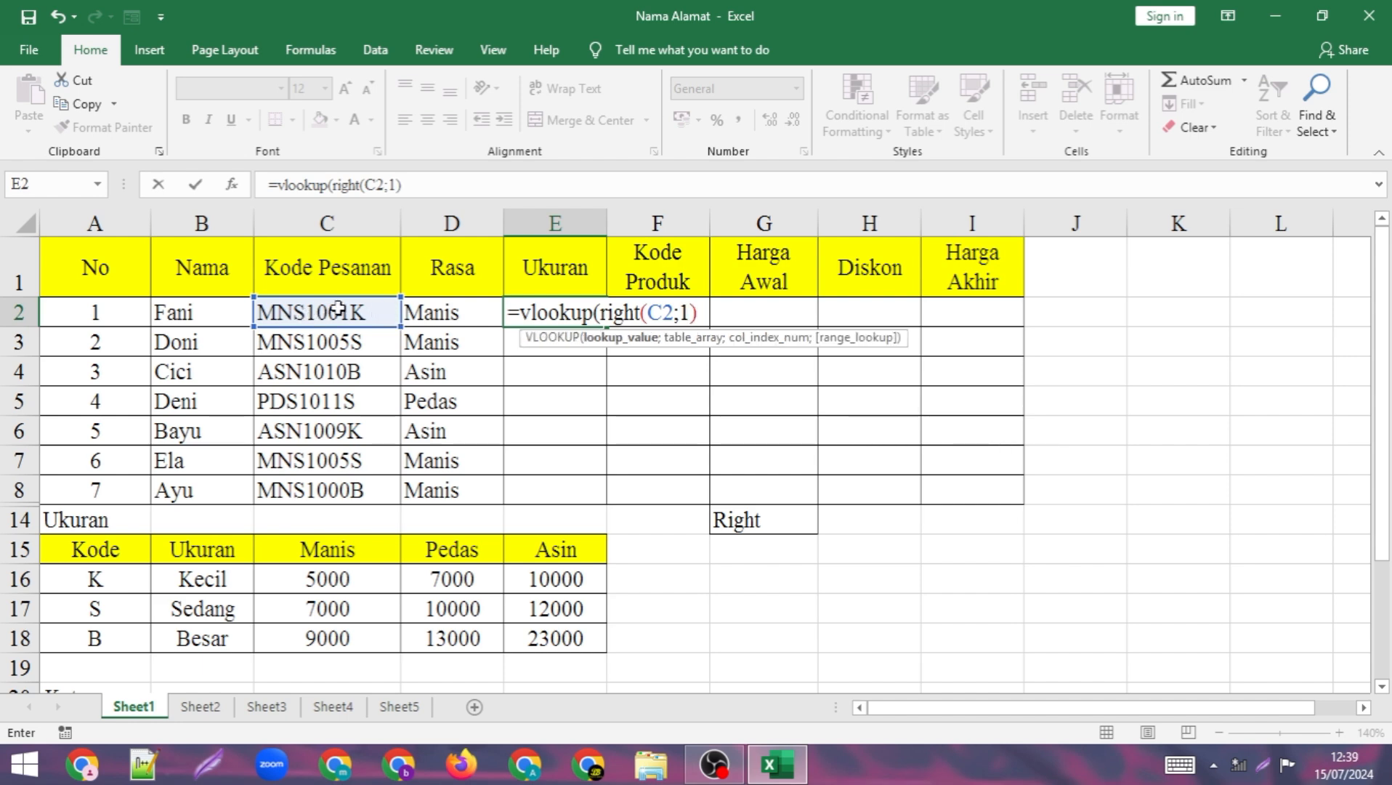
{"action": "type", "text": ";"}
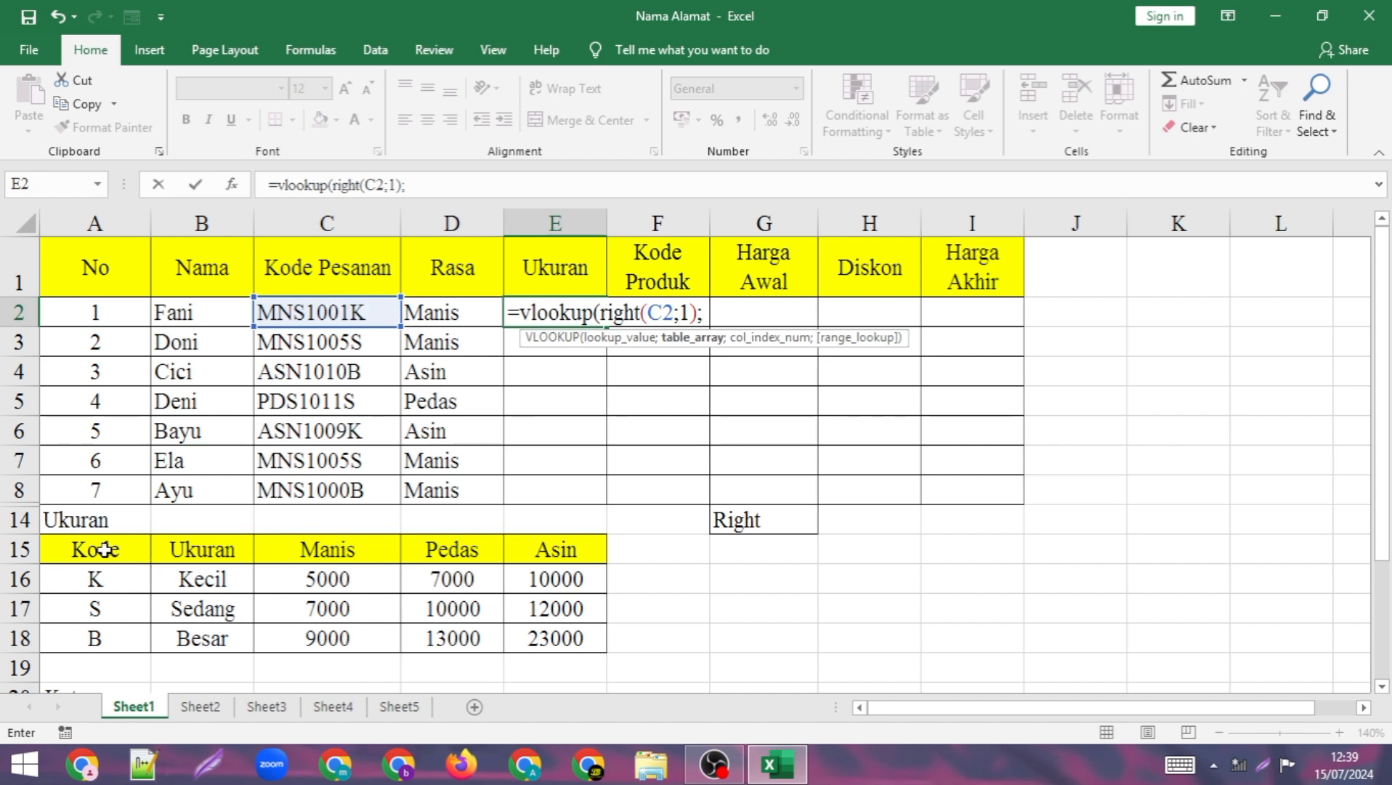
- Set the VLOOKUP table array in E2 to the Ukuran table as the absolute range $A$15:$E$18
{"action": "left_click_drag", "start_coordinate": [106, 550], "coordinate": [536, 644]}
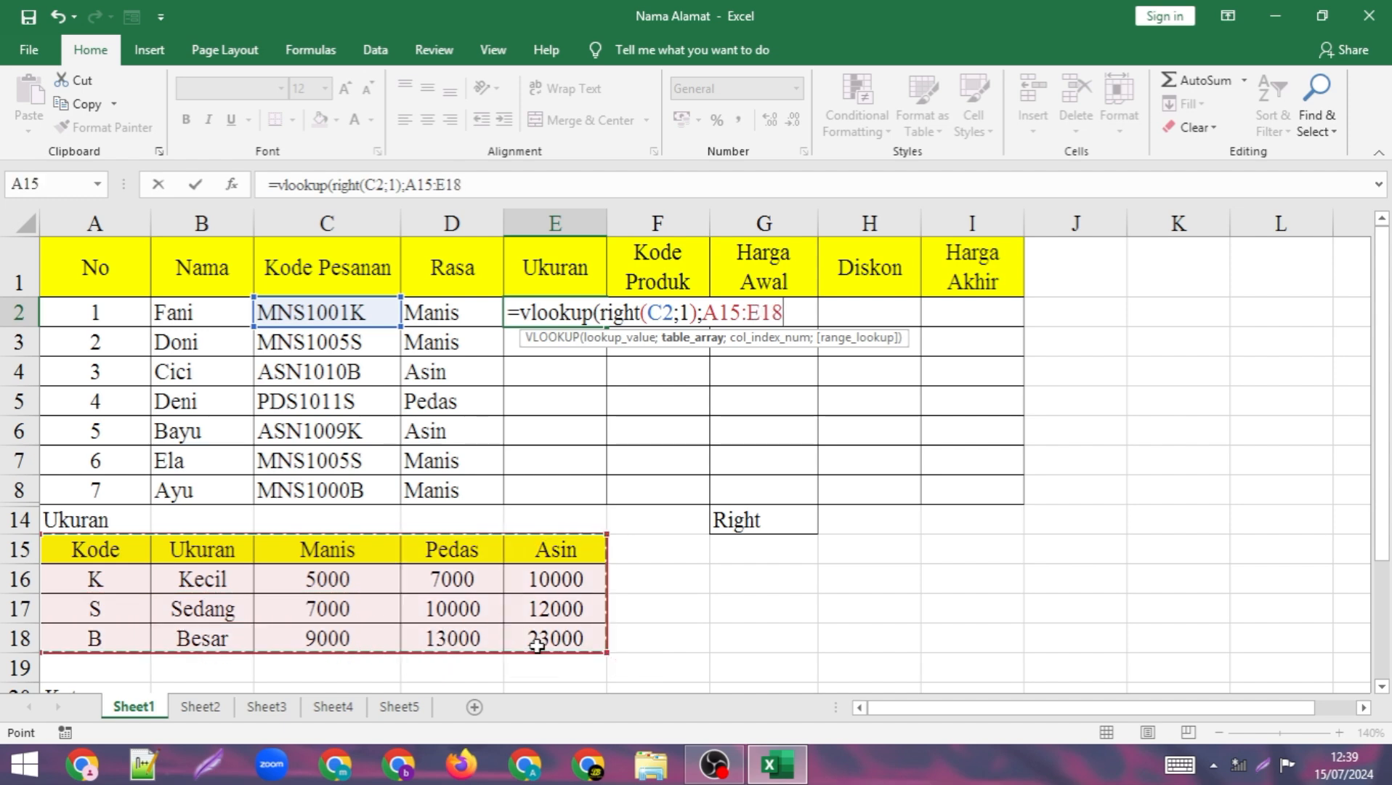
{"action": "key", "text": "F5"}
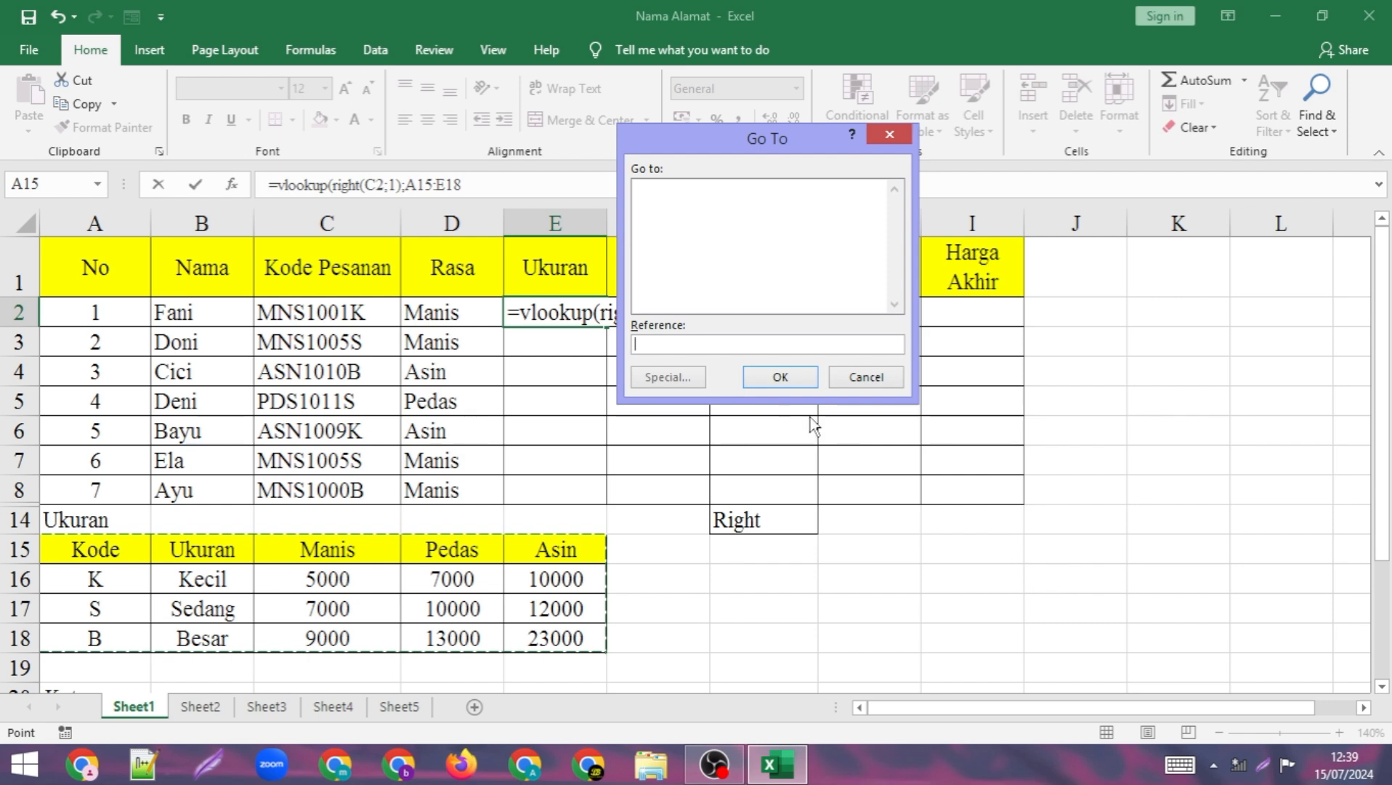
{"action": "left_click", "coordinate": [865, 376]}
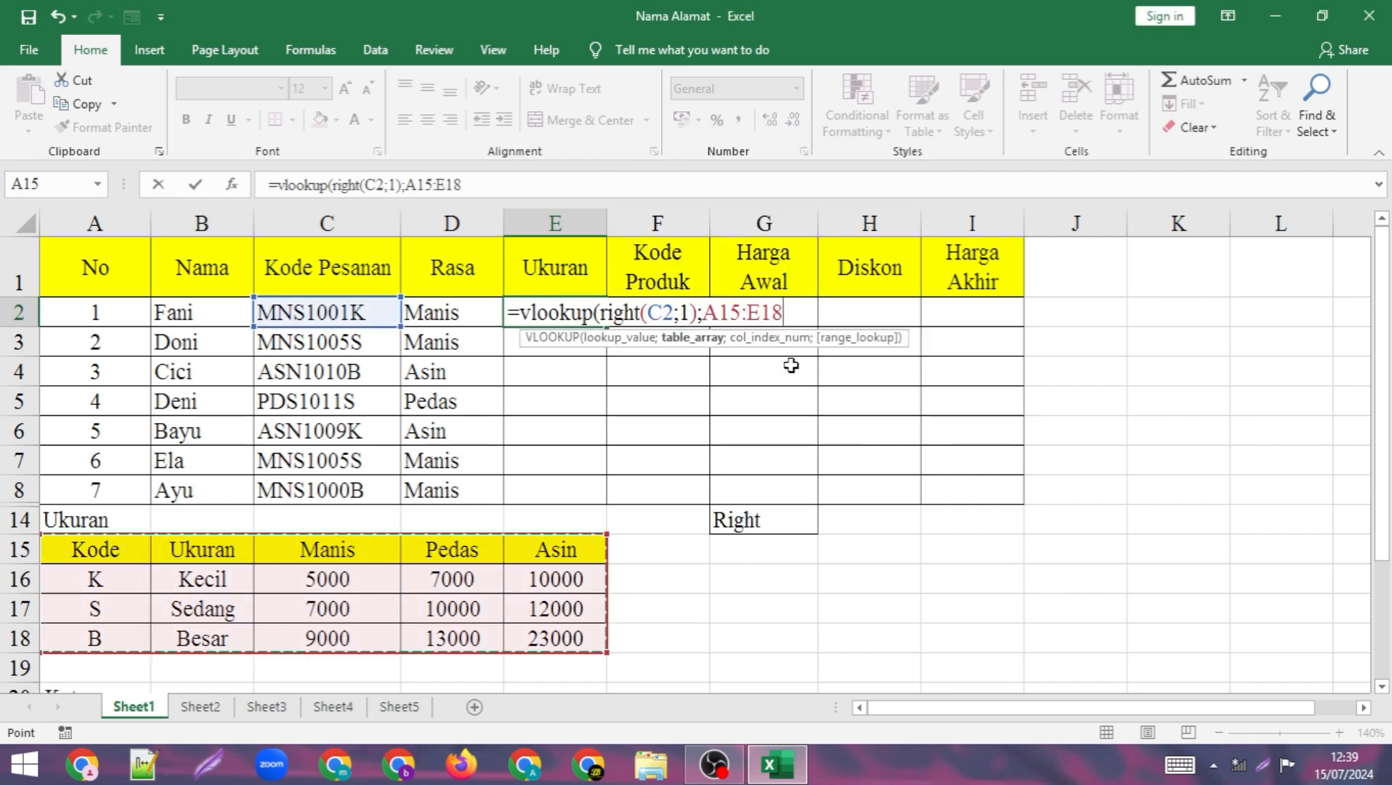
{"action": "key", "text": "F4"}
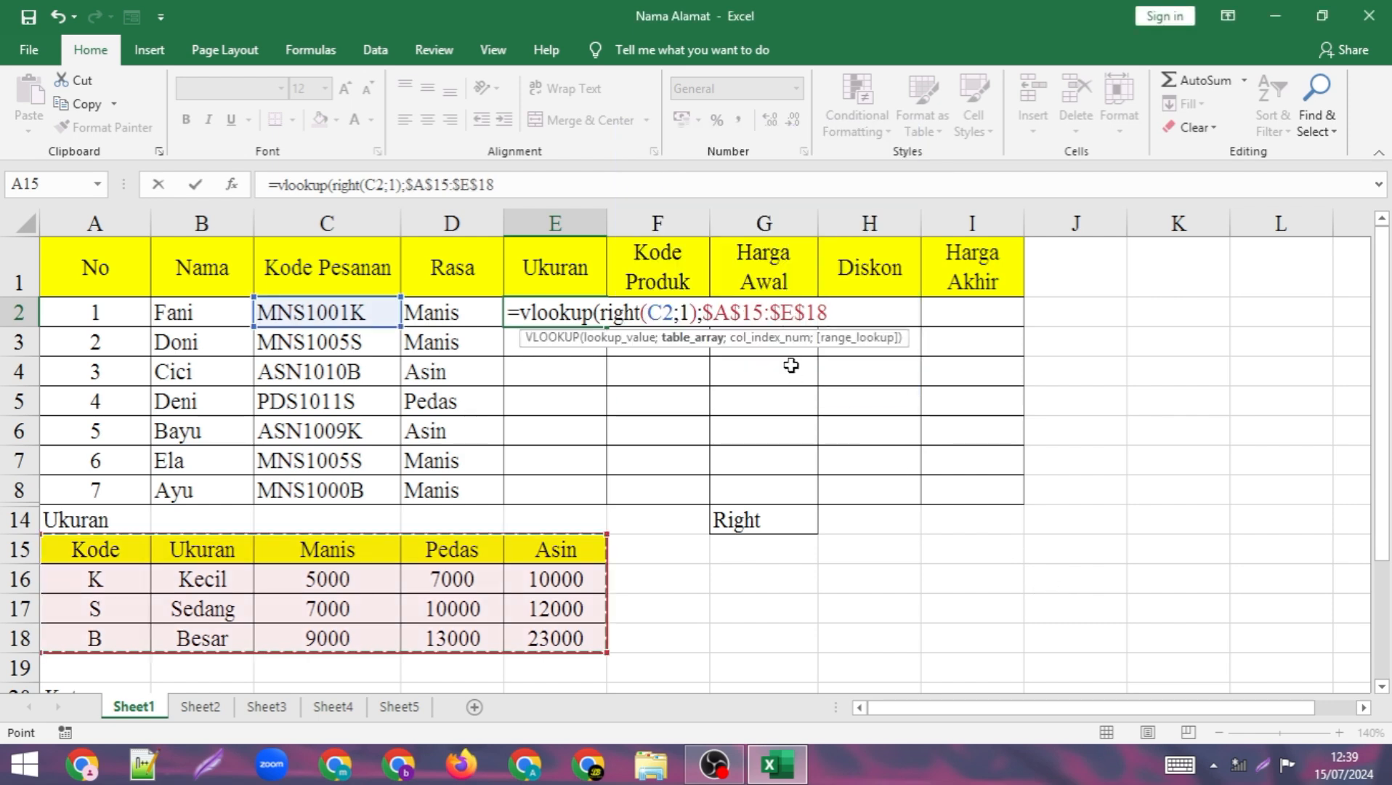
{"action": "type", "text": ";"}
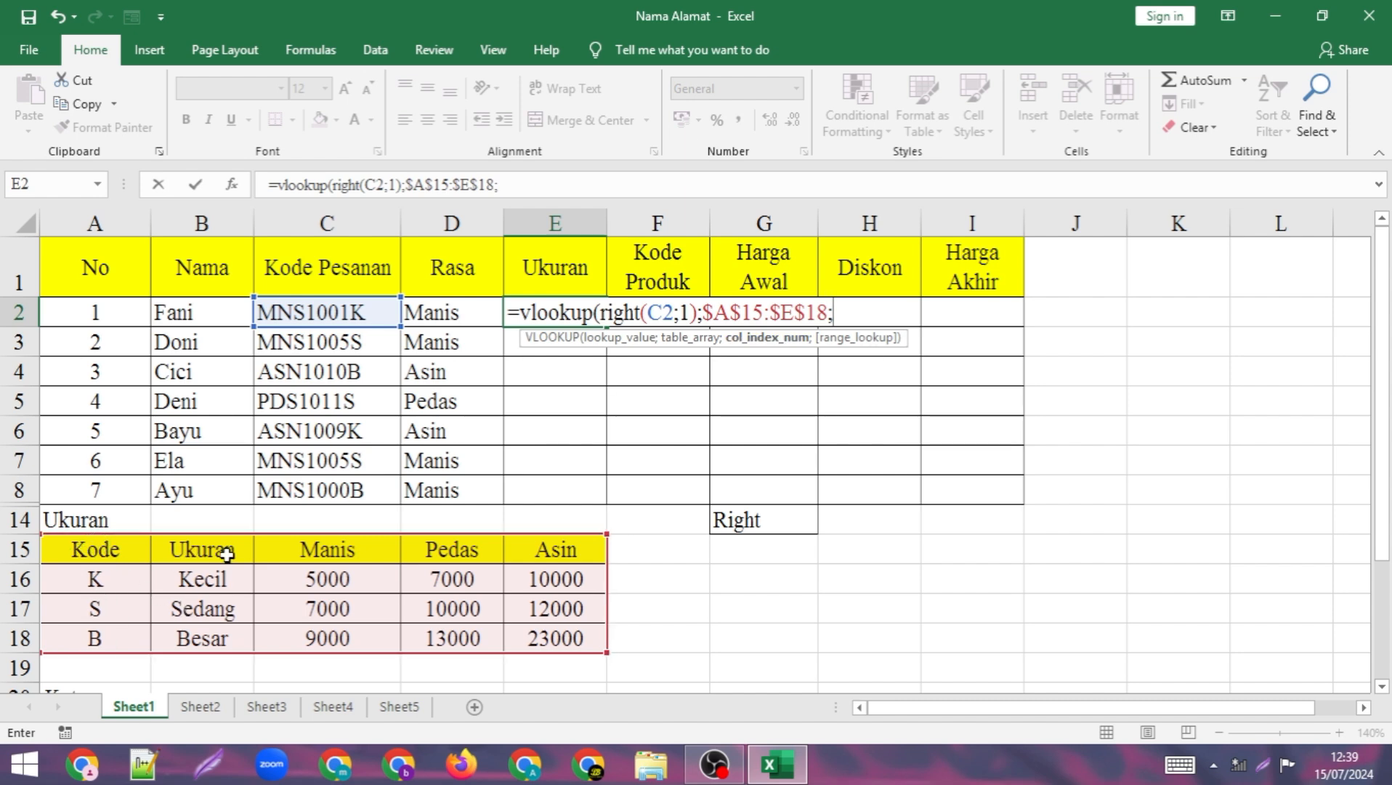
- Finish the E2 VLOOKUP with column index 2 and exact match 0, and fill it down to E8
{"action": "type", "text": "2;"}
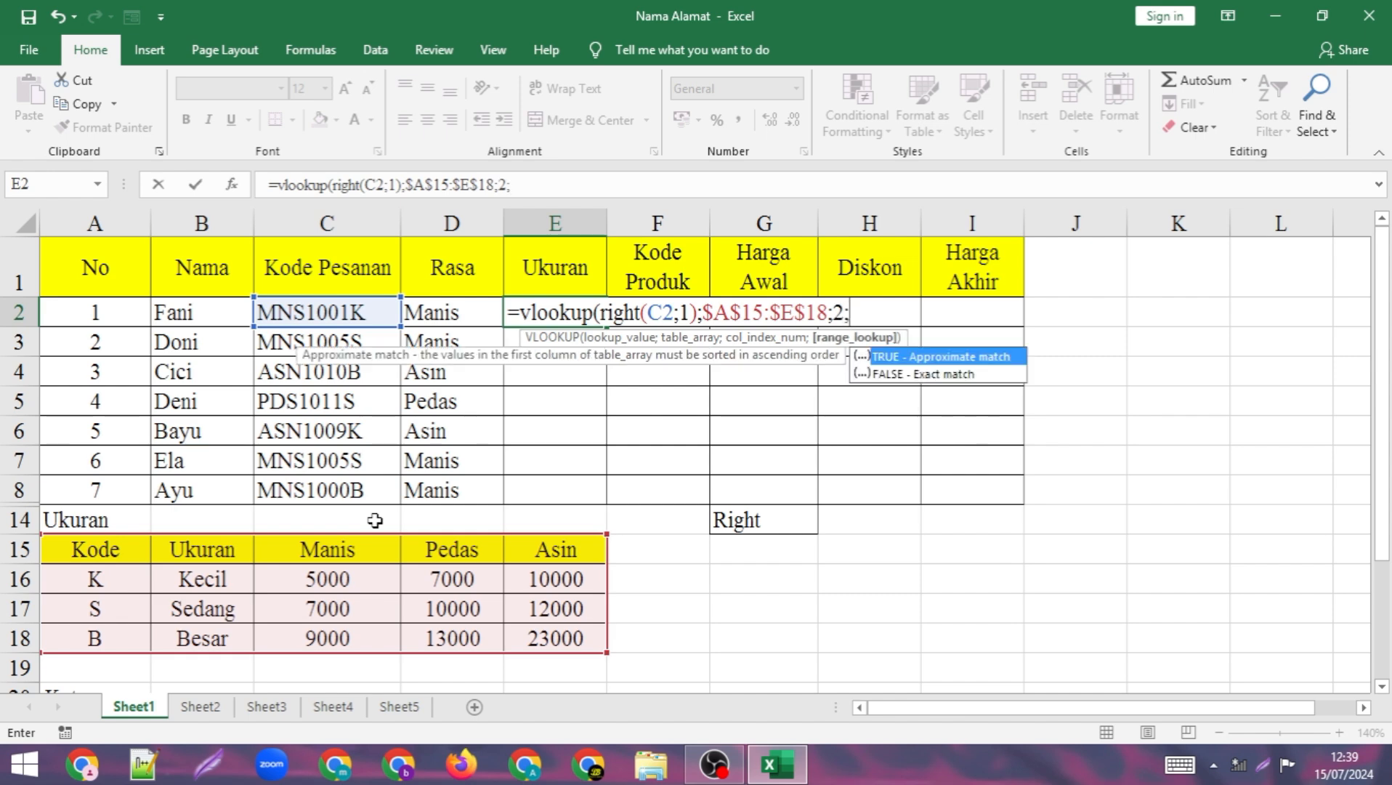
{"action": "type", "text": "0)"}
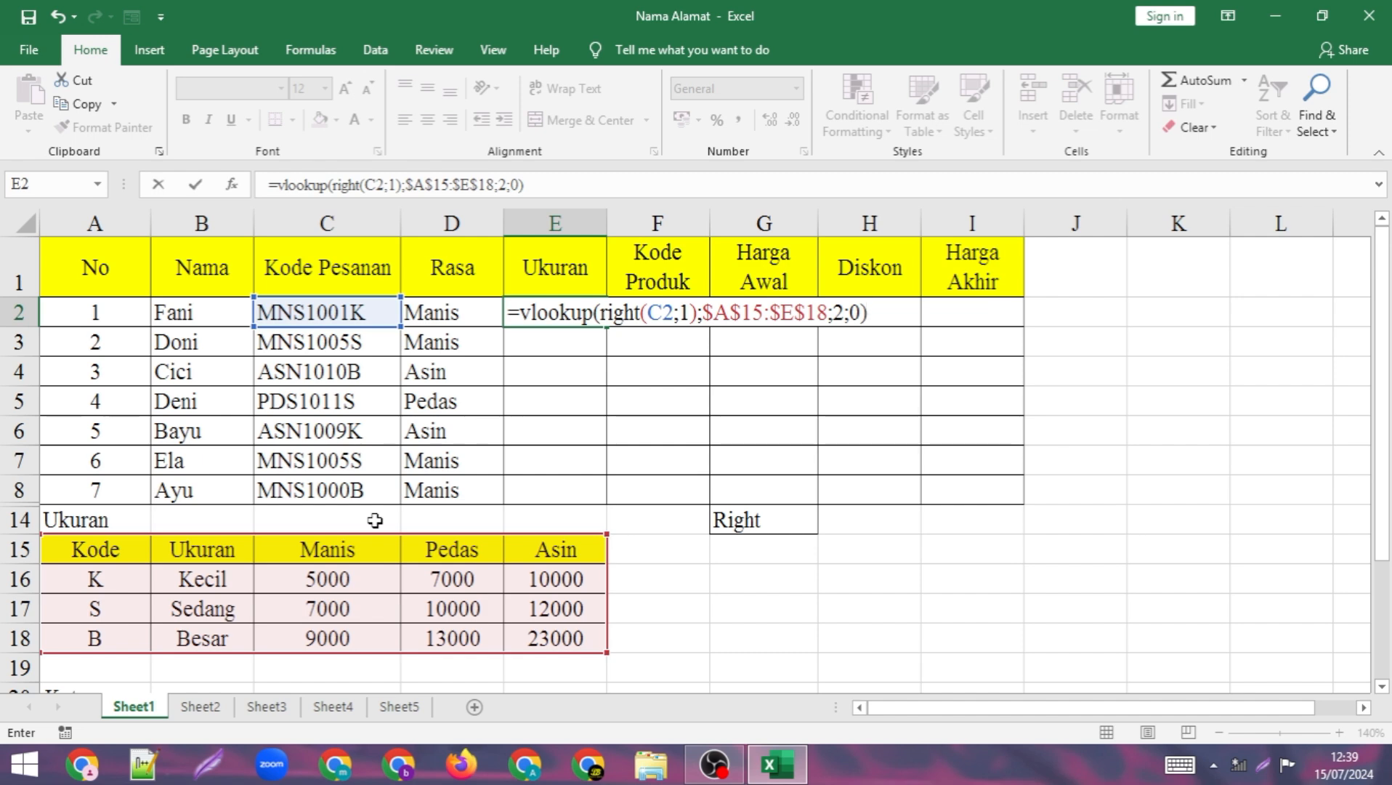
{"action": "key", "text": "Return"}
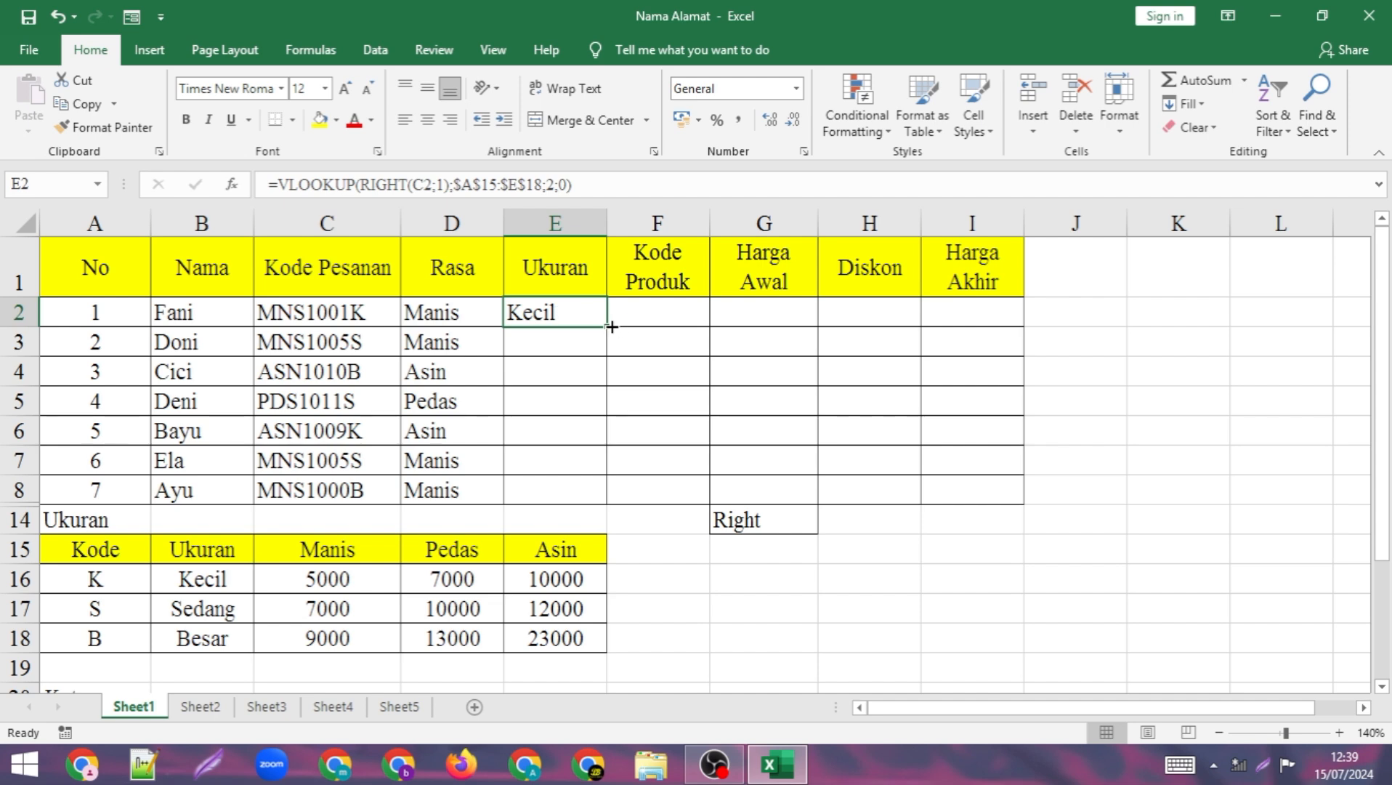
{"action": "double_click", "coordinate": [611, 327]}
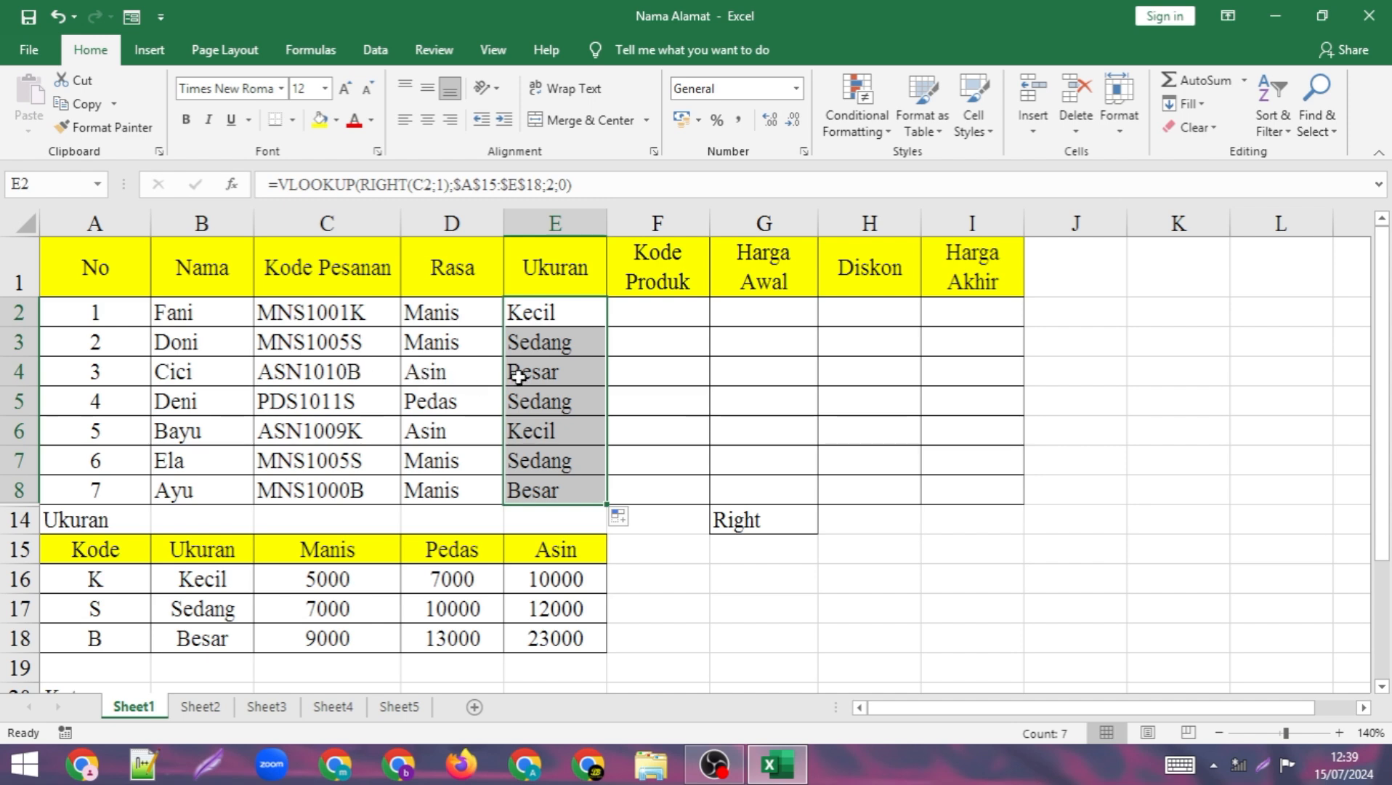
- Check the Keterangan note on K Produk and enter =MID(C2;4;4) in F2 under Kode Produk
{"action": "left_click", "coordinate": [663, 319]}
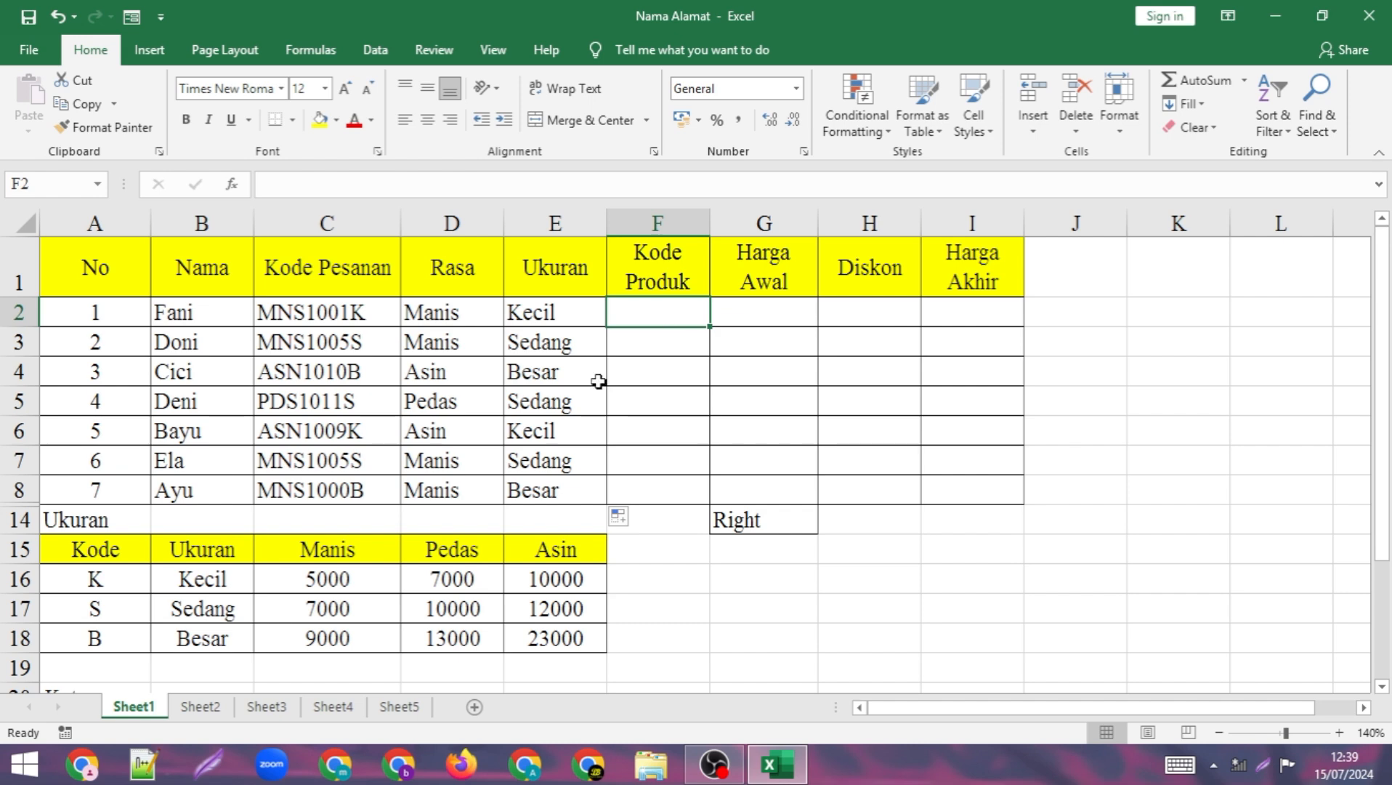
{"action": "scroll", "coordinate": [460, 507], "scroll_direction": "down", "scroll_amount": 3}
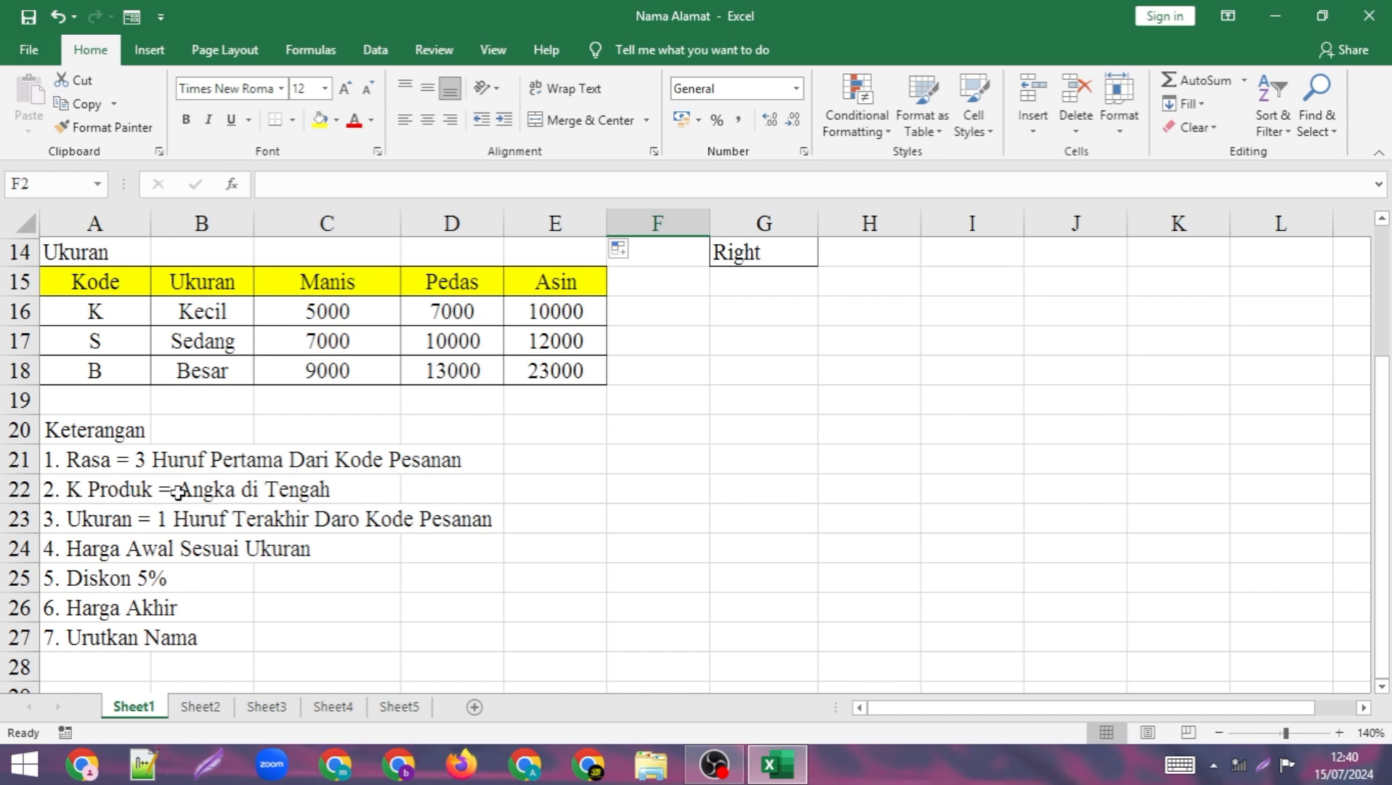
{"action": "scroll", "coordinate": [187, 495], "scroll_direction": "up", "scroll_amount": 3}
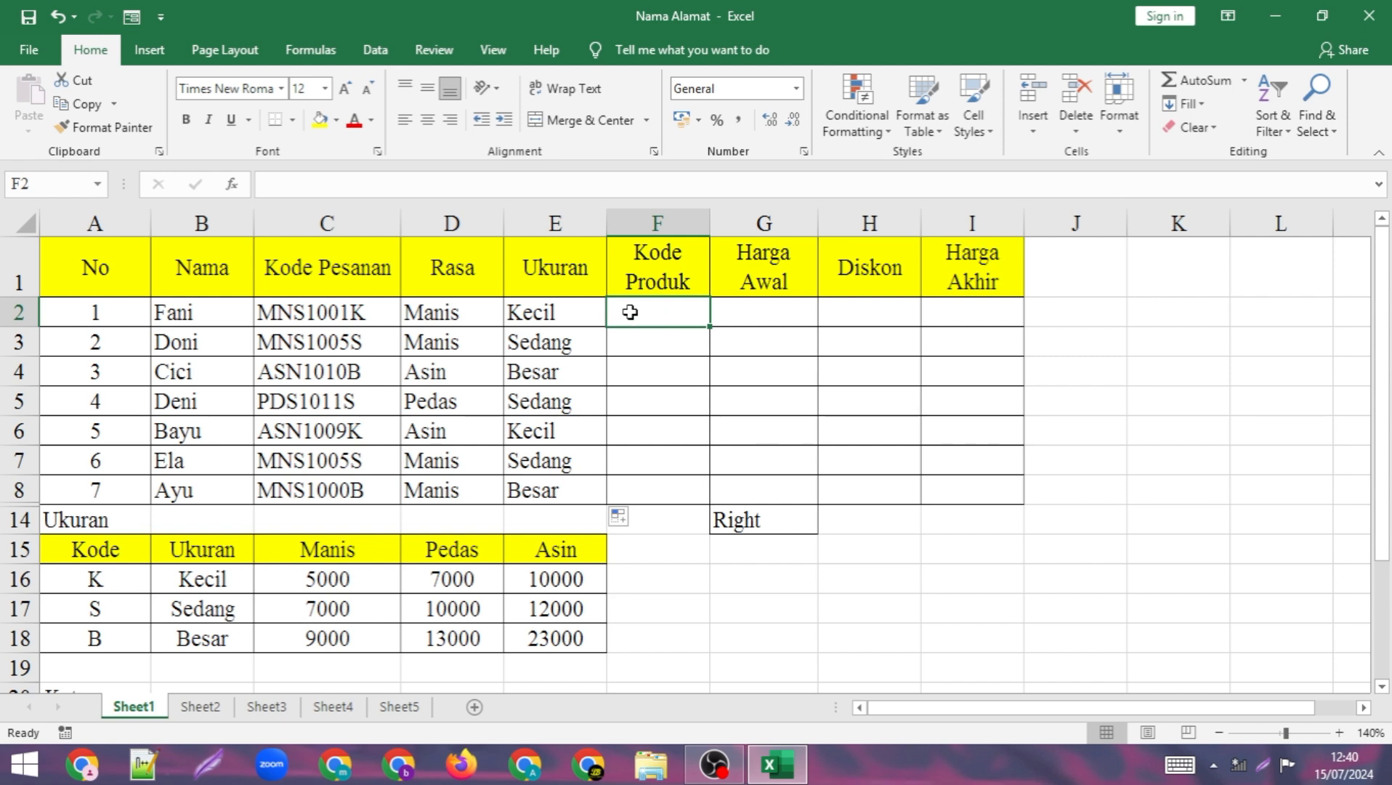
{"action": "type", "text": "="}
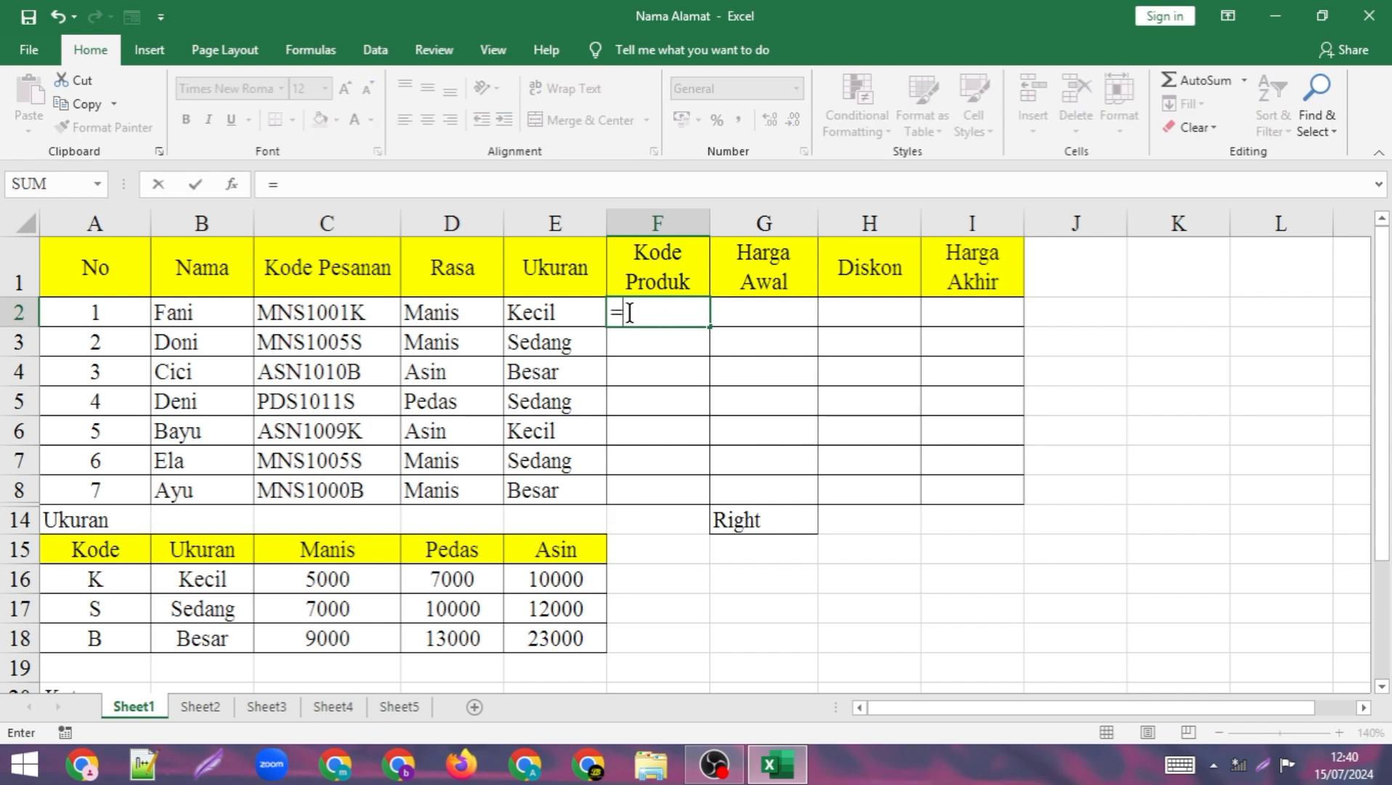
{"action": "type", "text": "mid"}
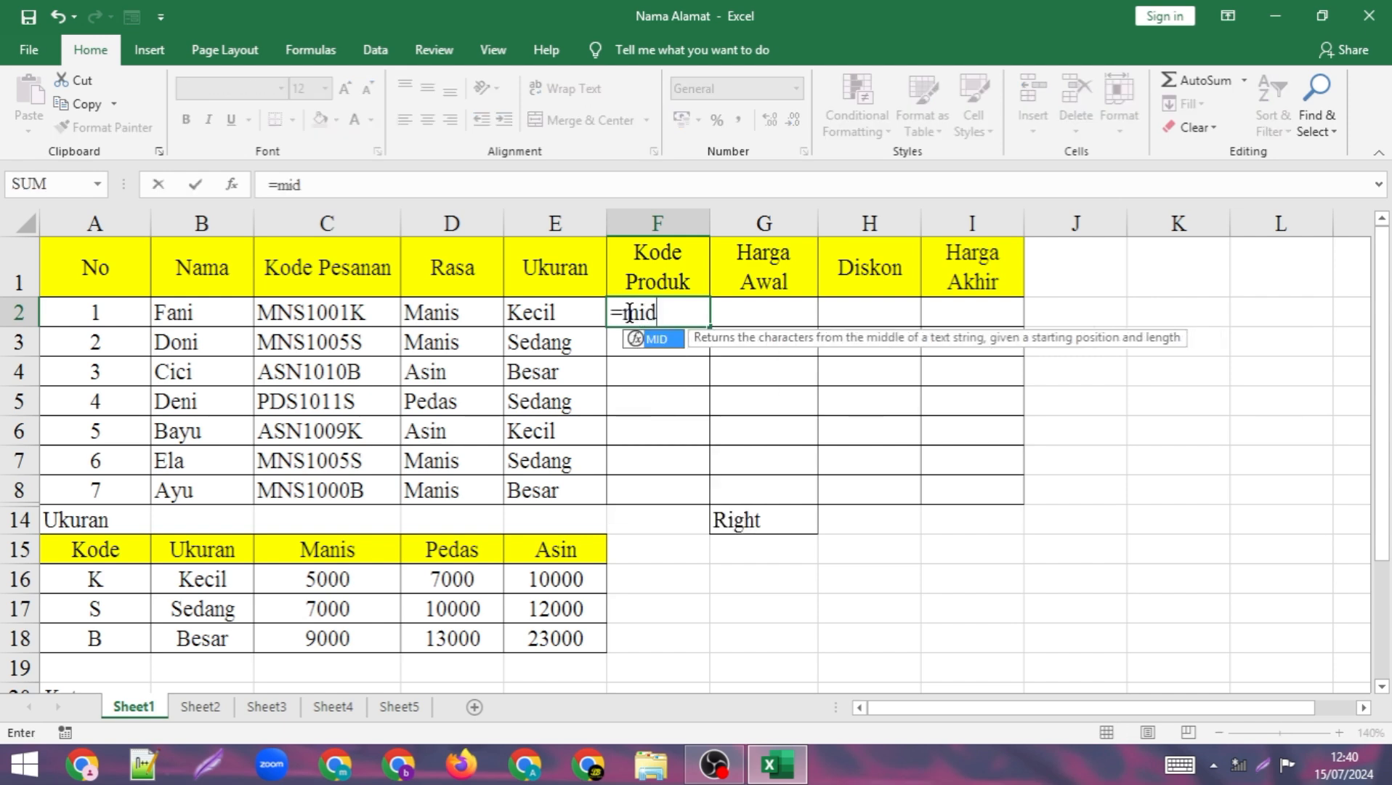
{"action": "type", "text": "("}
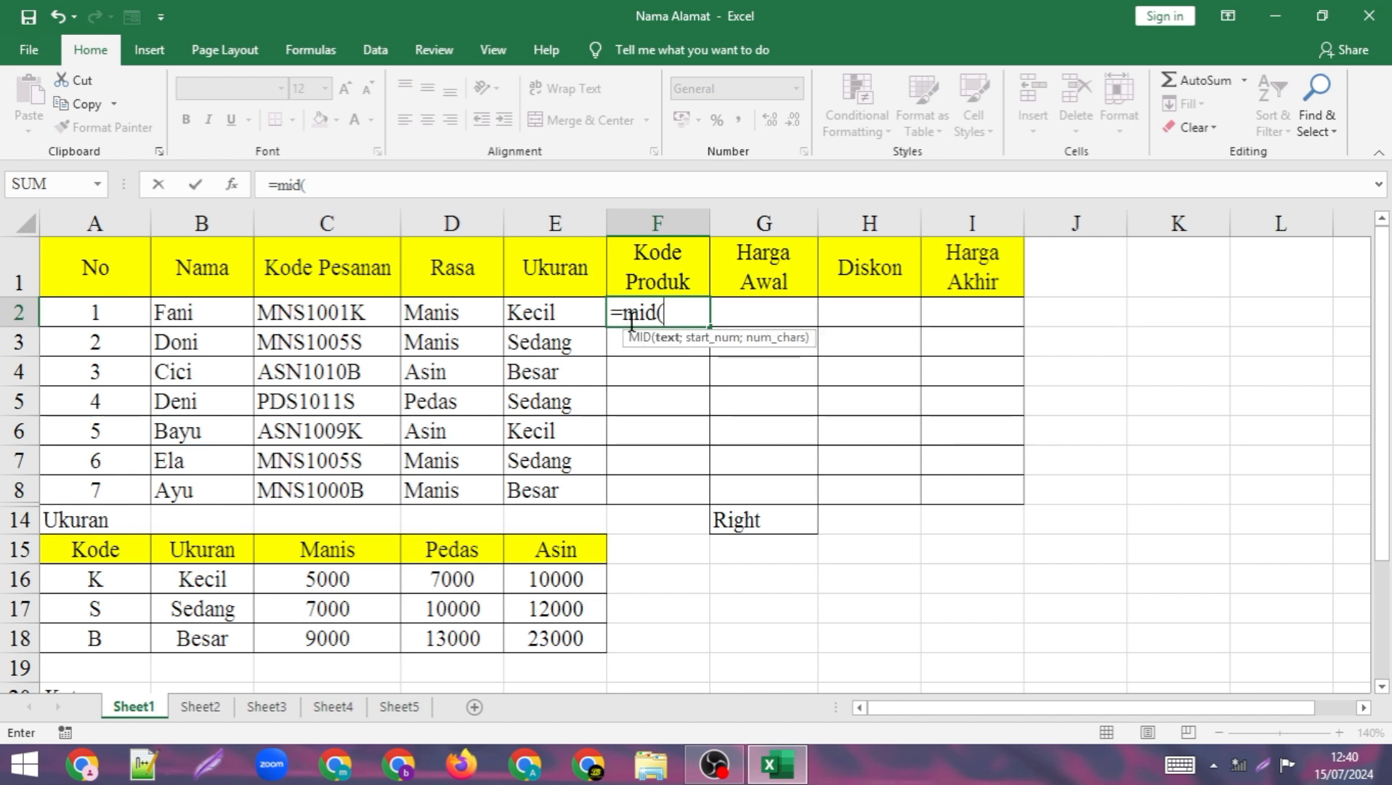
{"action": "left_click", "coordinate": [329, 312]}
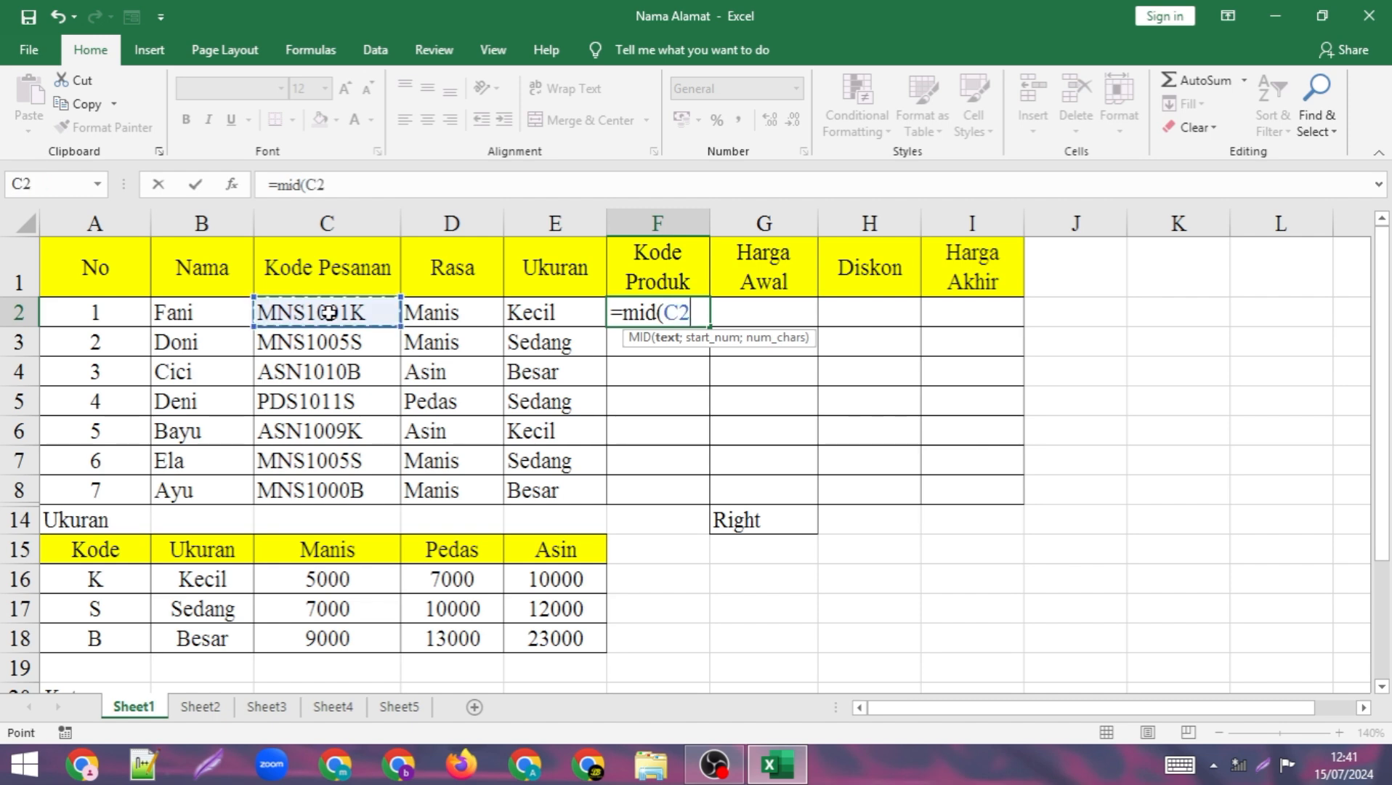
{"action": "type", "text": ";"}
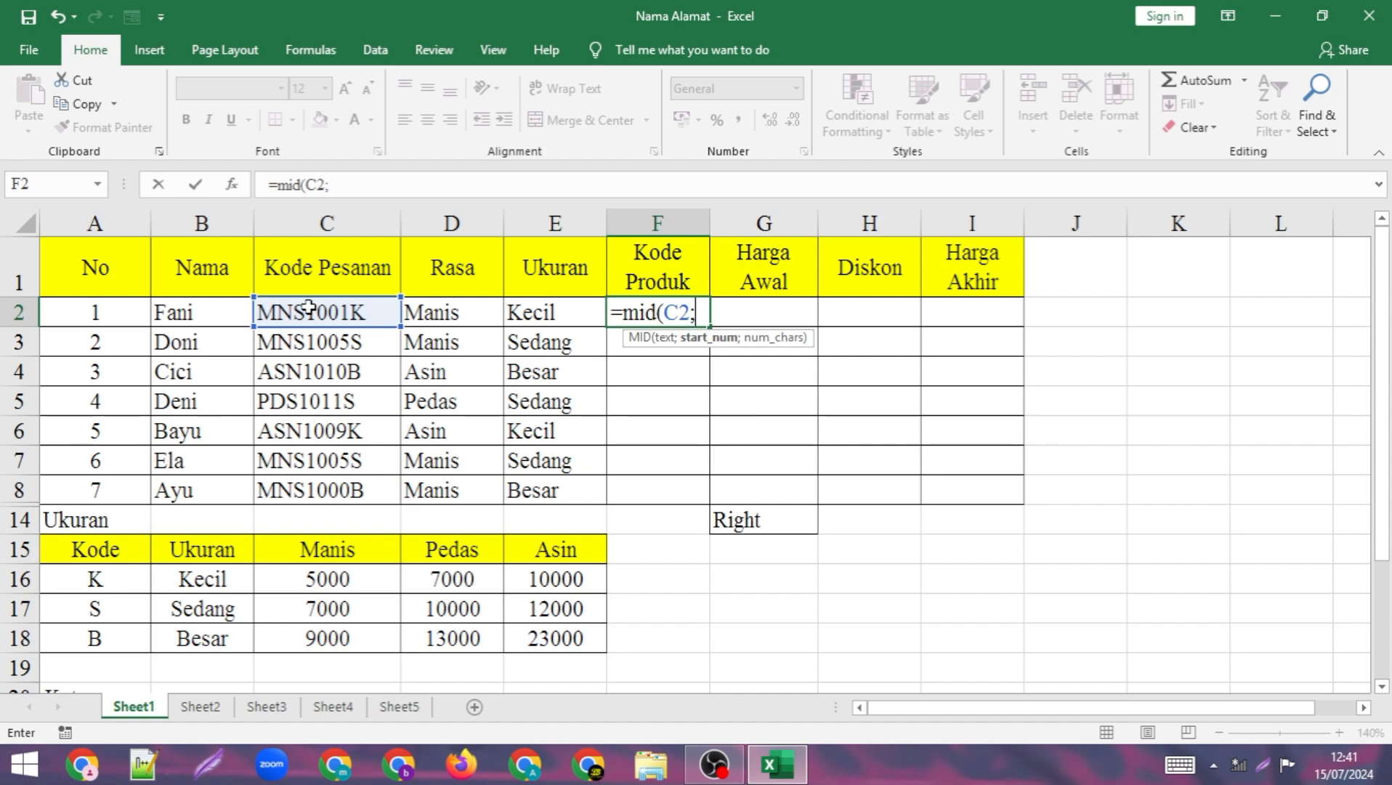
{"action": "type", "text": "4;"}
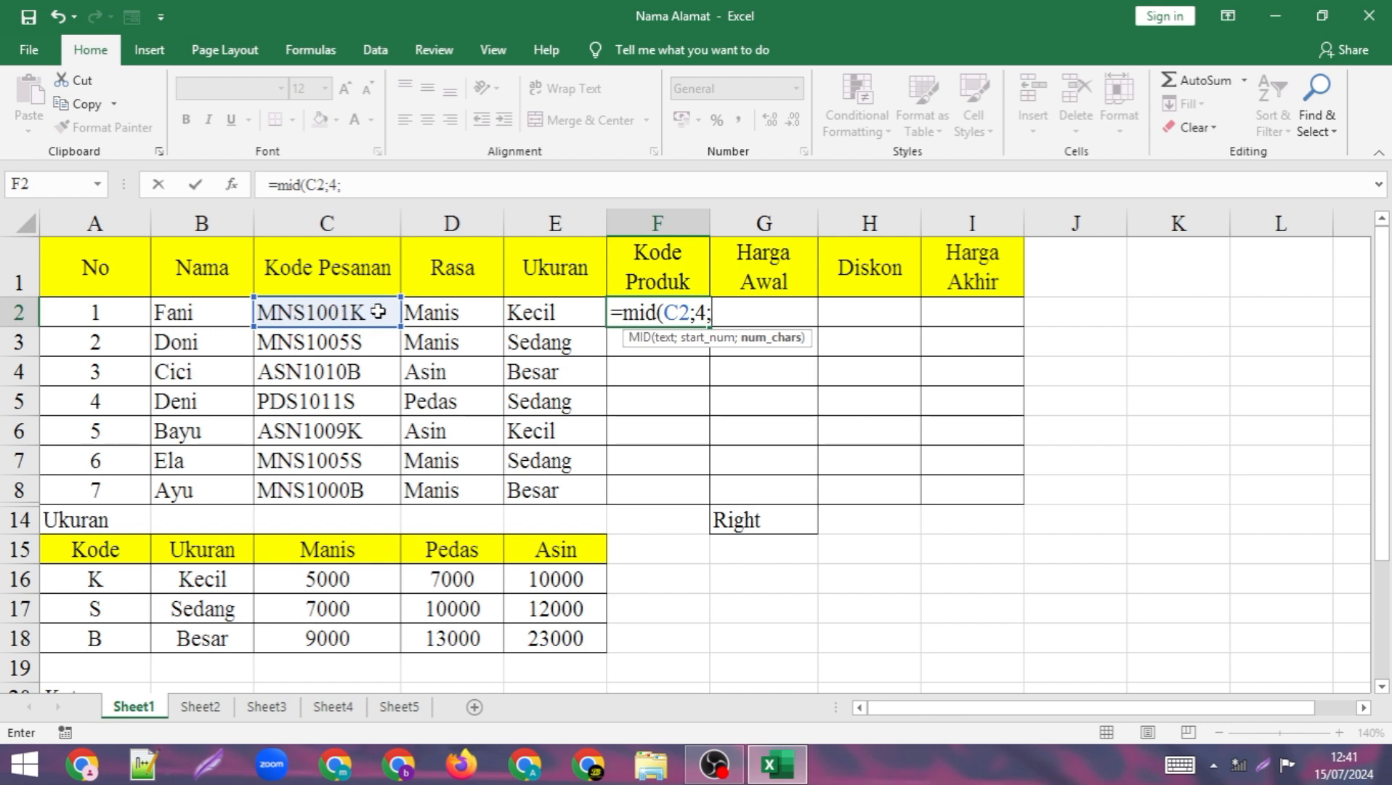
{"action": "type", "text": "4)"}
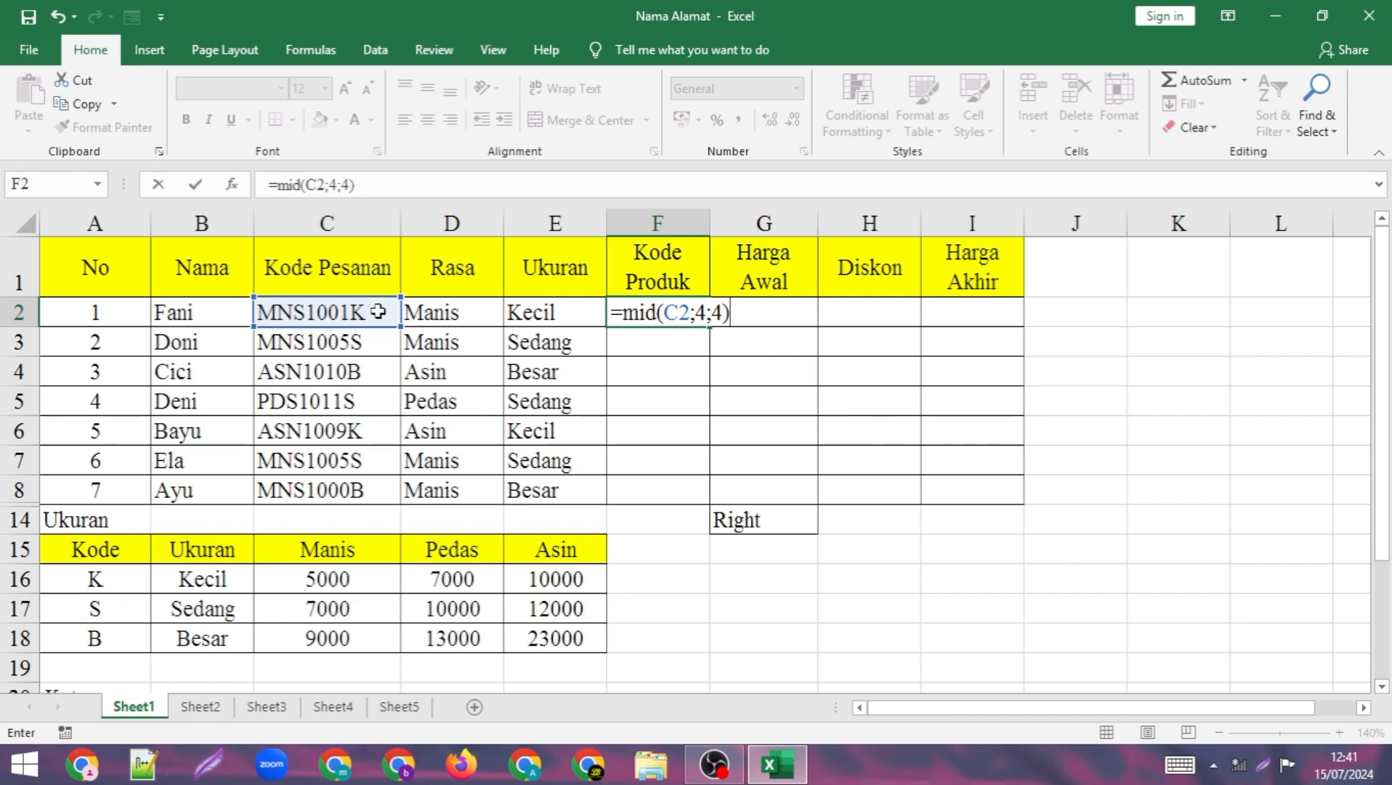
{"action": "key", "text": "Return"}
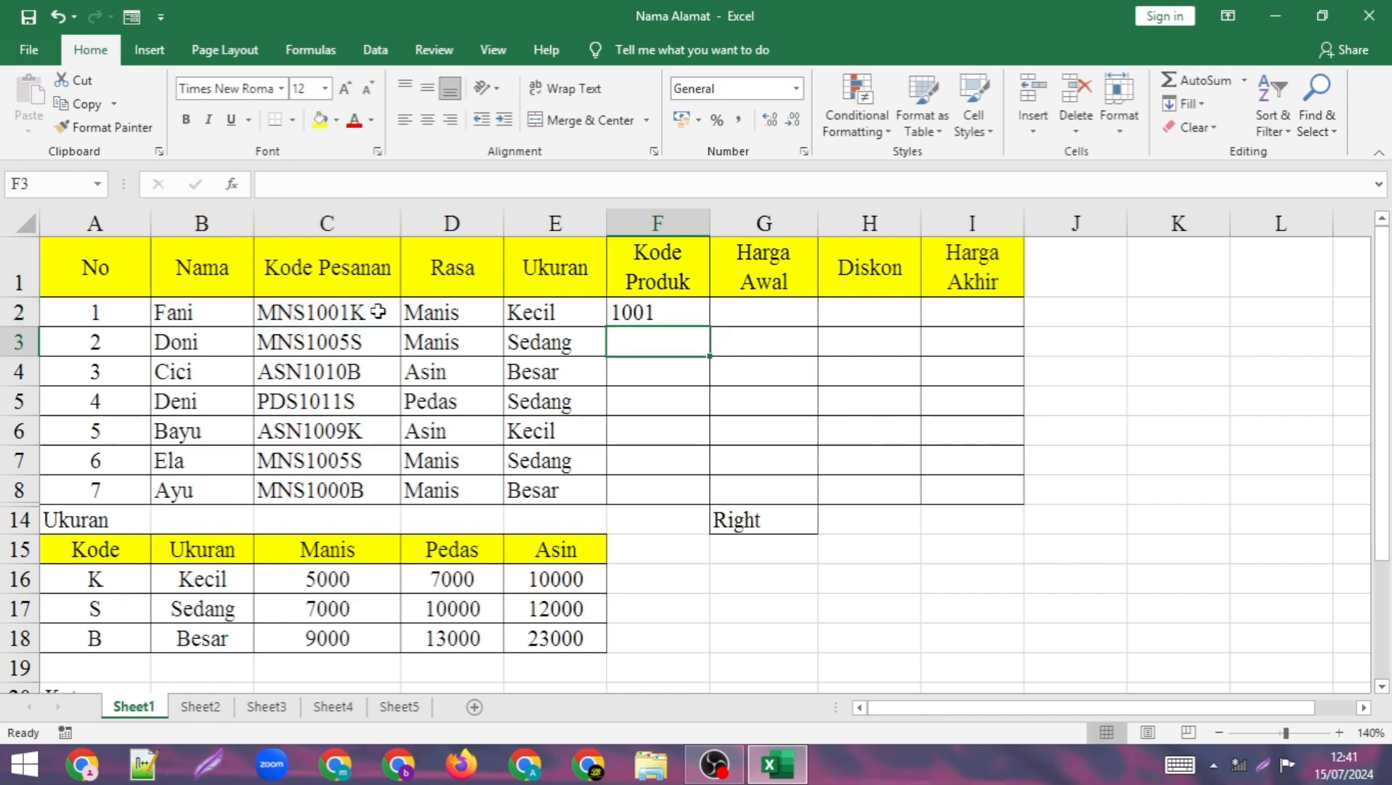
{"action": "left_click", "coordinate": [682, 305]}
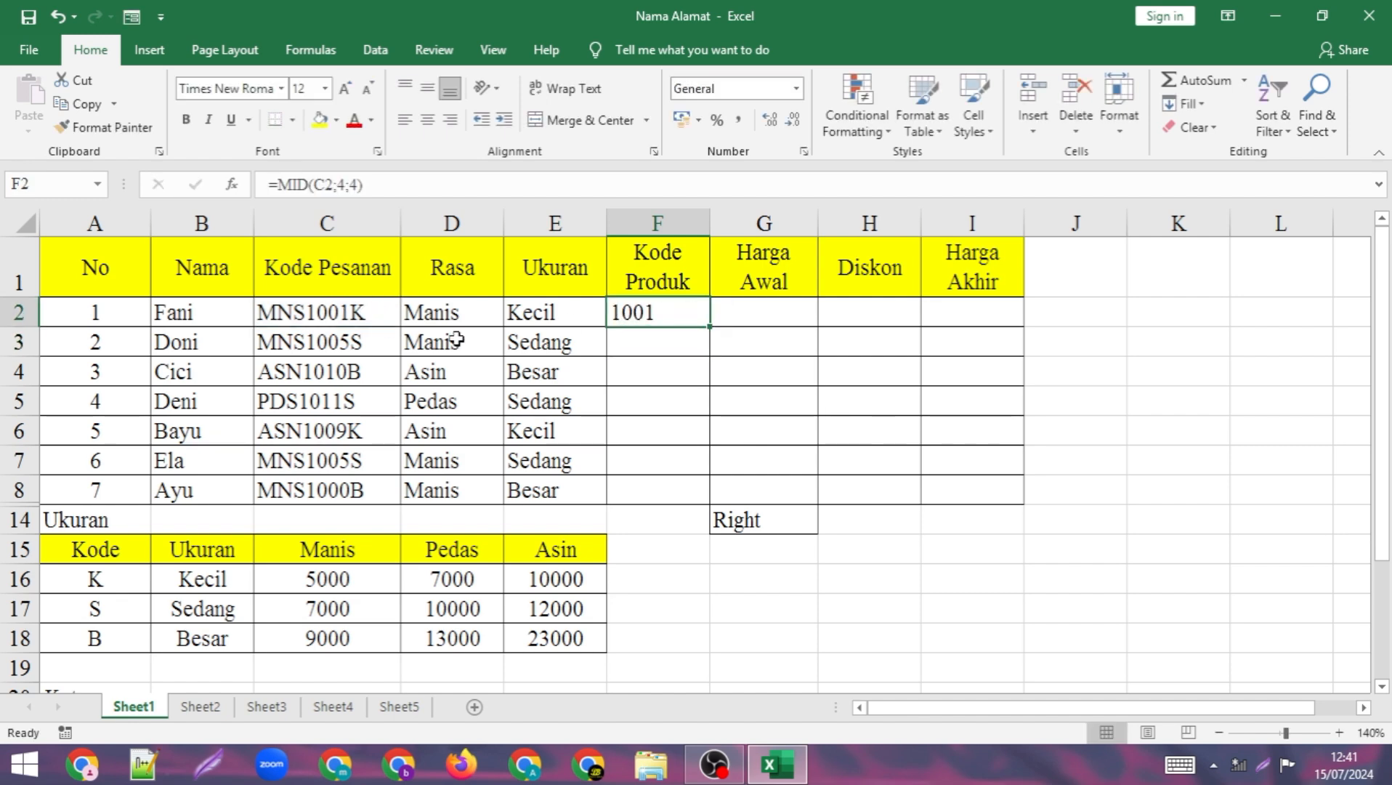
- Fill the Kode Produk formula from F2 down to F8 and check the Keterangan note on Harga Awal
{"action": "left_click_drag", "start_coordinate": [709, 326], "coordinate": [706, 495]}
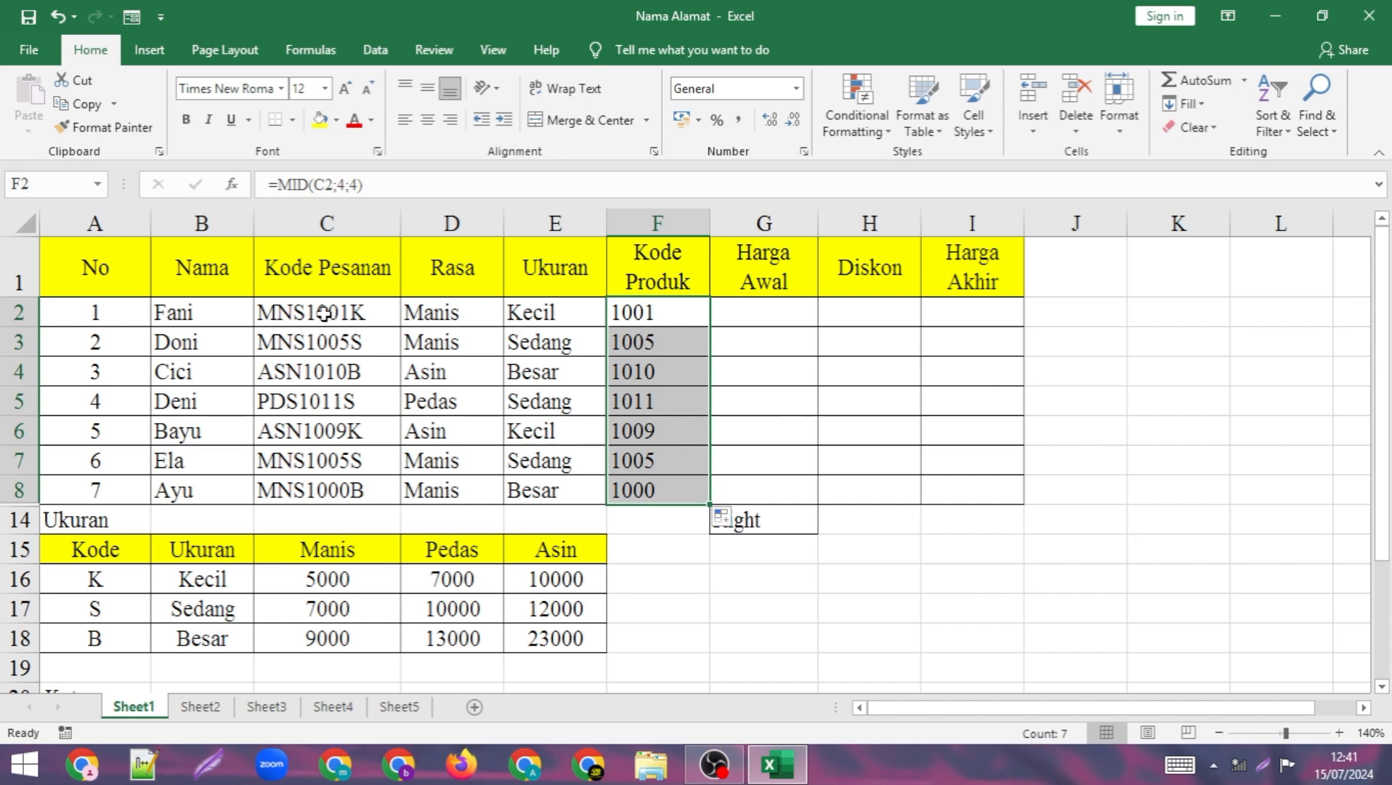
{"action": "left_click", "coordinate": [666, 393]}
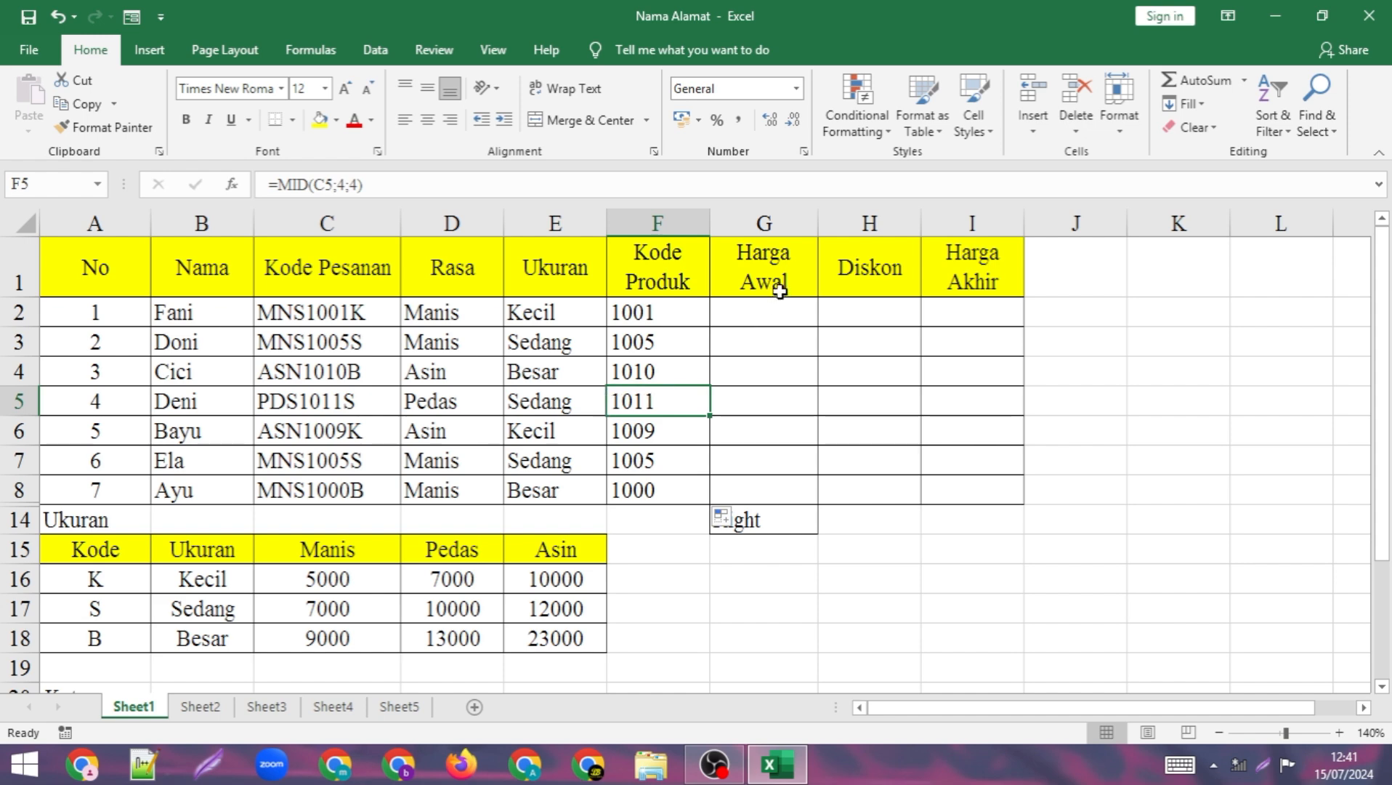
{"action": "scroll", "coordinate": [790, 259], "scroll_direction": "down", "scroll_amount": 2}
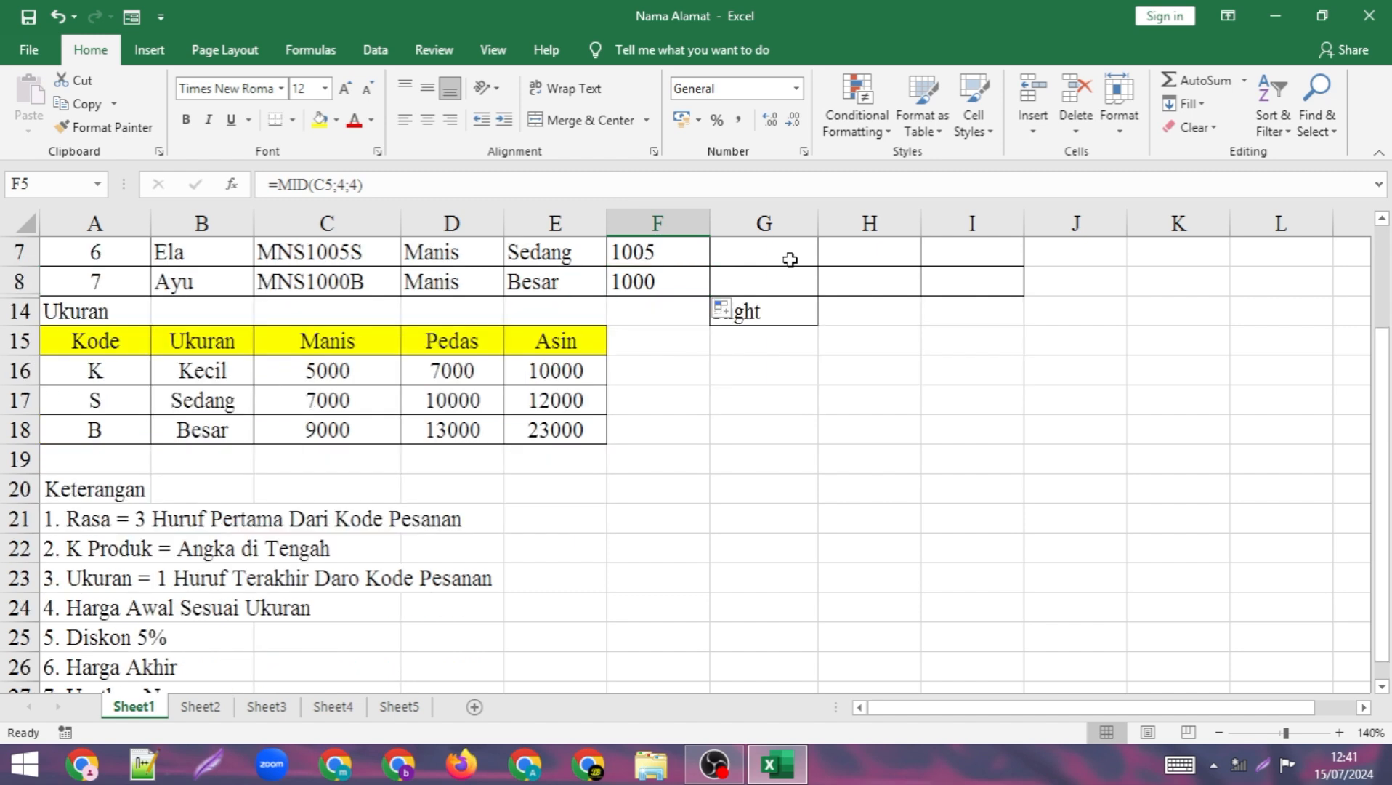
{"action": "scroll", "coordinate": [429, 500], "scroll_direction": "down", "scroll_amount": 2}
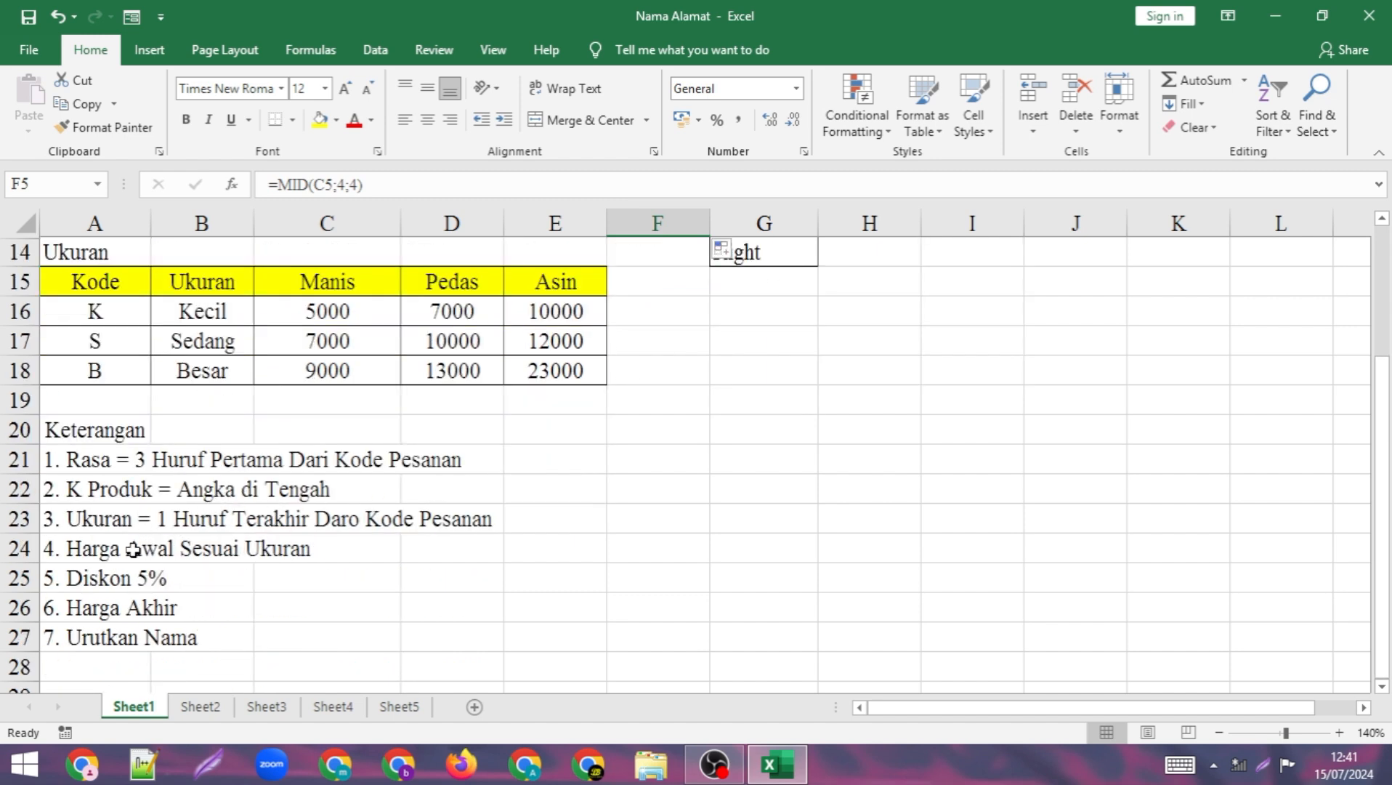
{"action": "scroll", "coordinate": [255, 538], "scroll_direction": "up", "scroll_amount": 3}
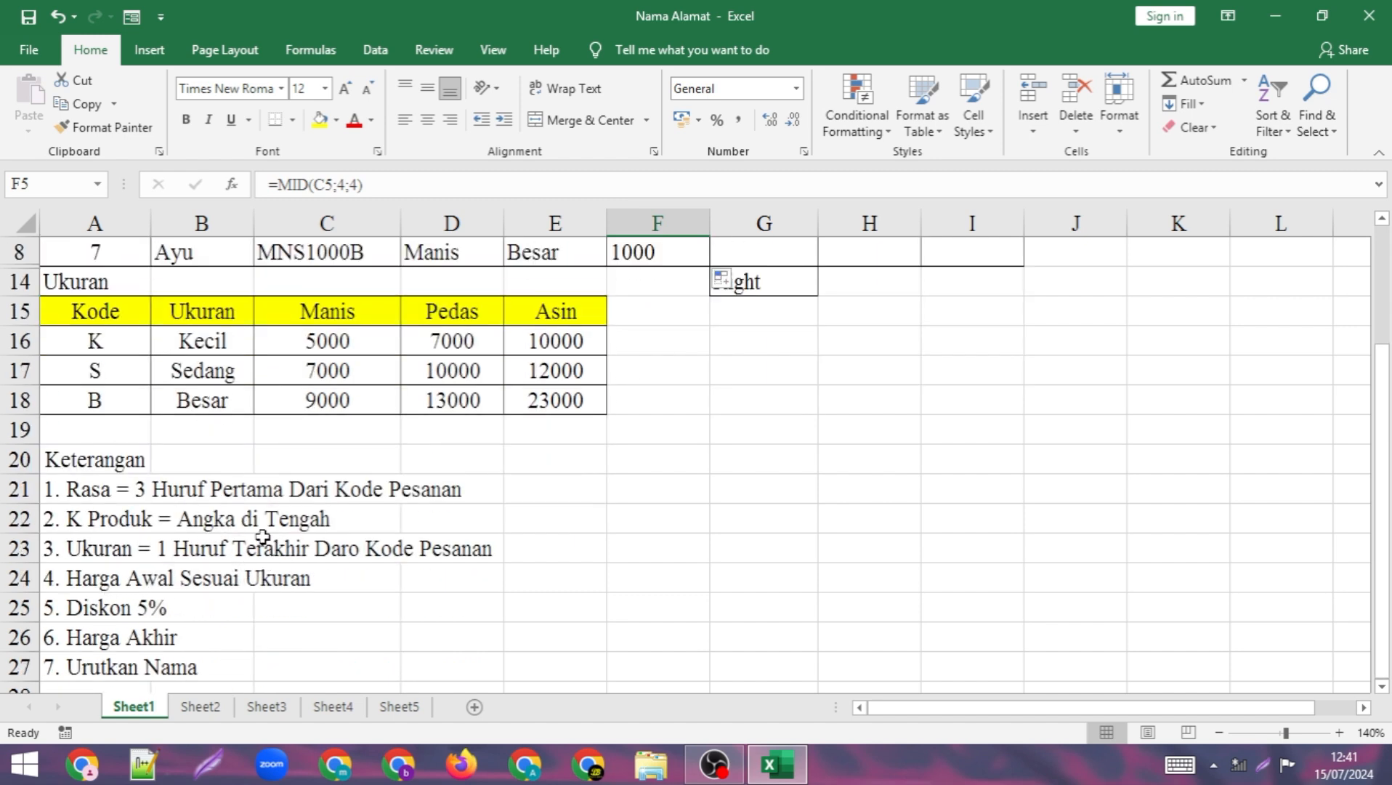
{"action": "scroll", "coordinate": [414, 429], "scroll_direction": "up", "scroll_amount": 2}
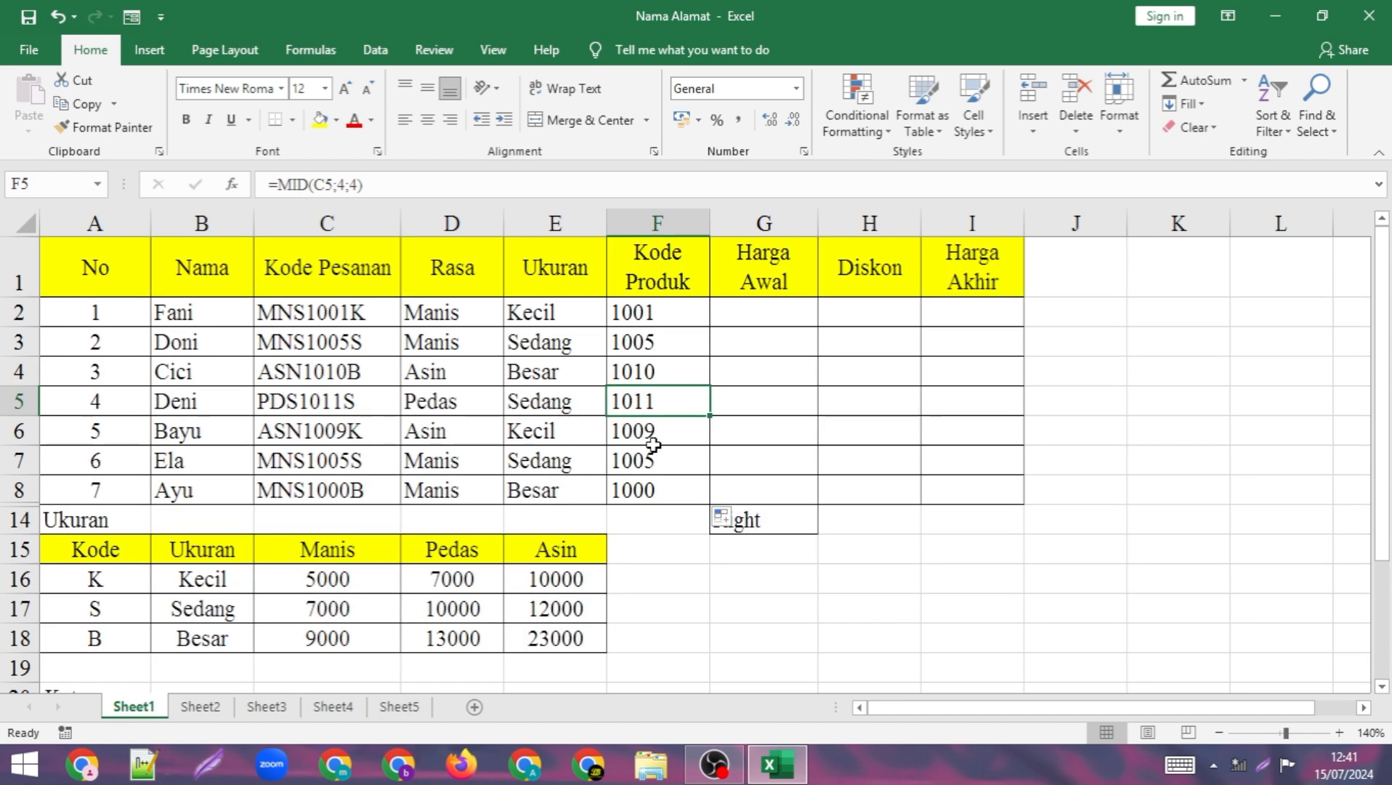
- Start a VLOOKUP formula in G2 under Harga Awal with lookup value E2 and the absolute table array $B$15:$E$18
{"action": "left_click", "coordinate": [767, 321]}
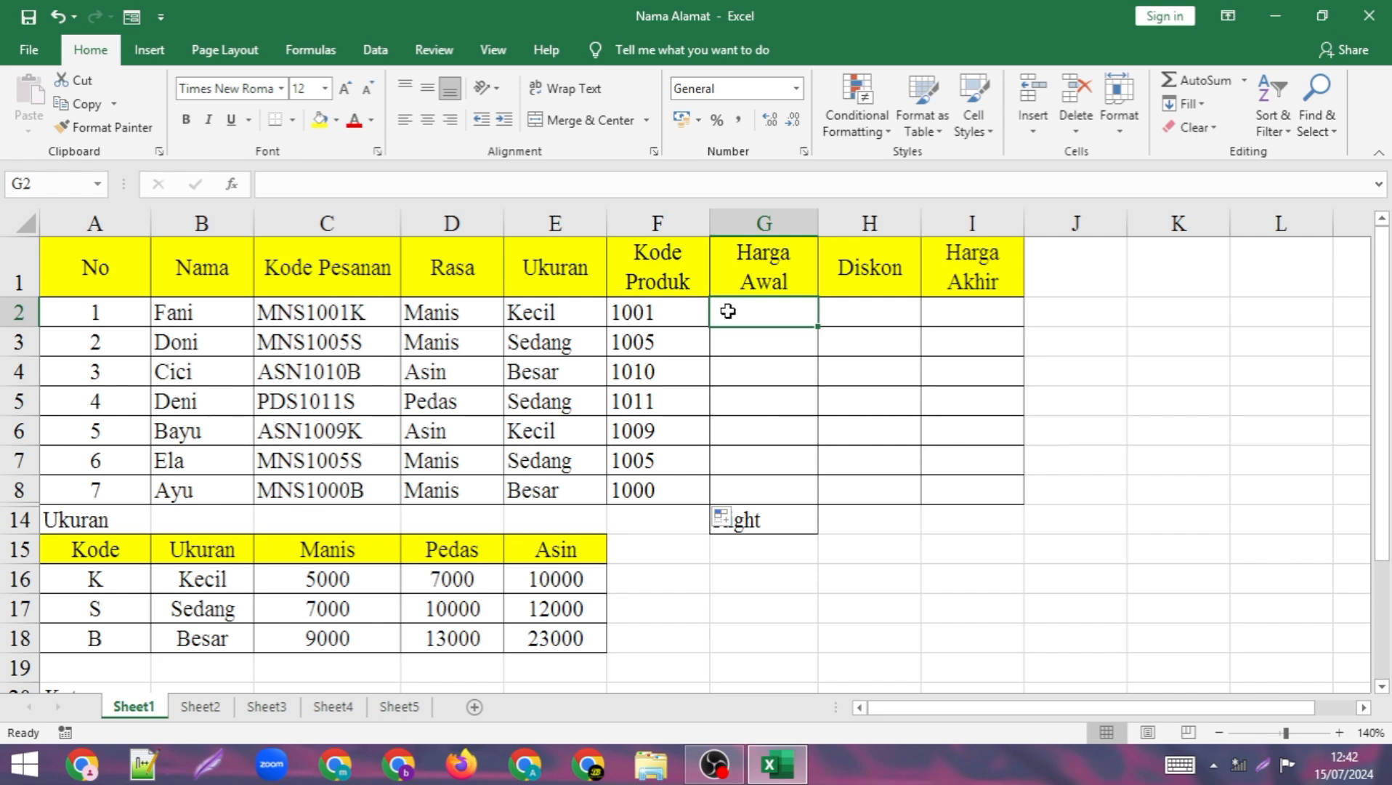
{"action": "type", "text": "="}
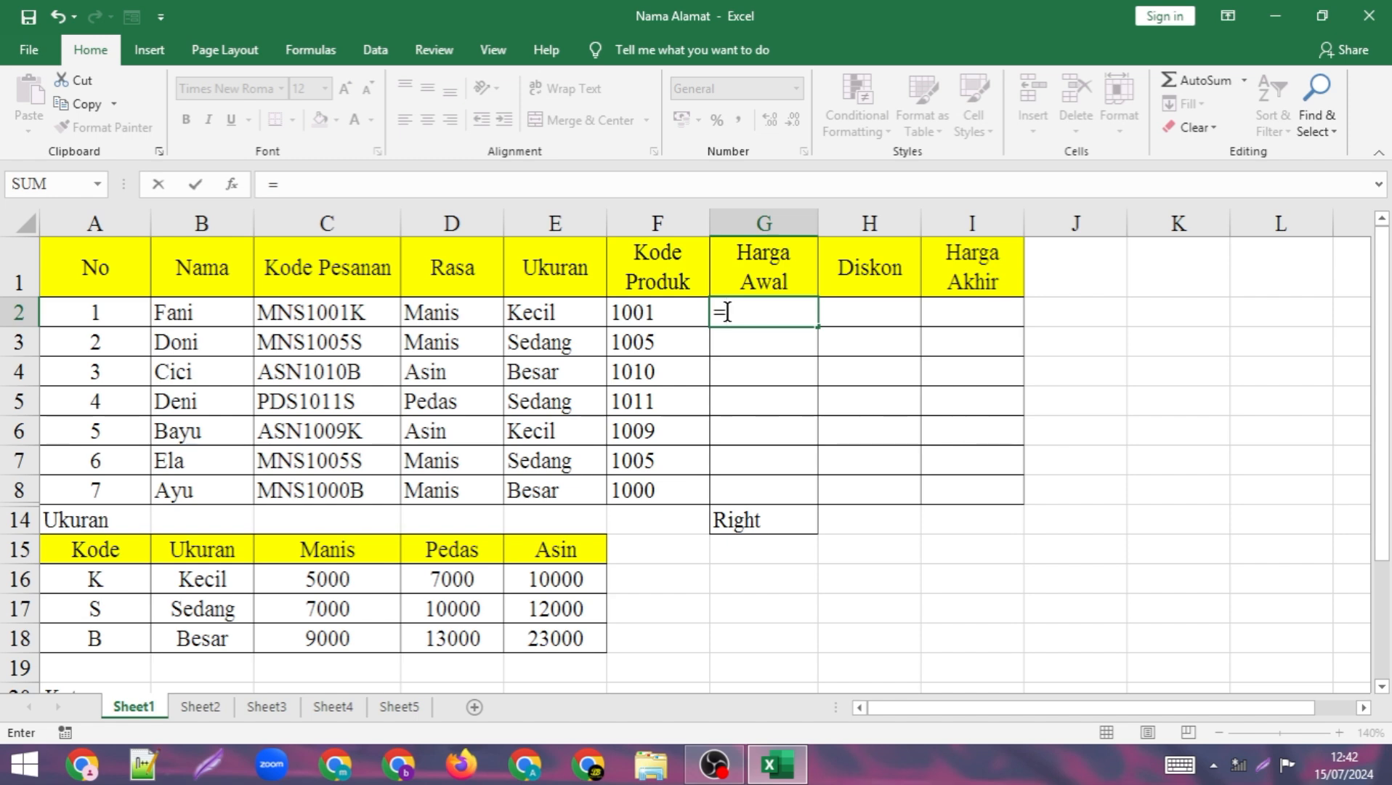
{"action": "type", "text": "vlook"}
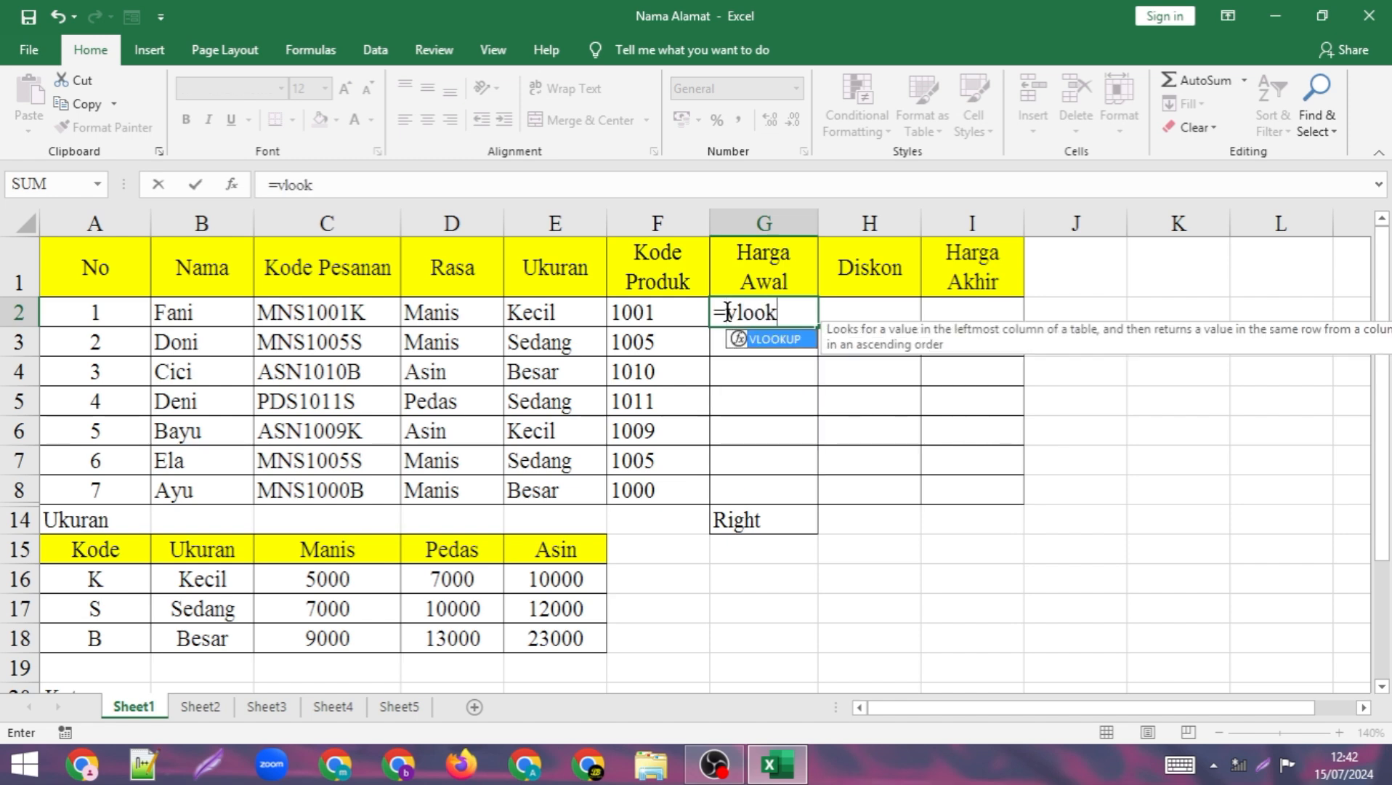
{"action": "type", "text": "up("}
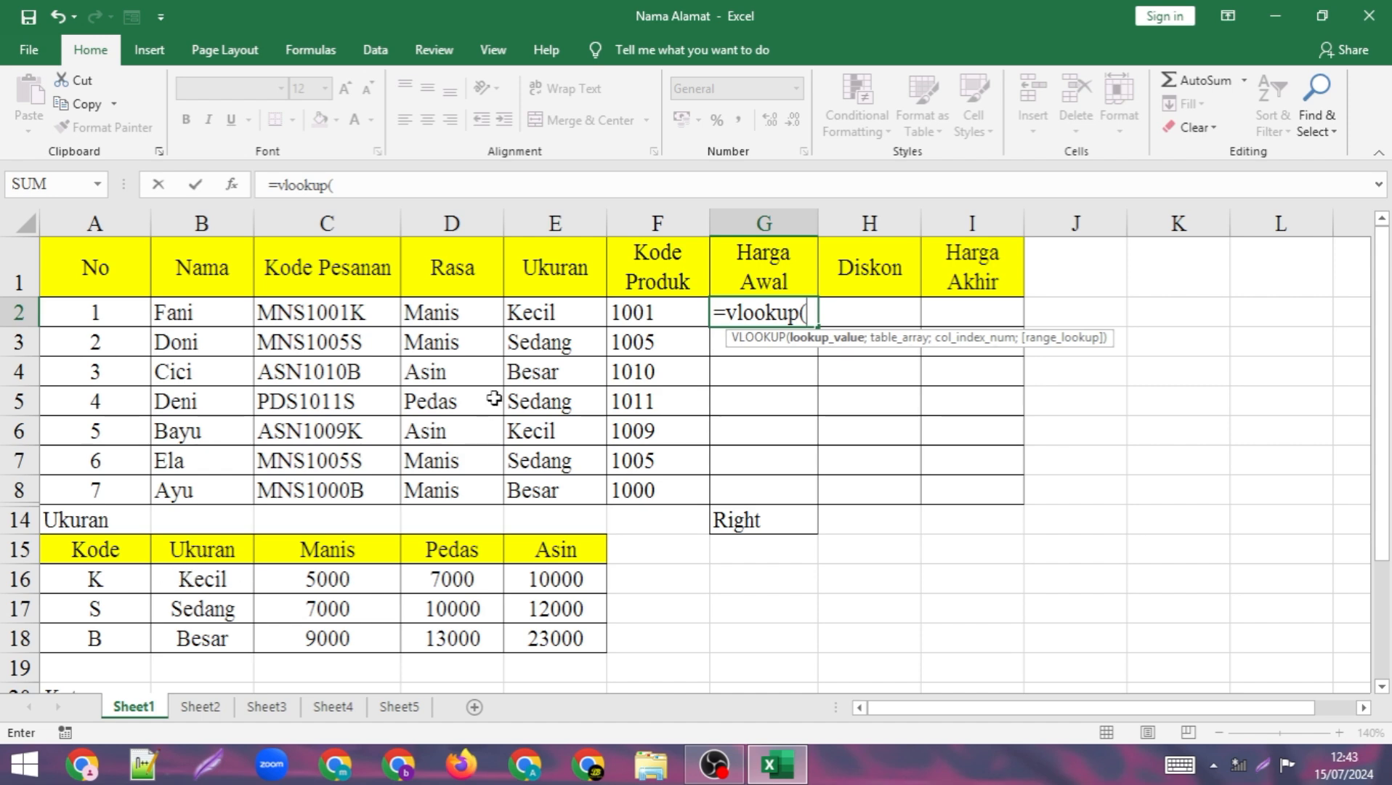
{"action": "left_click", "coordinate": [557, 312]}
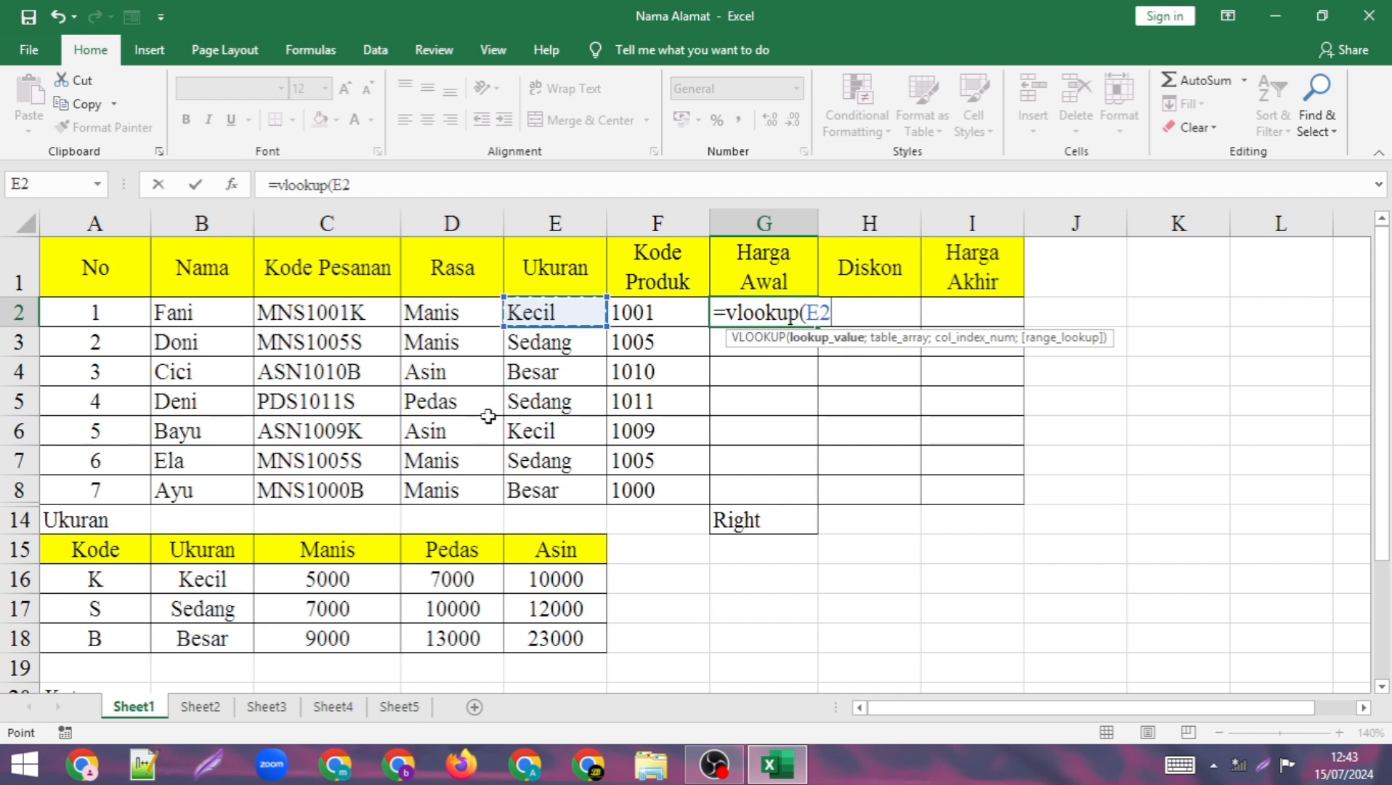
{"action": "type", "text": ";"}
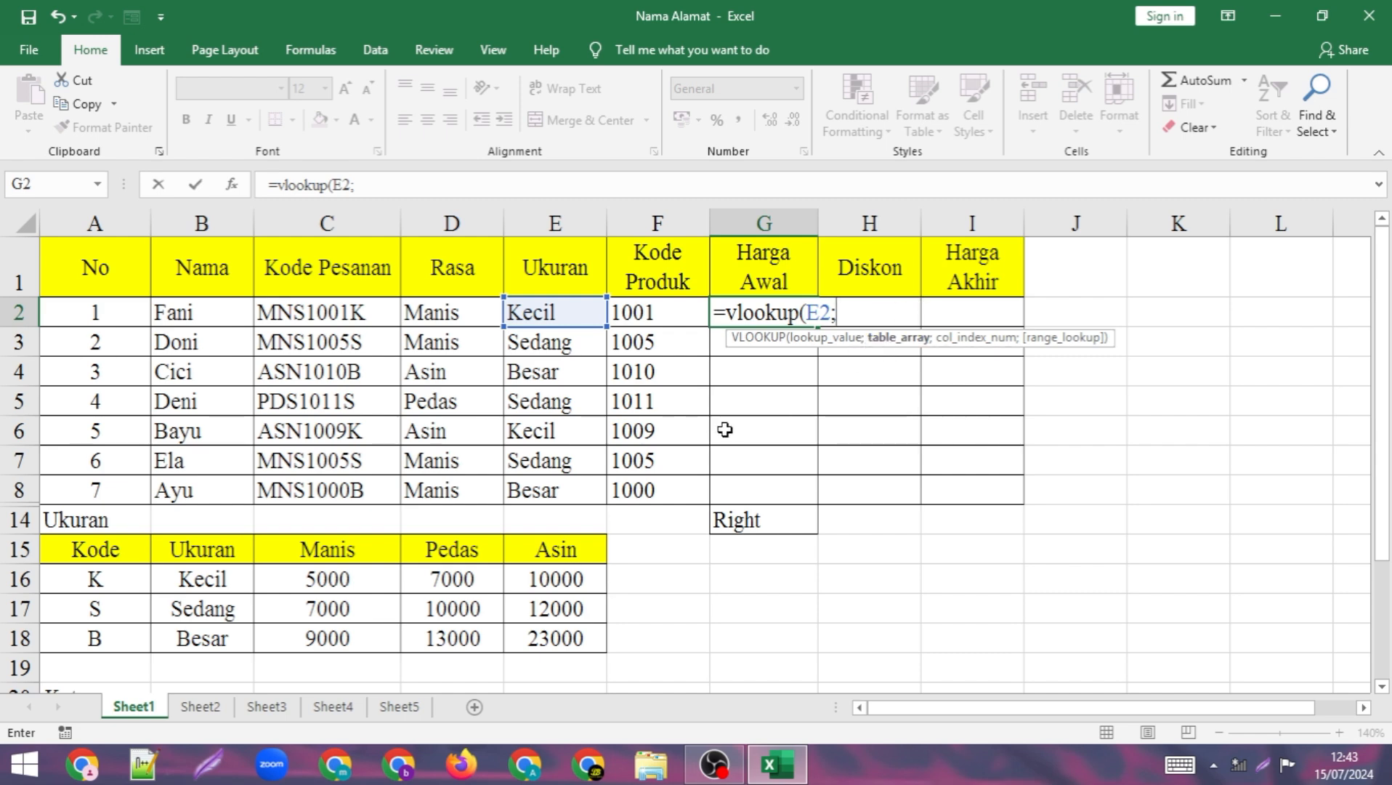
{"action": "left_click_drag", "start_coordinate": [191, 551], "coordinate": [554, 643]}
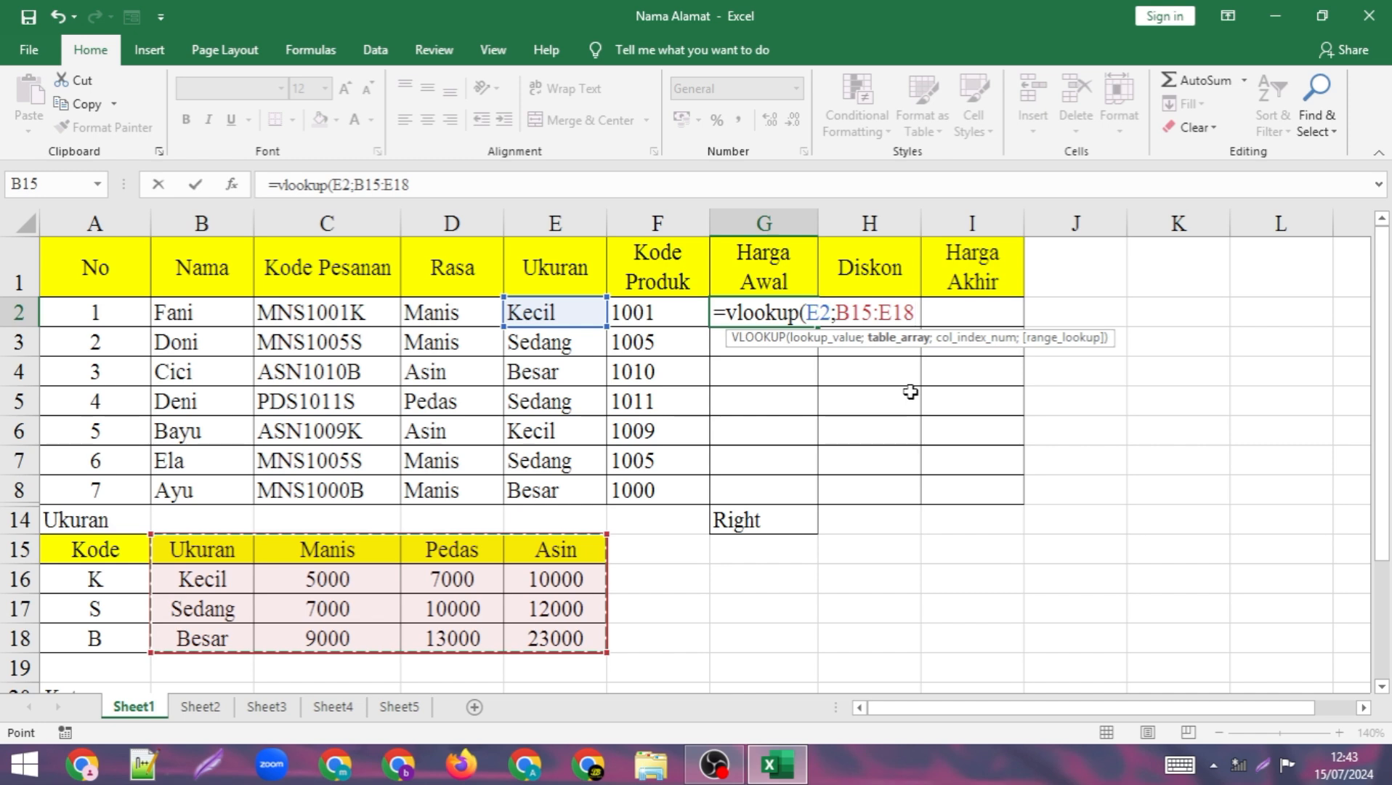
{"action": "key", "text": "F4"}
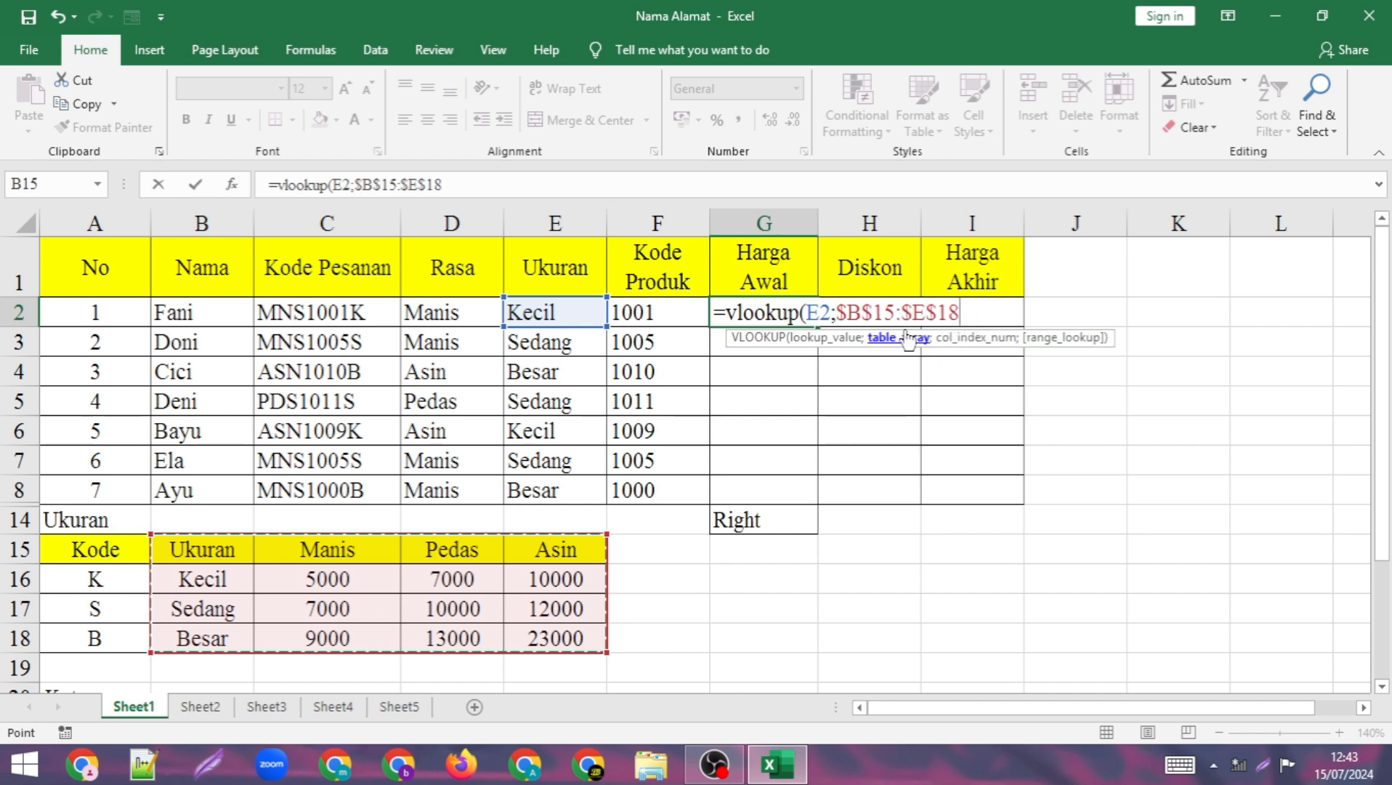
{"action": "type", "text": ";"}
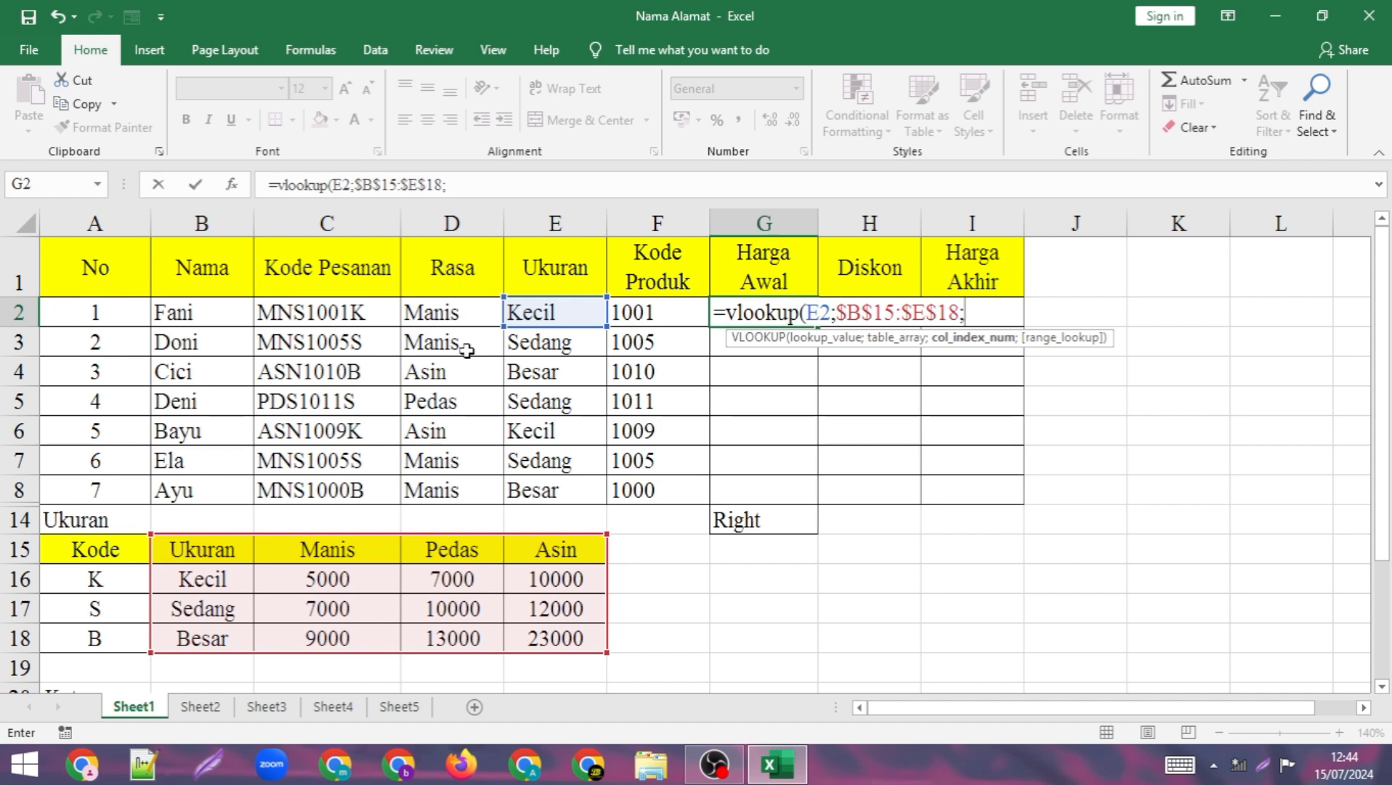
- Add an IF as the column index of the G2 VLOOKUP, returning 2 when D2="manis"
{"action": "type", "text": "if"}
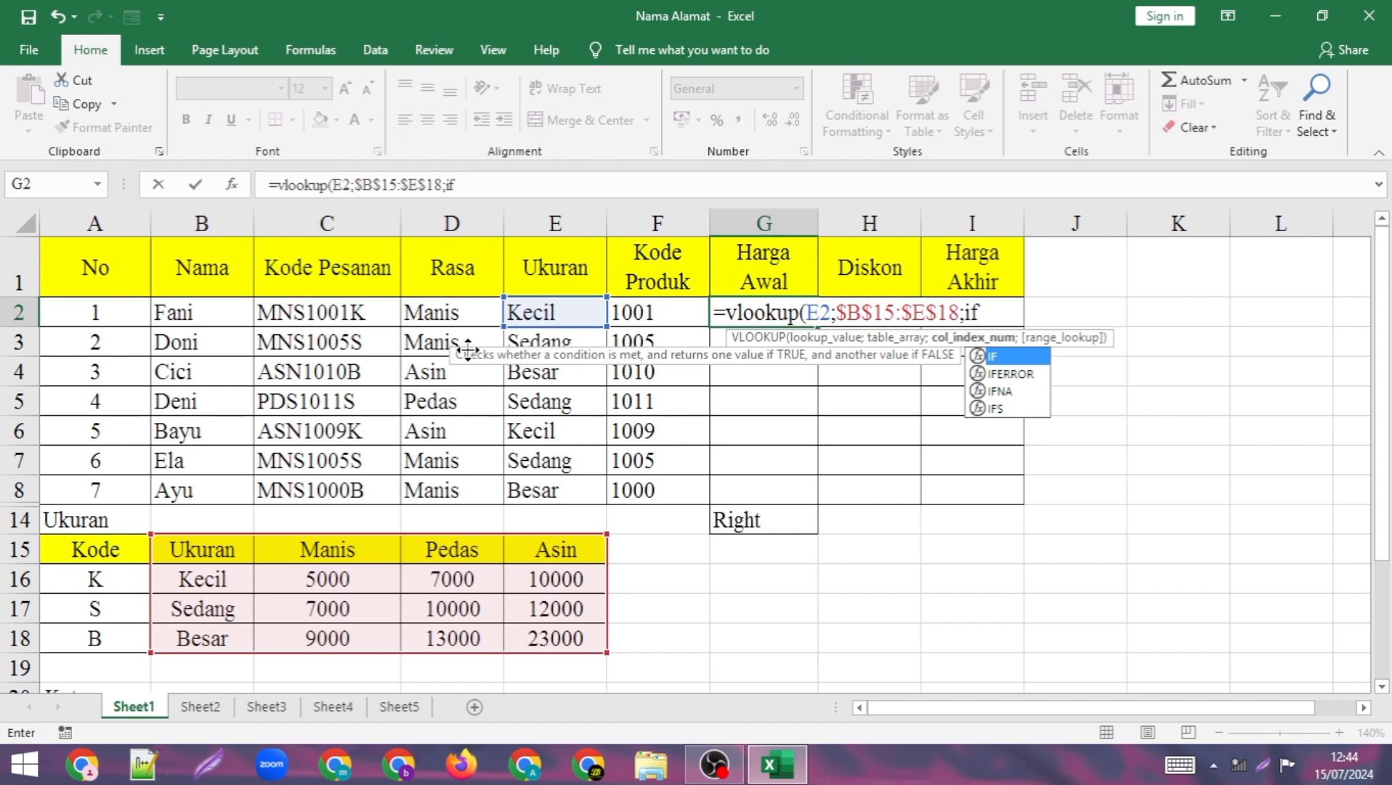
{"action": "type", "text": "("}
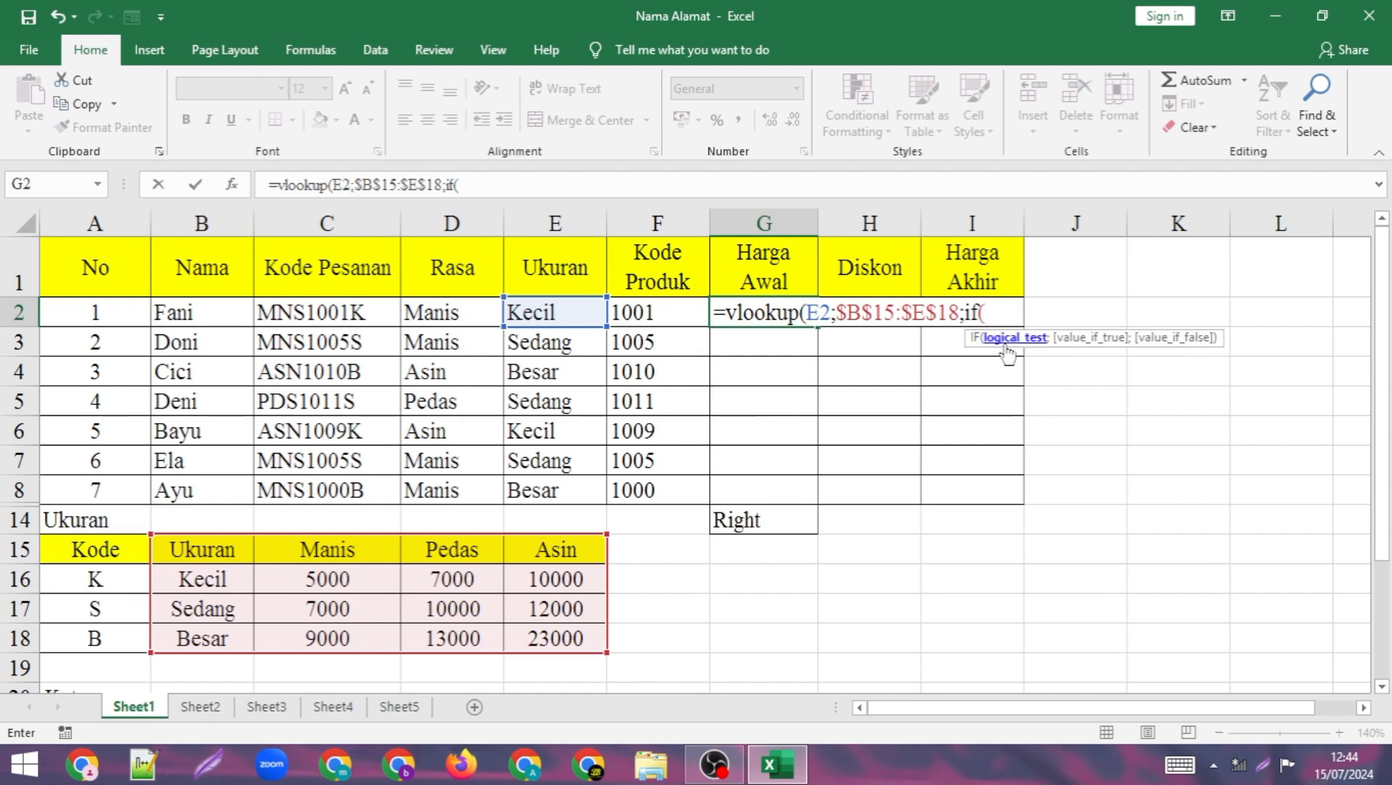
{"action": "left_click", "coordinate": [446, 315]}
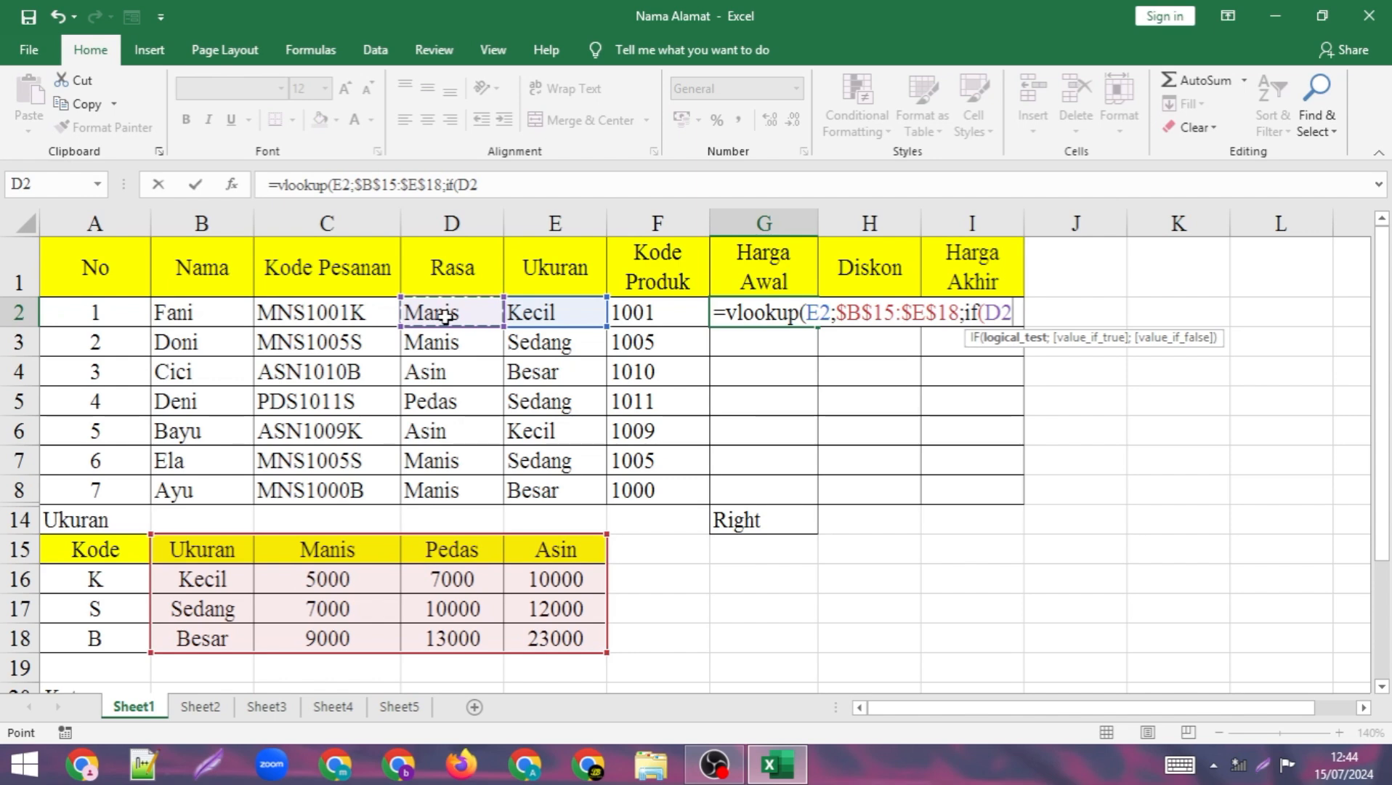
{"action": "type", "text": "=\""}
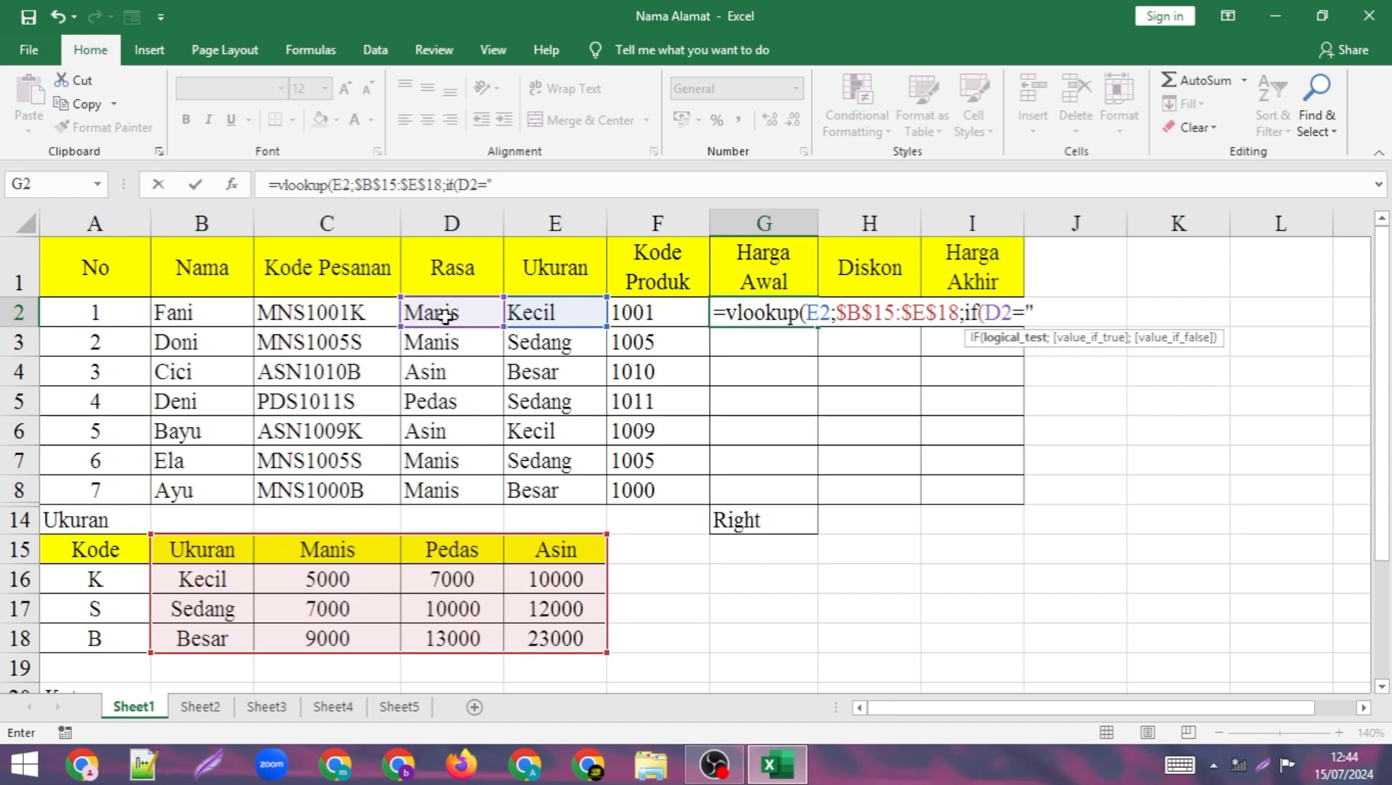
{"action": "type", "text": "manis"}
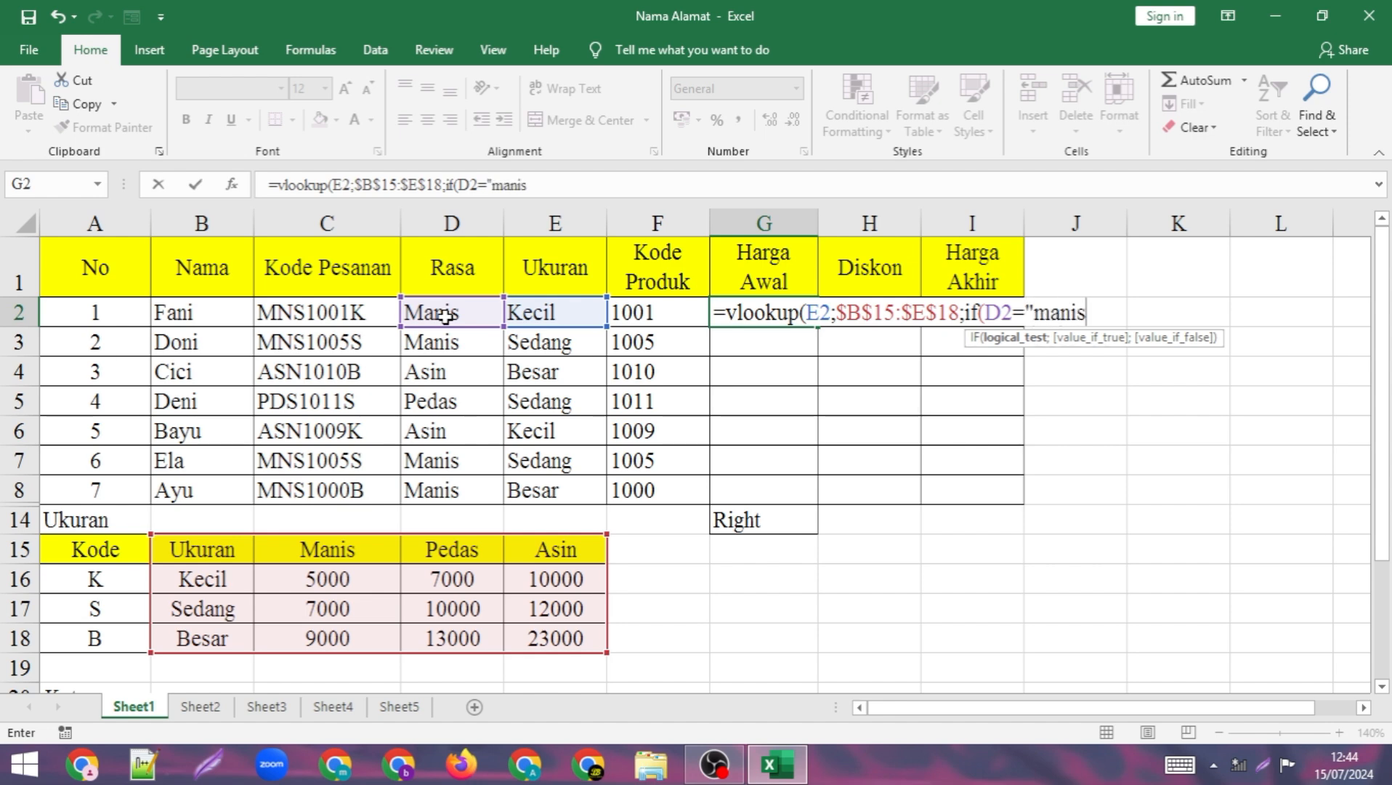
{"action": "type", "text": ";2"}
{"action": "left_click", "coordinate": [1085, 314]}
{"action": "type", "text": "\";2"}
{"action": "left_click", "coordinate": [1115, 312]}
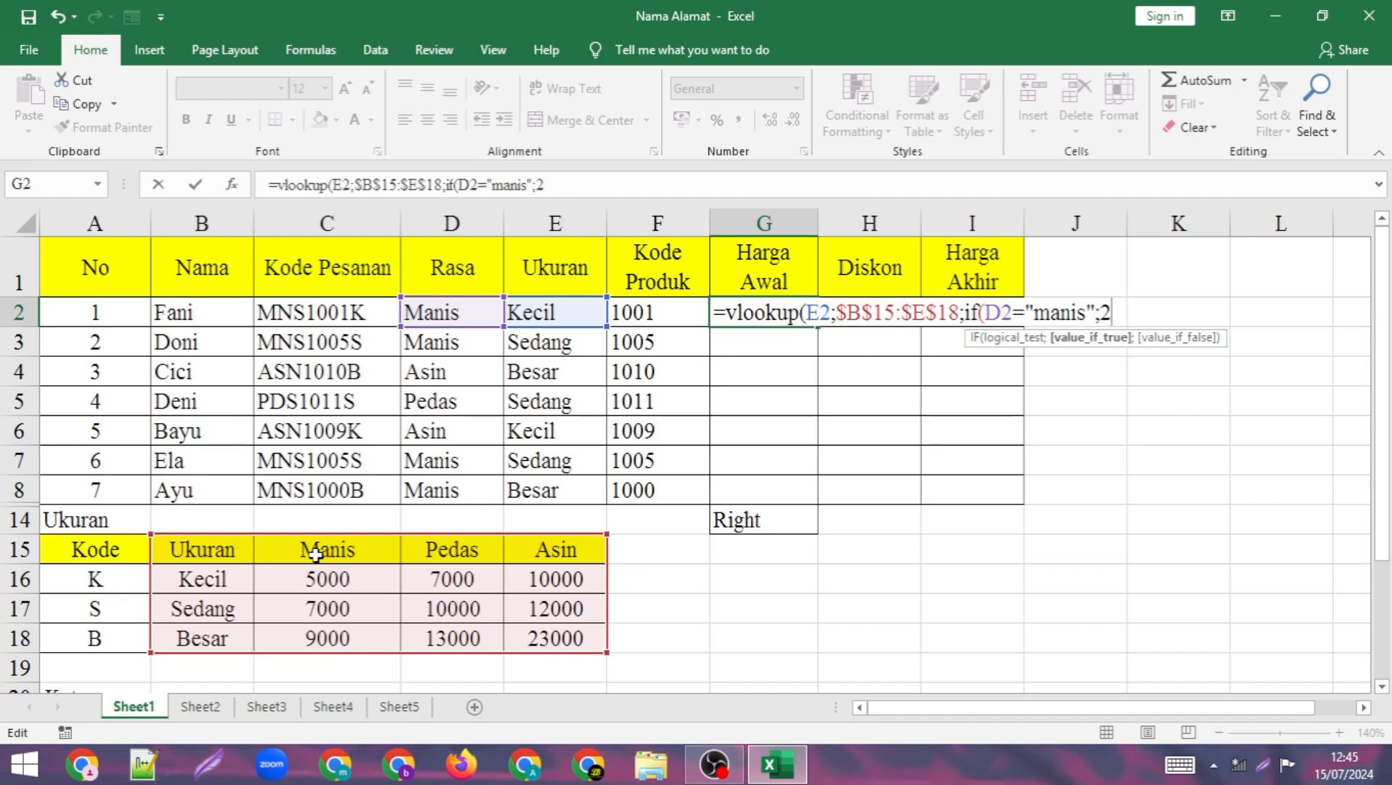
- Nest a second IF in the G2 formula that returns 3 when D2="pedas" and 4 otherwise
{"action": "type", "text": ";"}
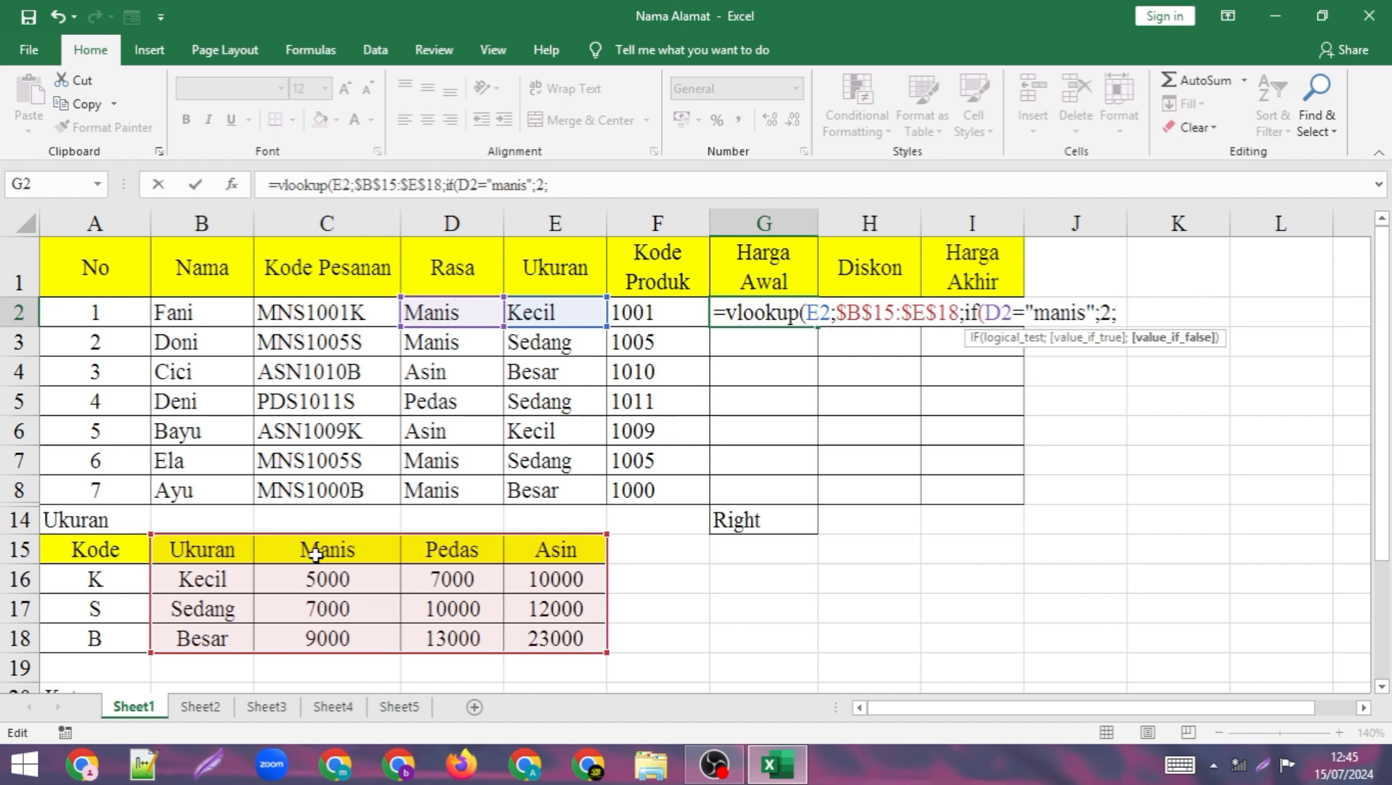
{"action": "type", "text": "if"}
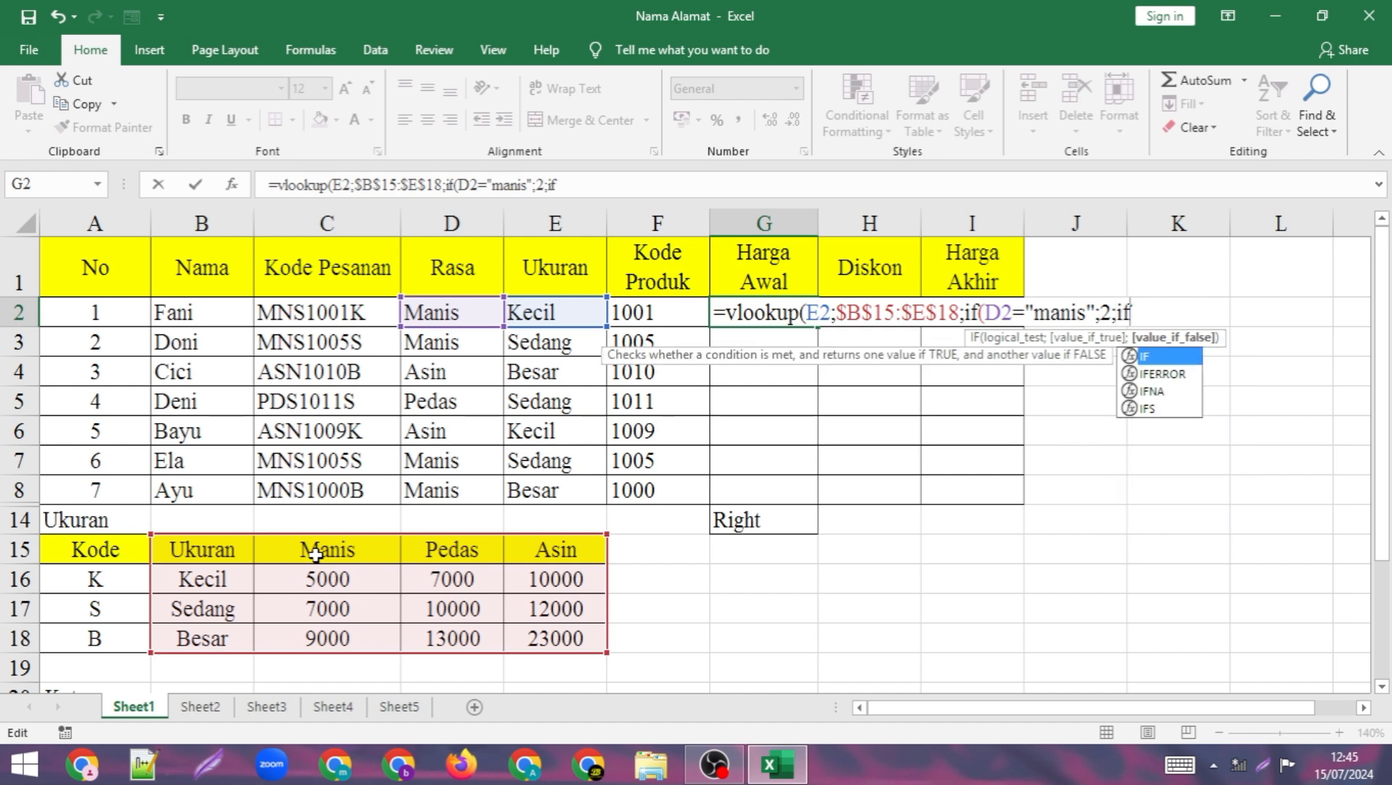
{"action": "type", "text": "("}
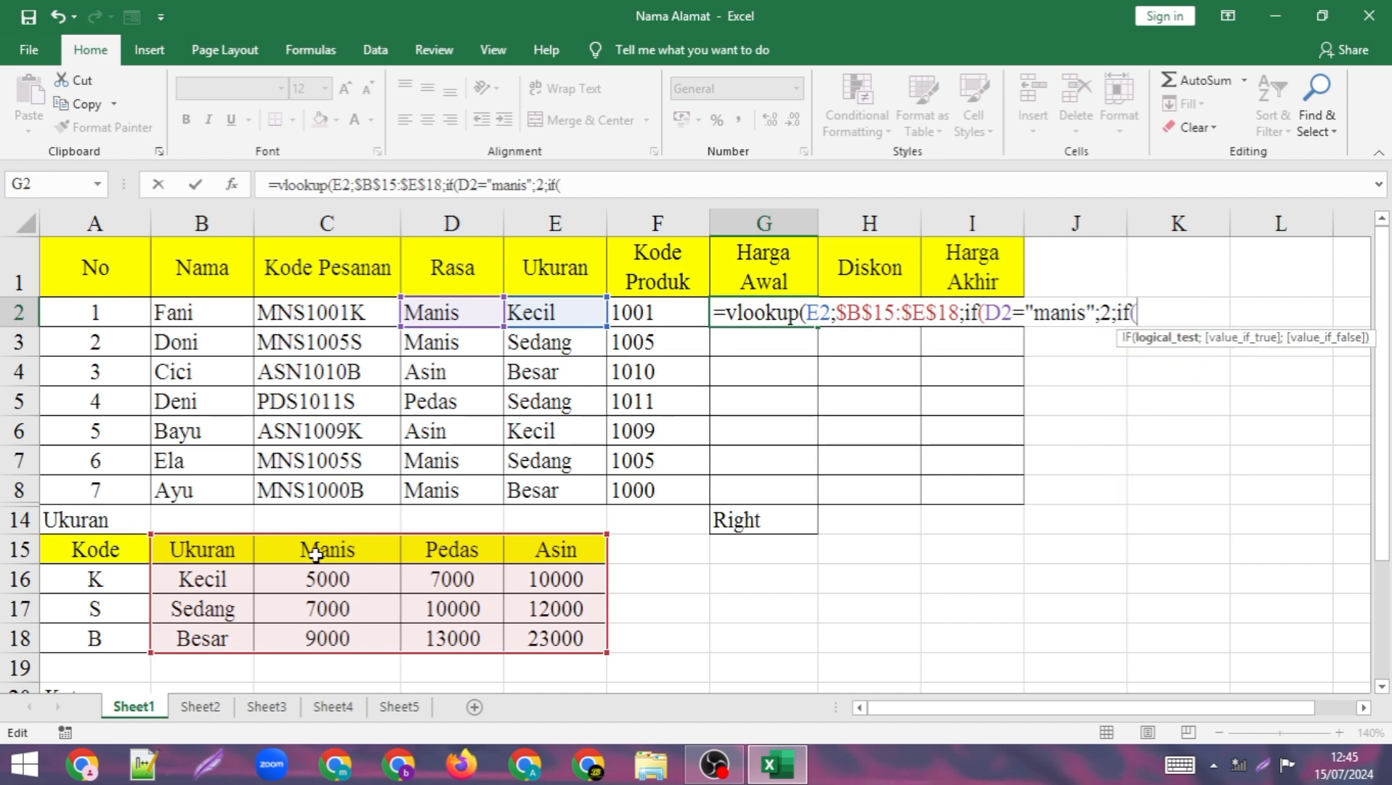
{"action": "left_click", "coordinate": [434, 318]}
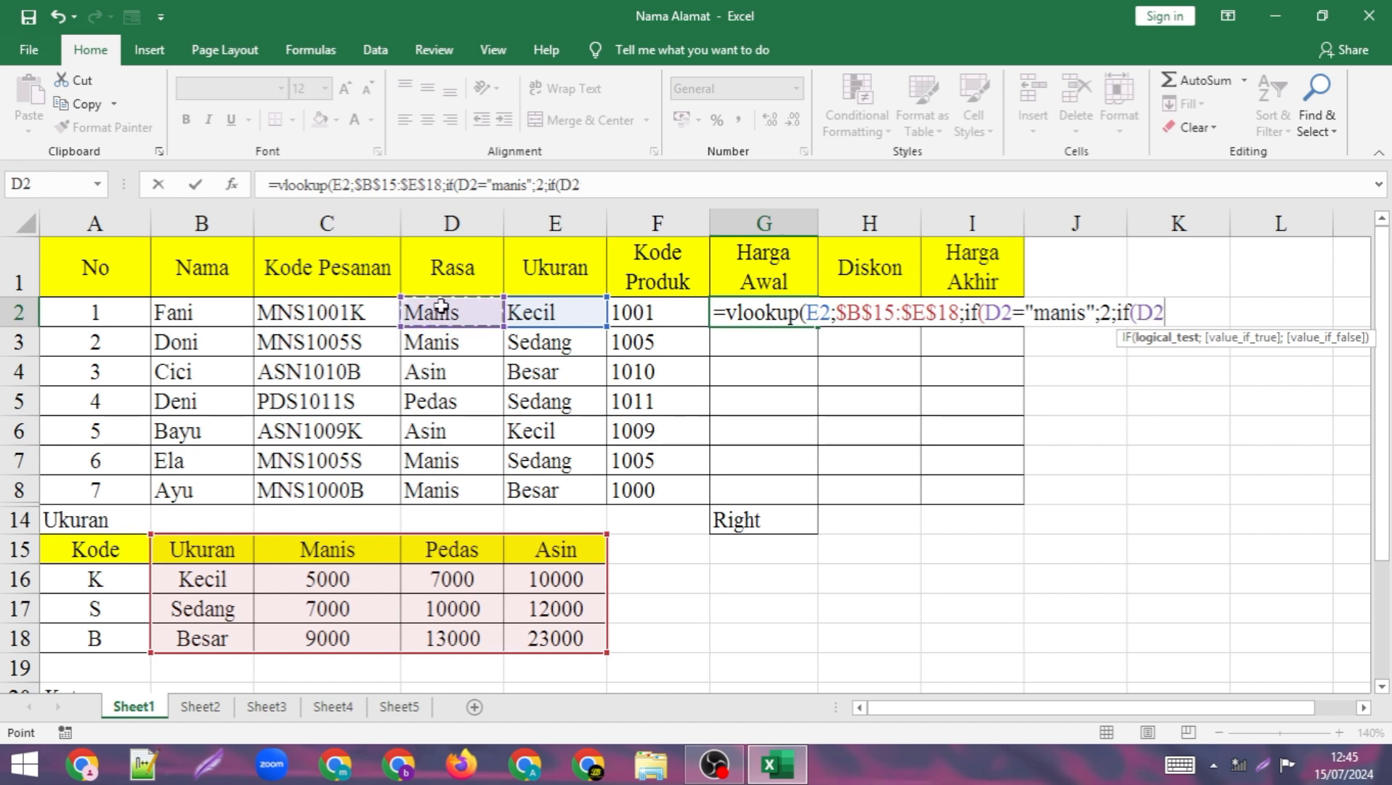
{"action": "type", "text": "="}
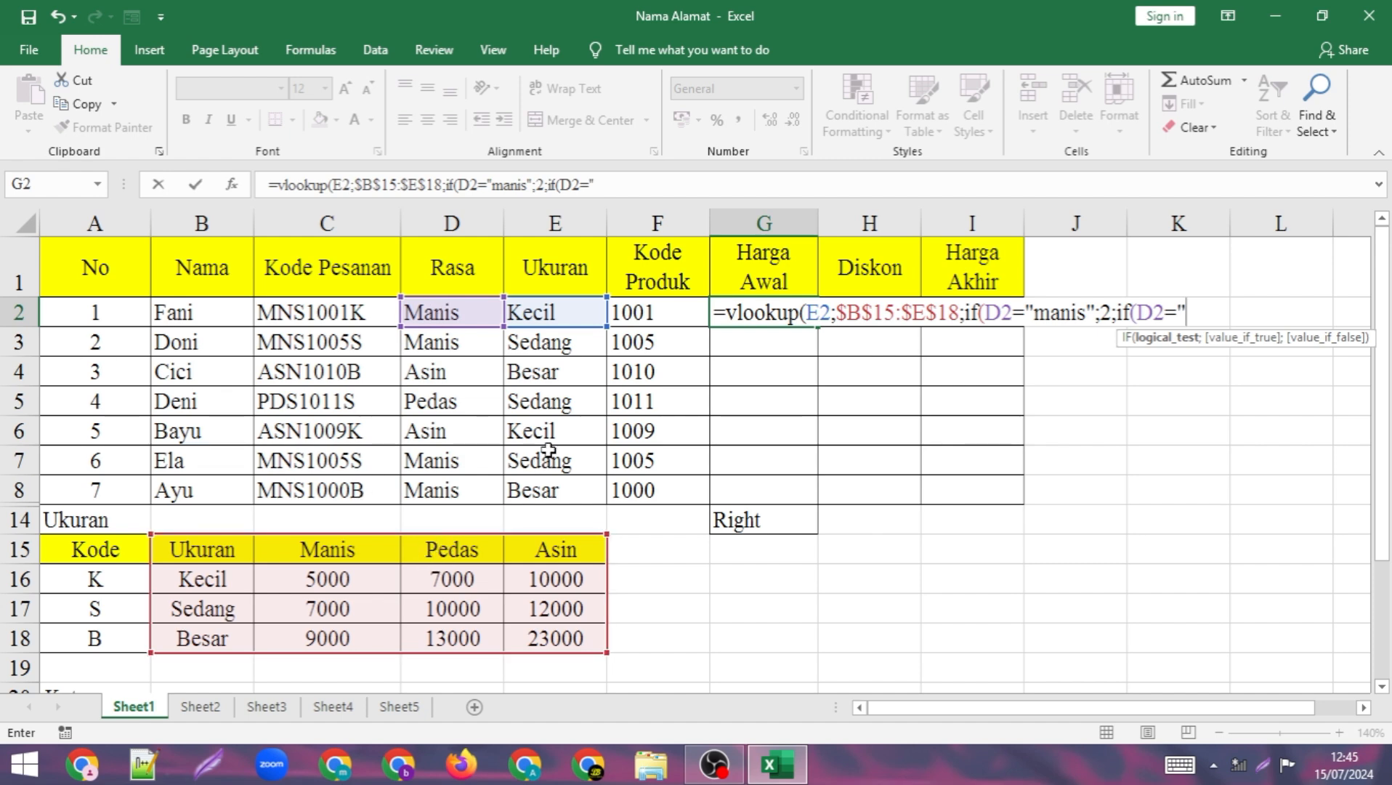
{"action": "type", "text": "\"pedas"}
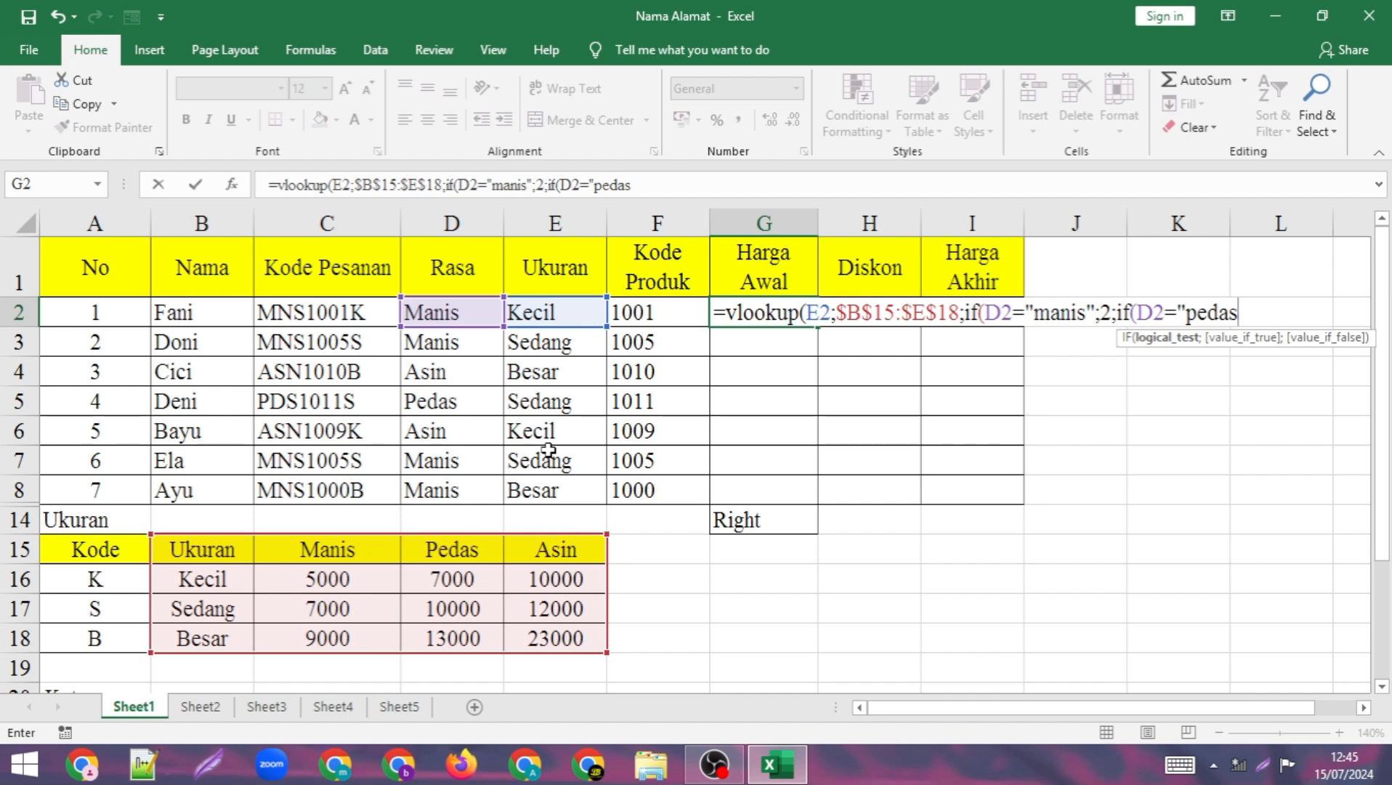
{"action": "type", "text": "\";"}
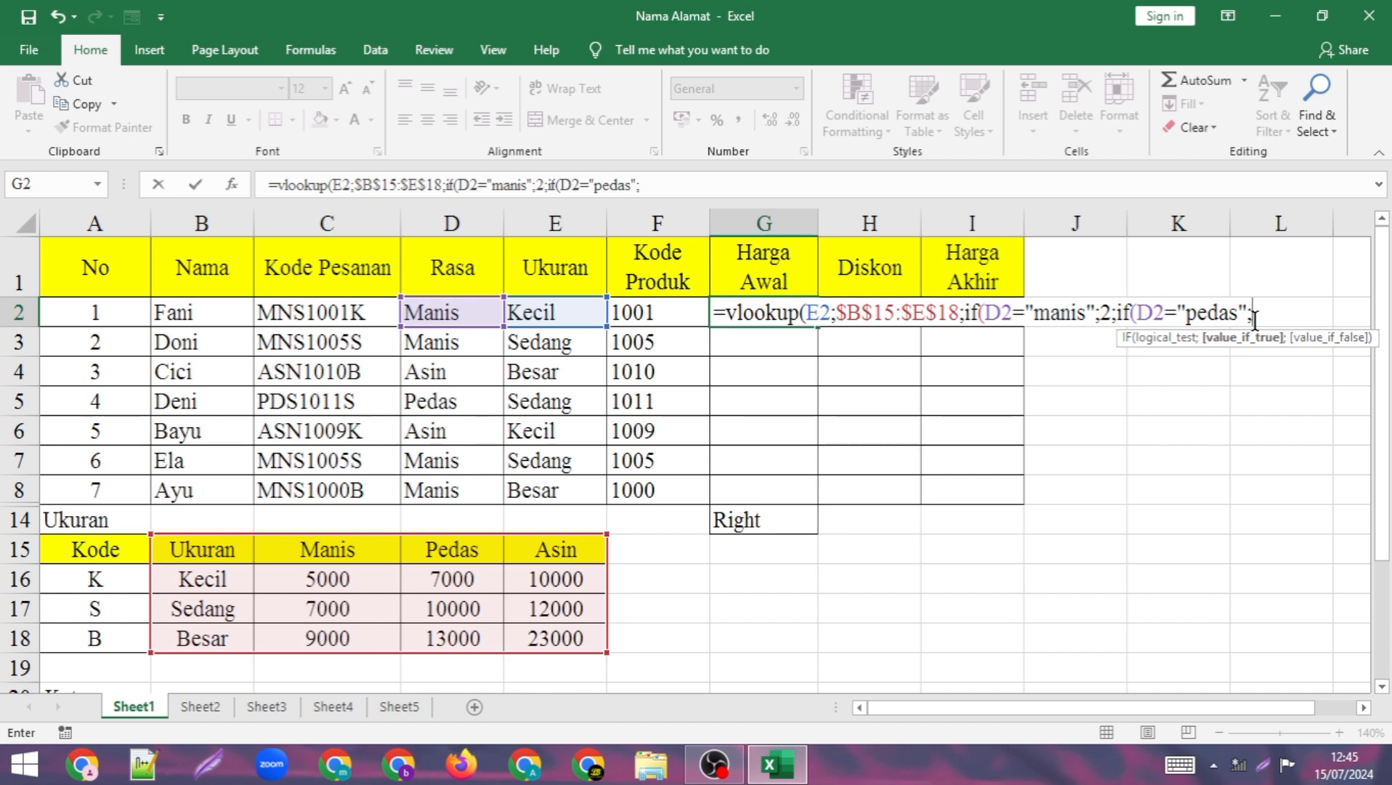
{"action": "type", "text": "3"}
{"action": "type", "text": ";4"}
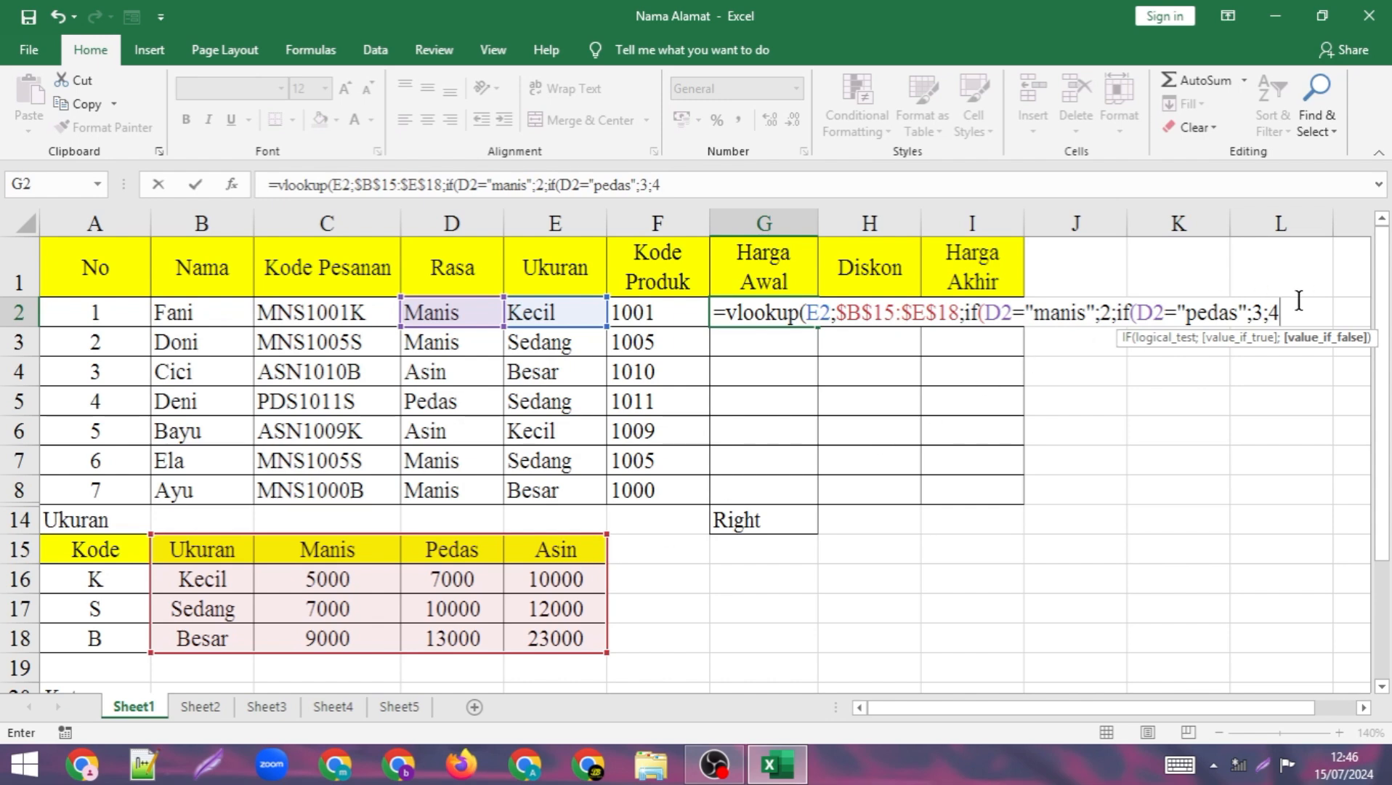
{"action": "type", "text": ";"}
{"action": "key", "text": "BackSpace"}
{"action": "type", "text": ")"}
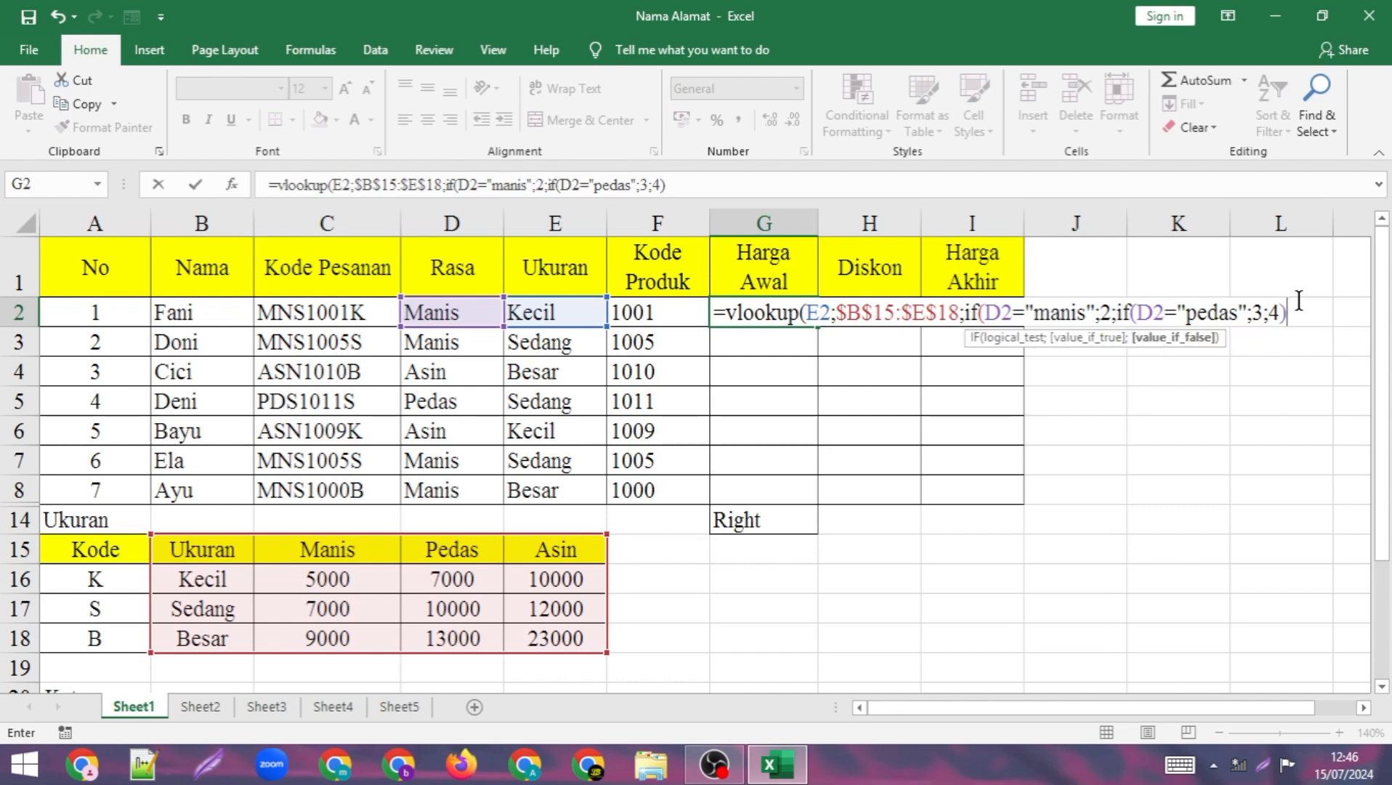
- Close the outer IF, finish the G2 VLOOKUP with exact match 0, and select G2 again
{"action": "type", "text": ";"}
{"action": "type", "text": "0"}
{"action": "key", "text": "BackSpace"}
{"action": "key", "text": "BackSpace"}
{"action": "type", "text": ")"}
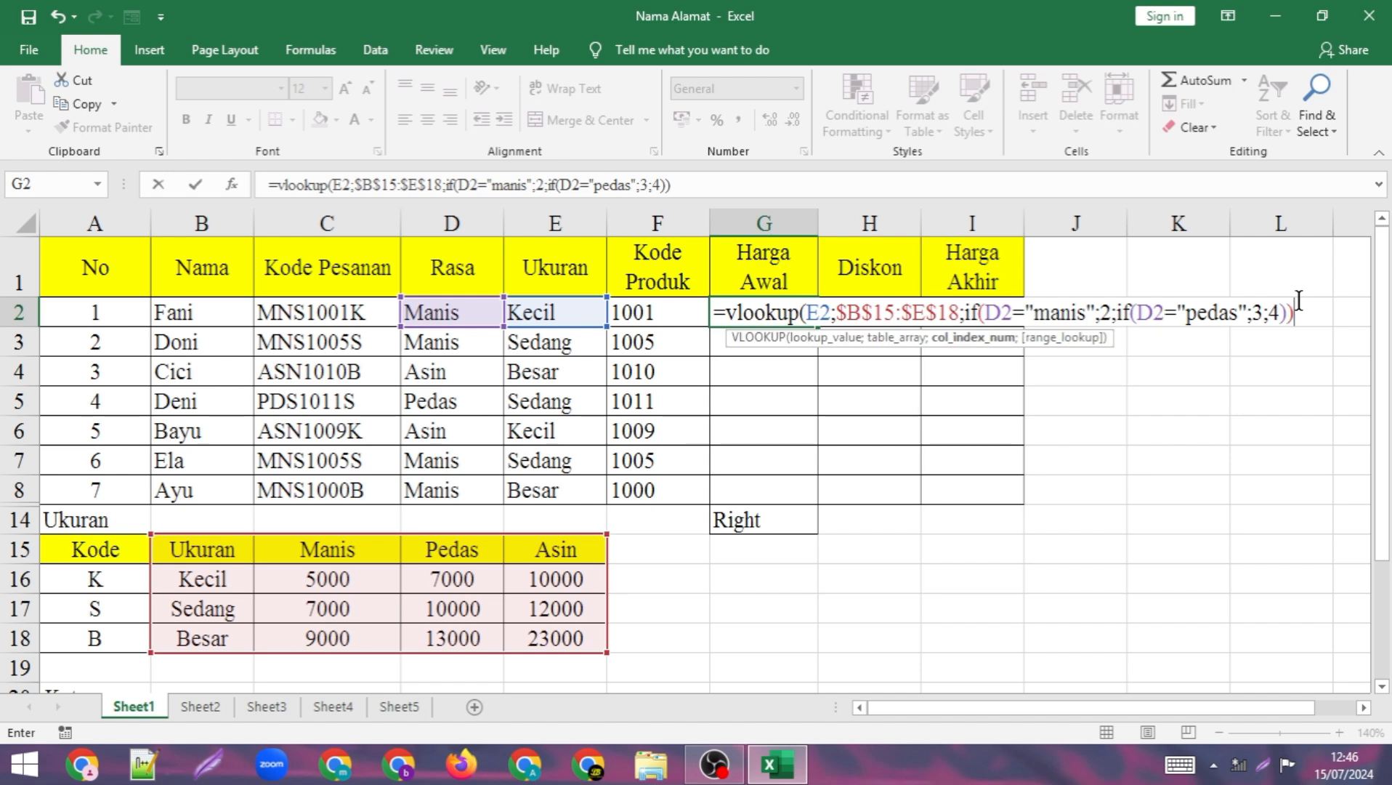
{"action": "type", "text": ";"}
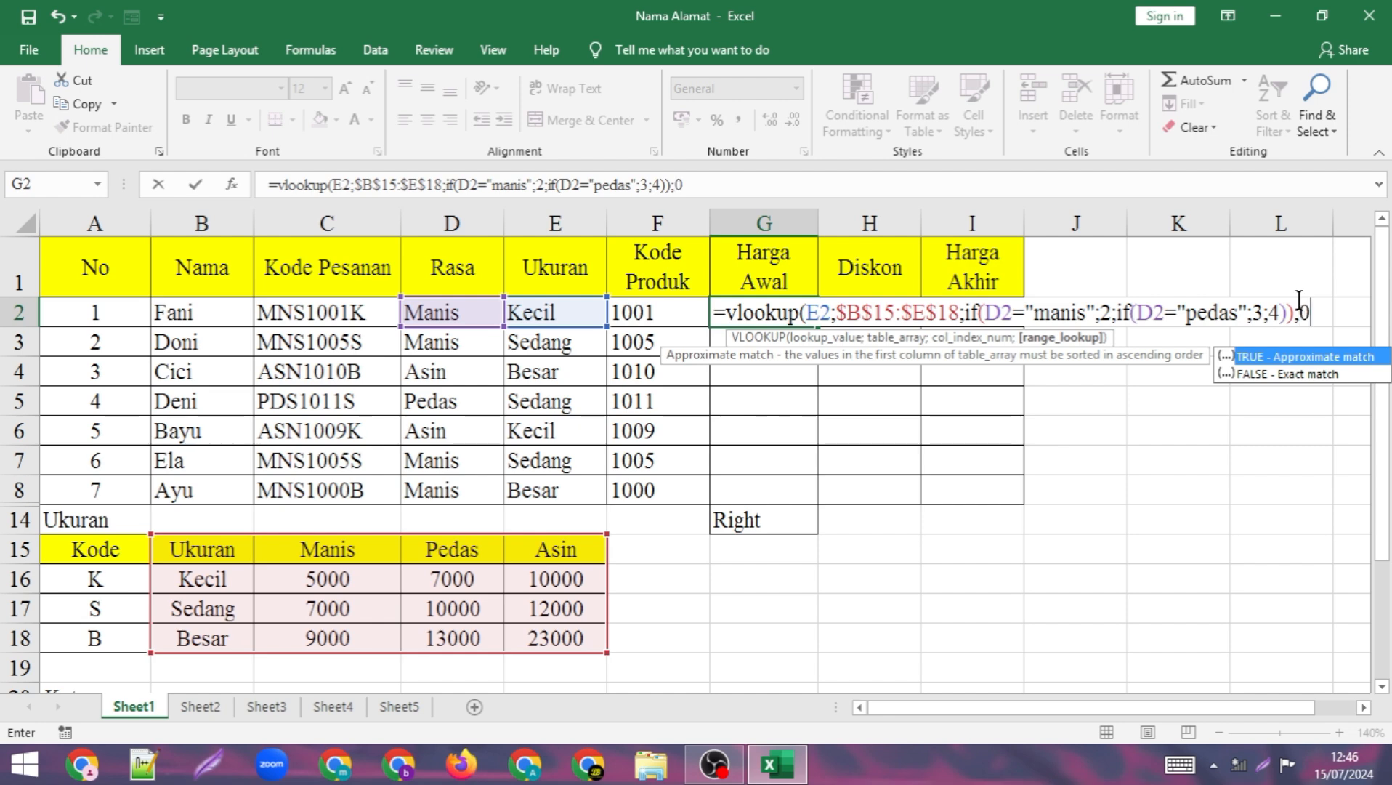
{"action": "type", "text": "0)"}
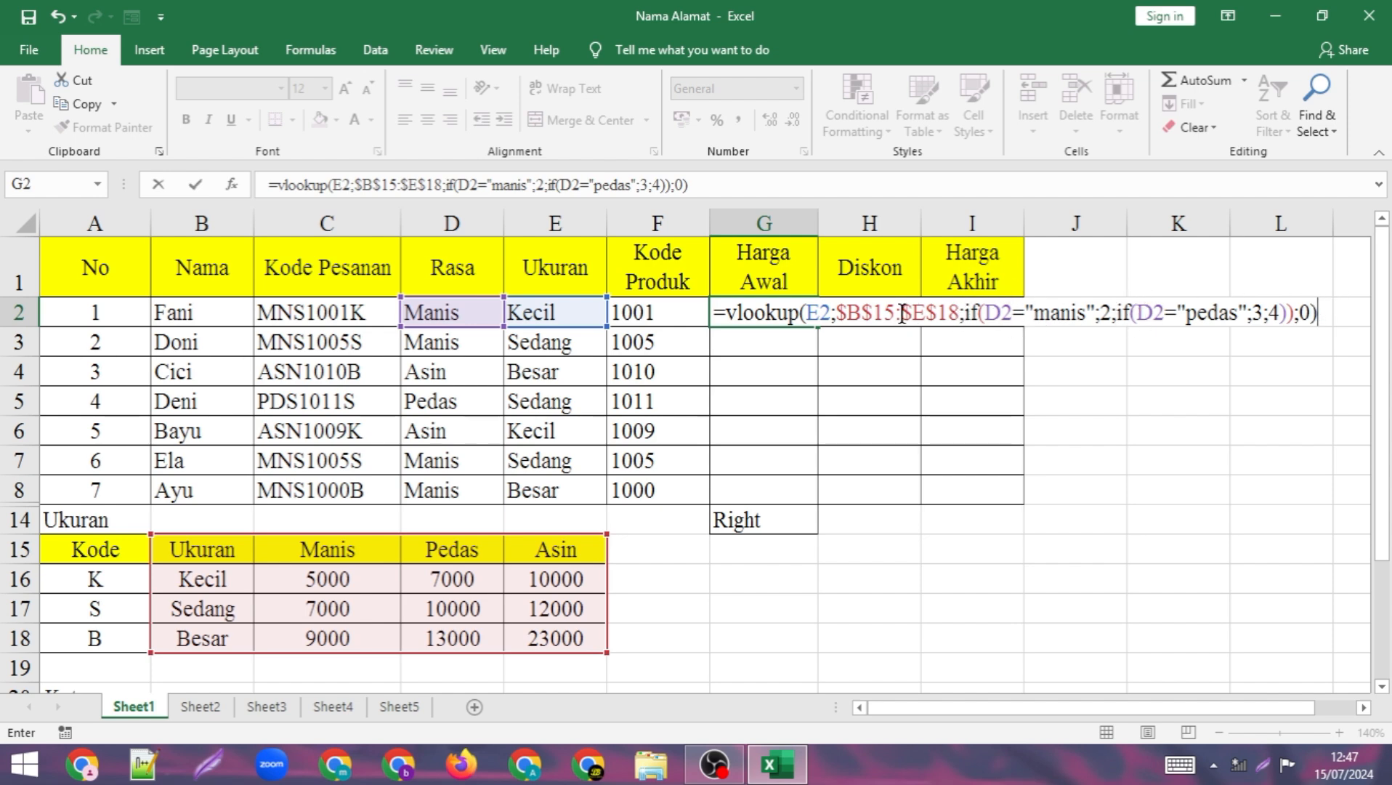
{"action": "key", "text": "Return"}
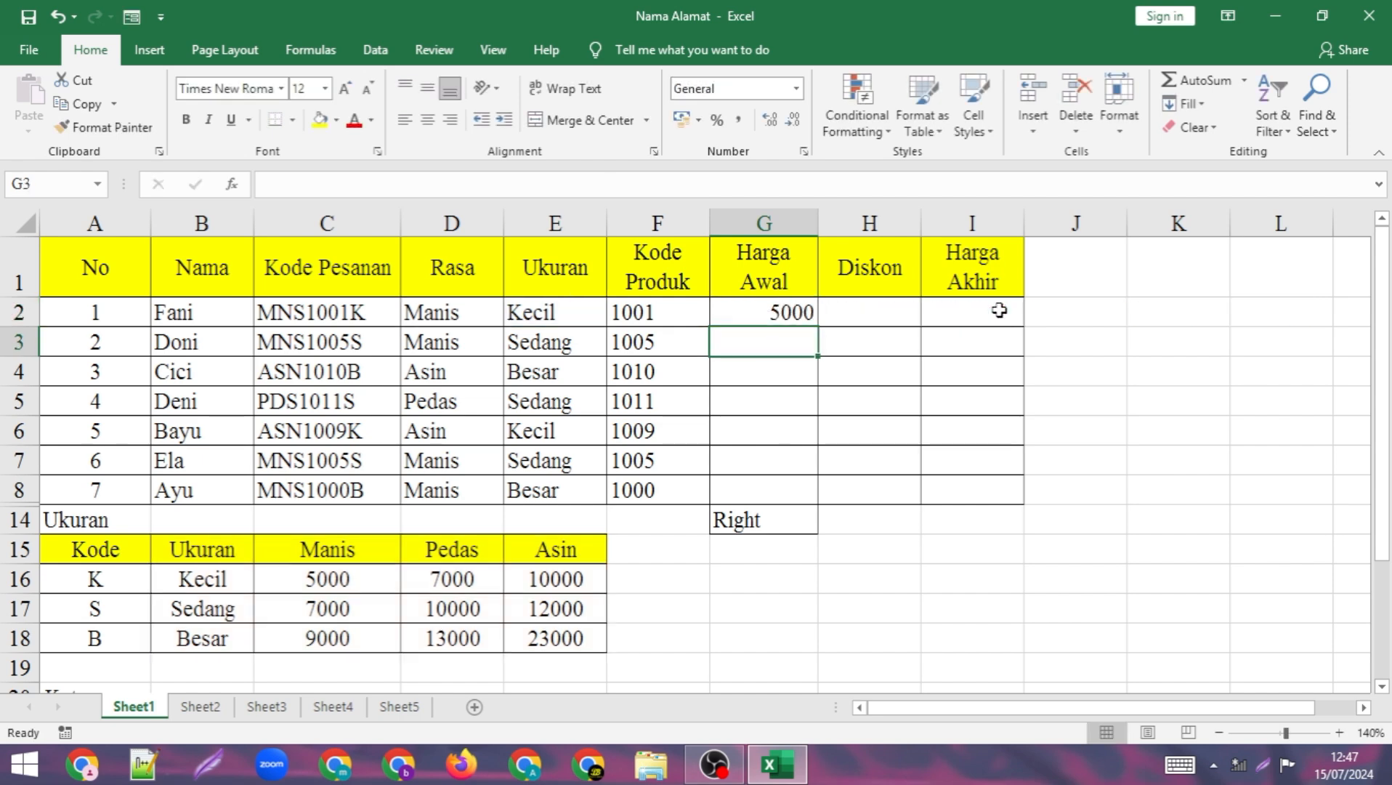
{"action": "left_click", "coordinate": [779, 312]}
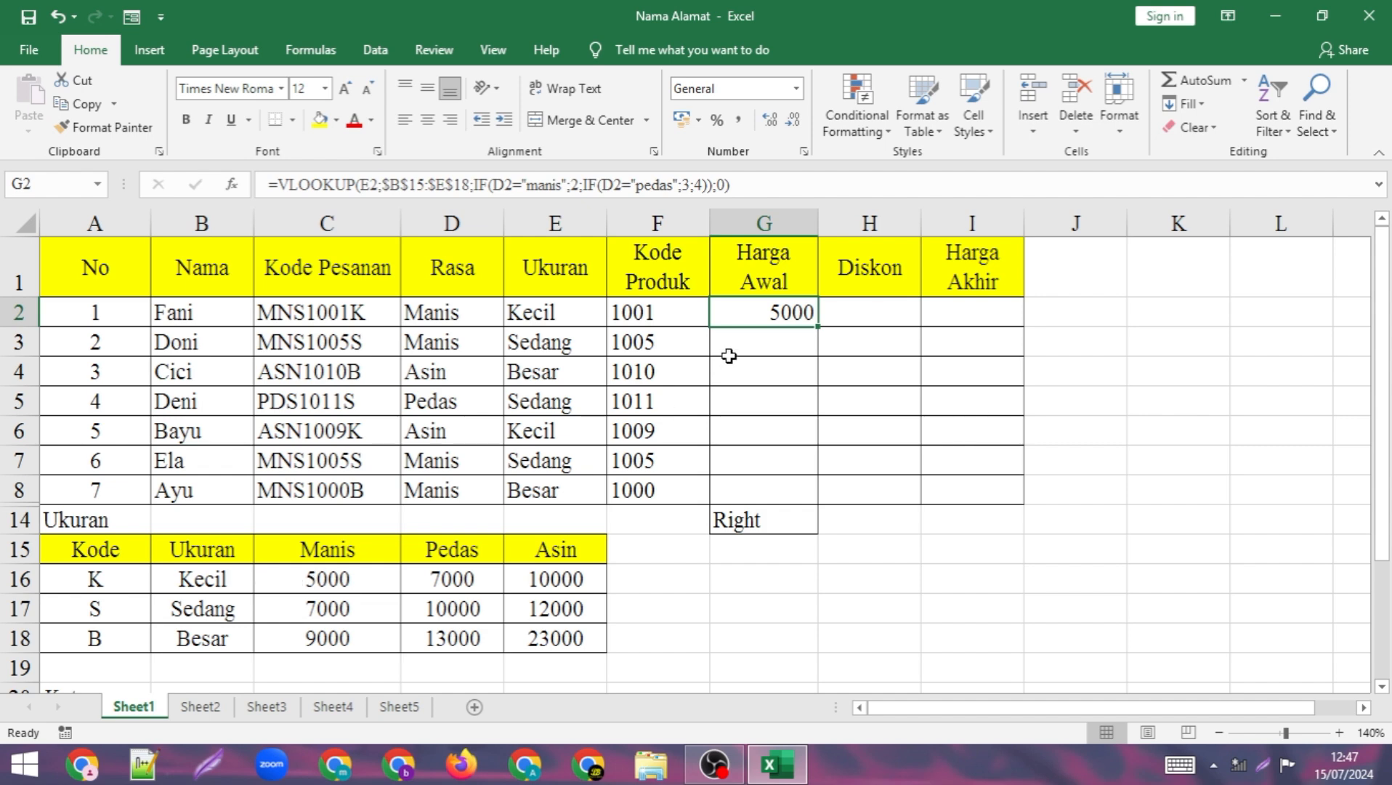
- Fill the G2 formula down to G8 under Harga Awal and review the formula in G2
{"action": "double_click", "coordinate": [817, 326]}
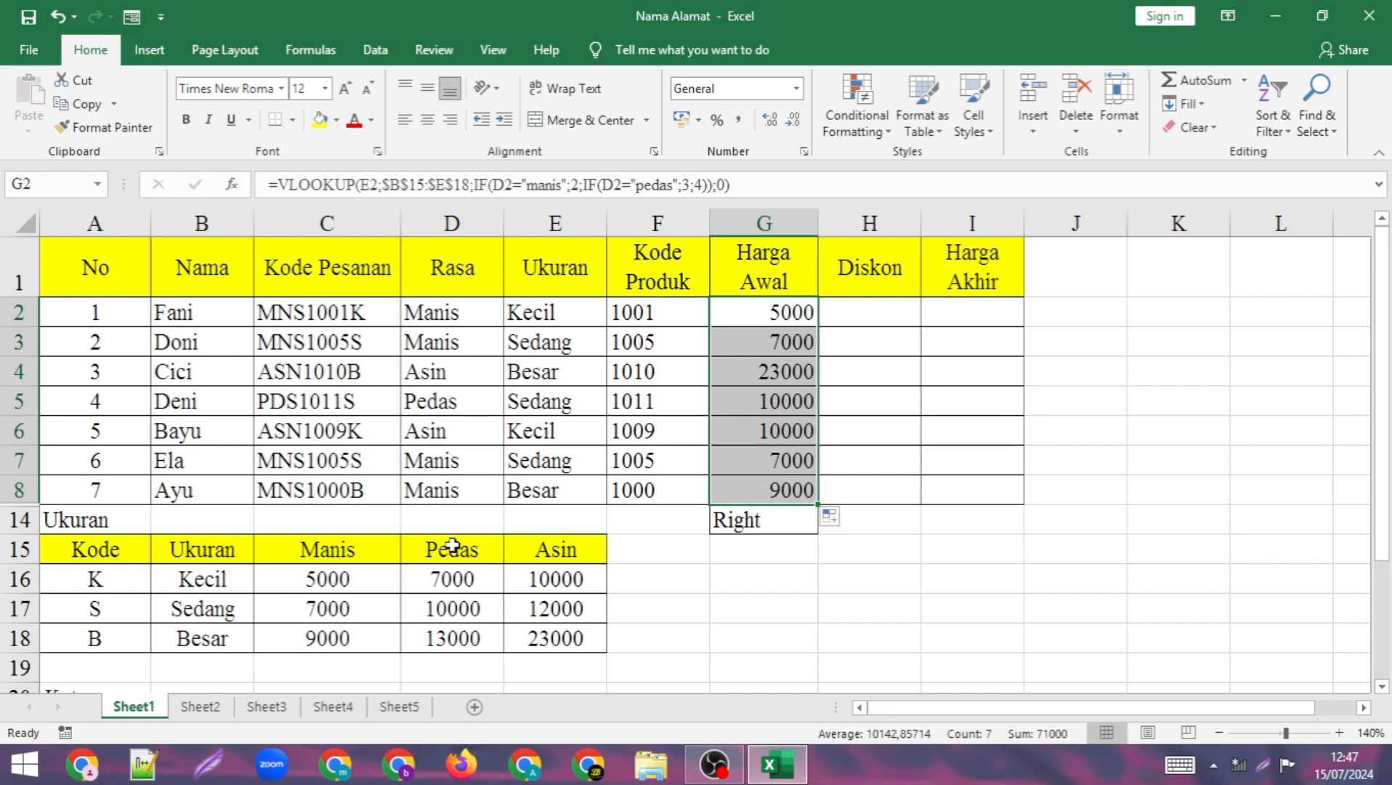
{"action": "left_click", "coordinate": [759, 354]}
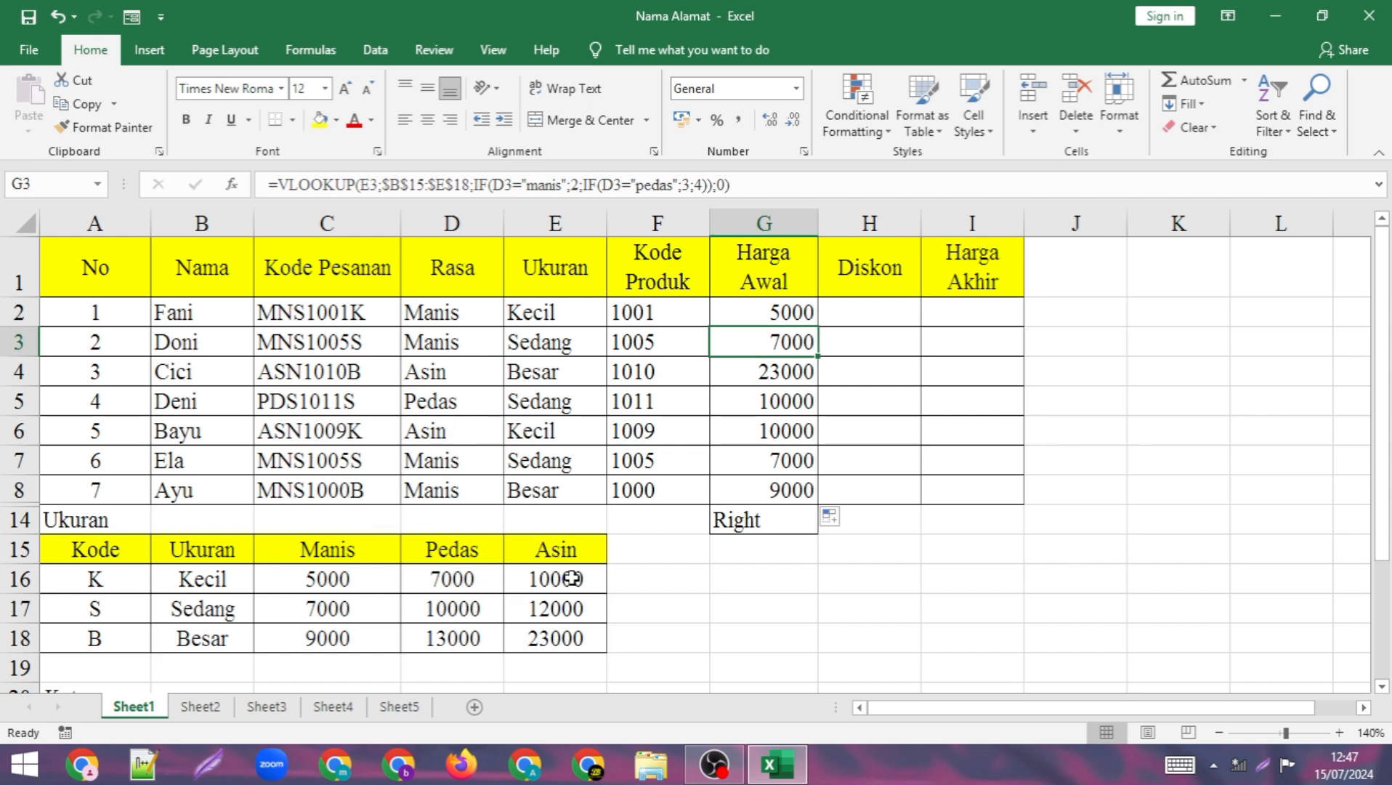
{"action": "double_click", "coordinate": [755, 314]}
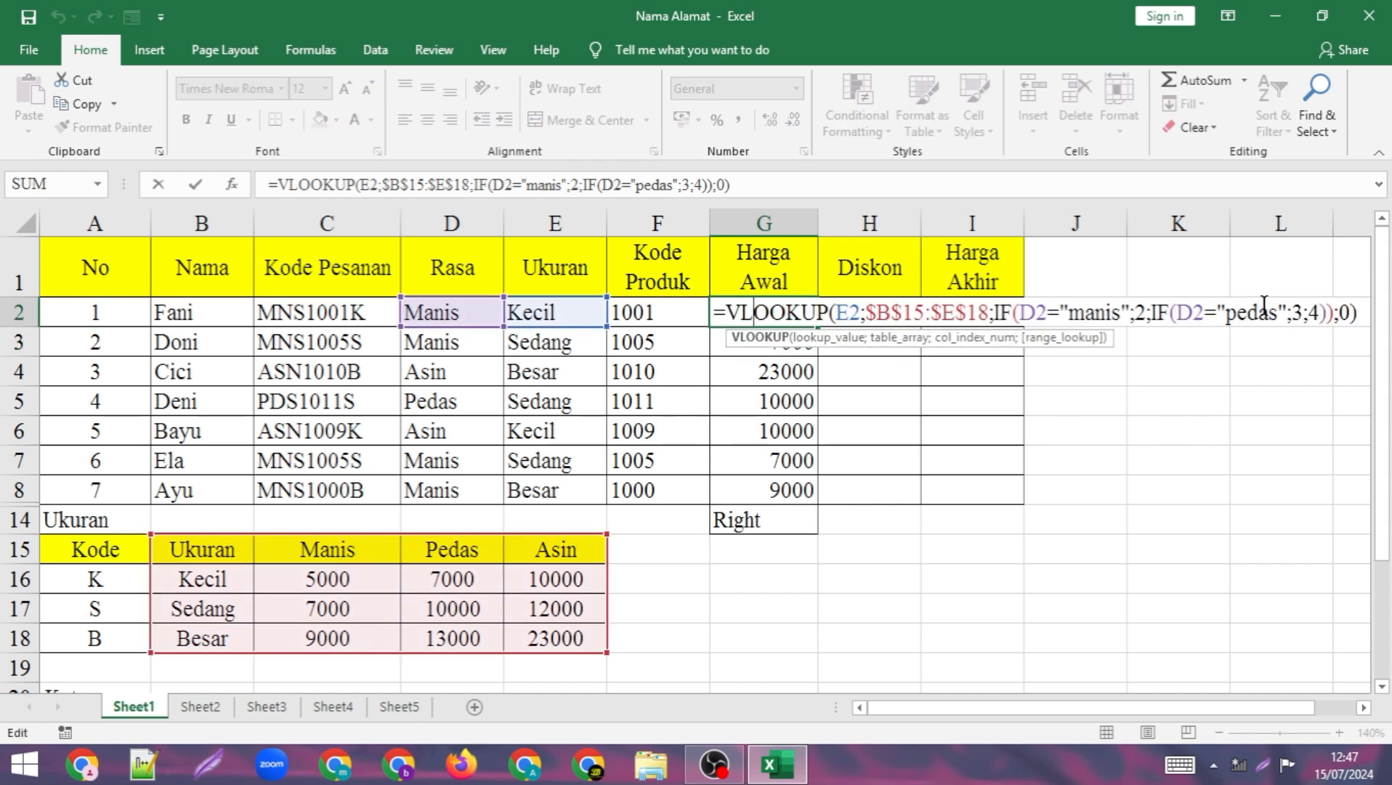
{"action": "key", "text": "Return"}
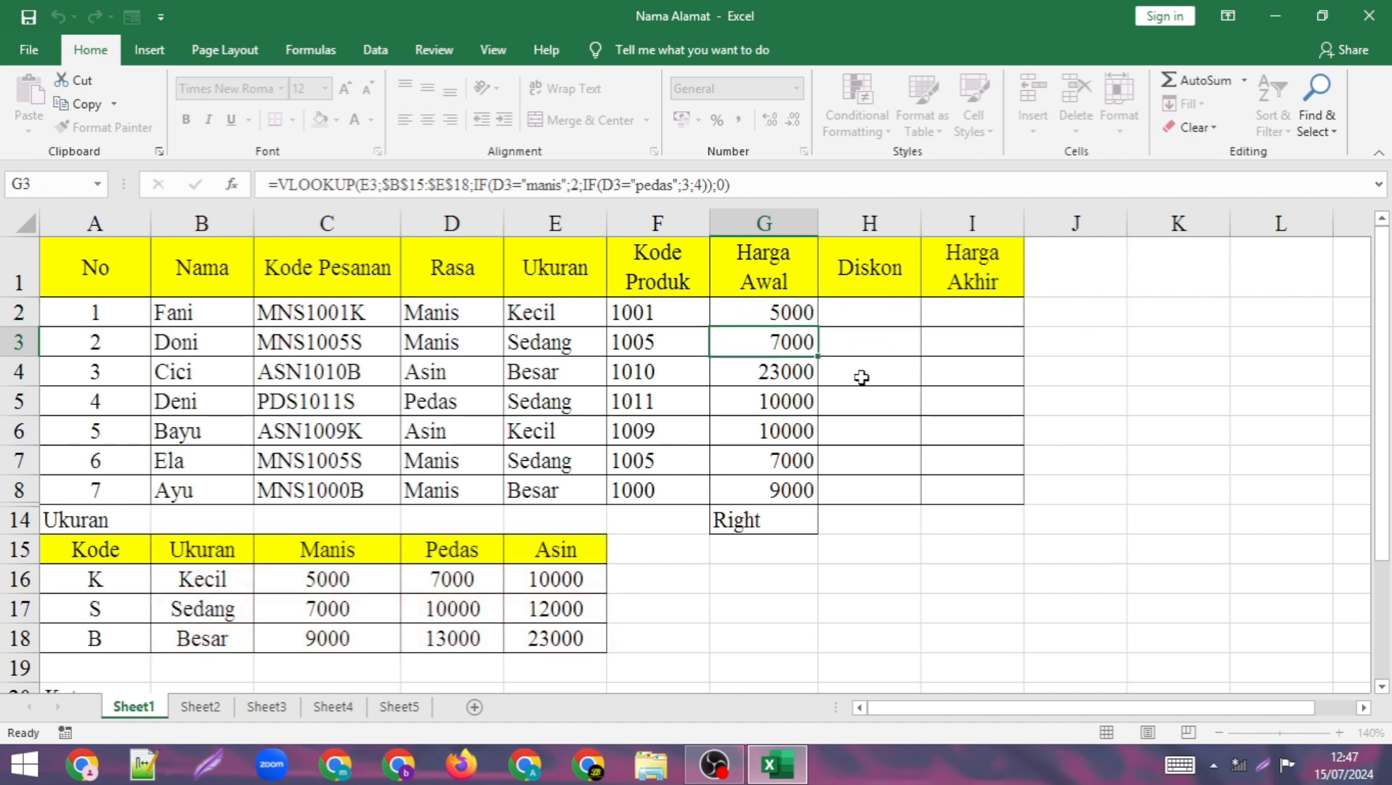
- Clear the Harga Awal formulas from G2:G8
{"action": "left_click_drag", "start_coordinate": [789, 308], "coordinate": [784, 493]}
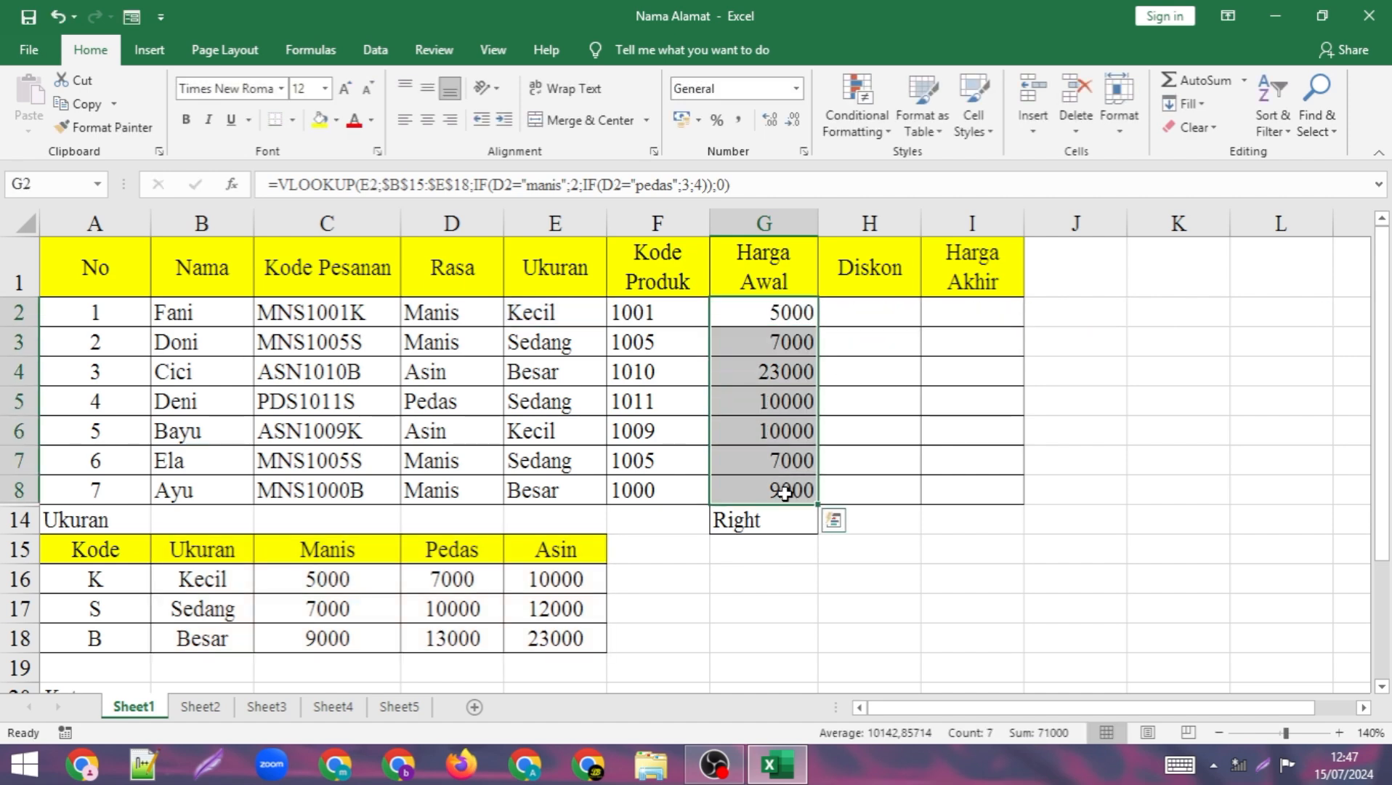
{"action": "key", "text": "Delete"}
- Start a new VLOOKUP formula in G2 with E2 as the lookup value
{"action": "left_click", "coordinate": [780, 312]}
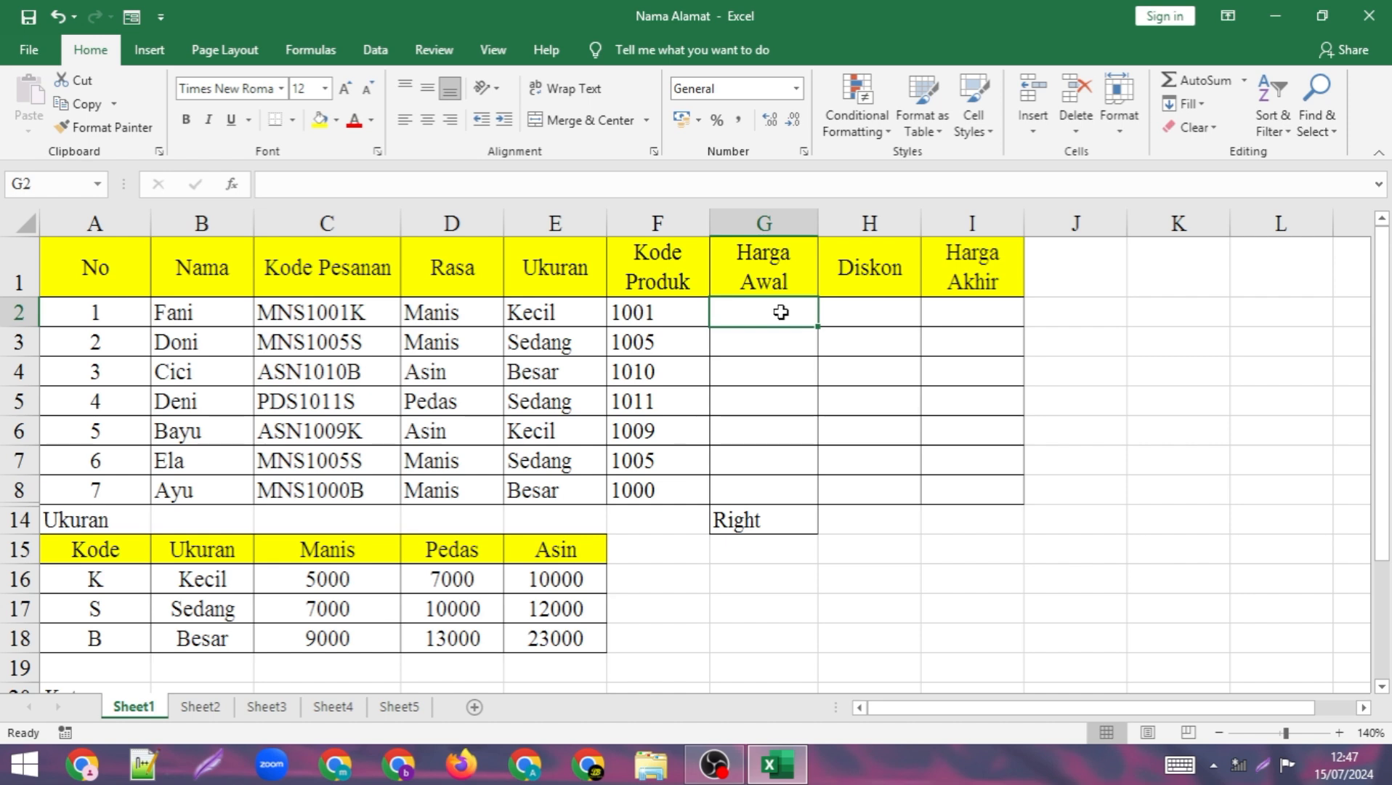
{"action": "double_click", "coordinate": [781, 312]}
{"action": "type", "text": "="}
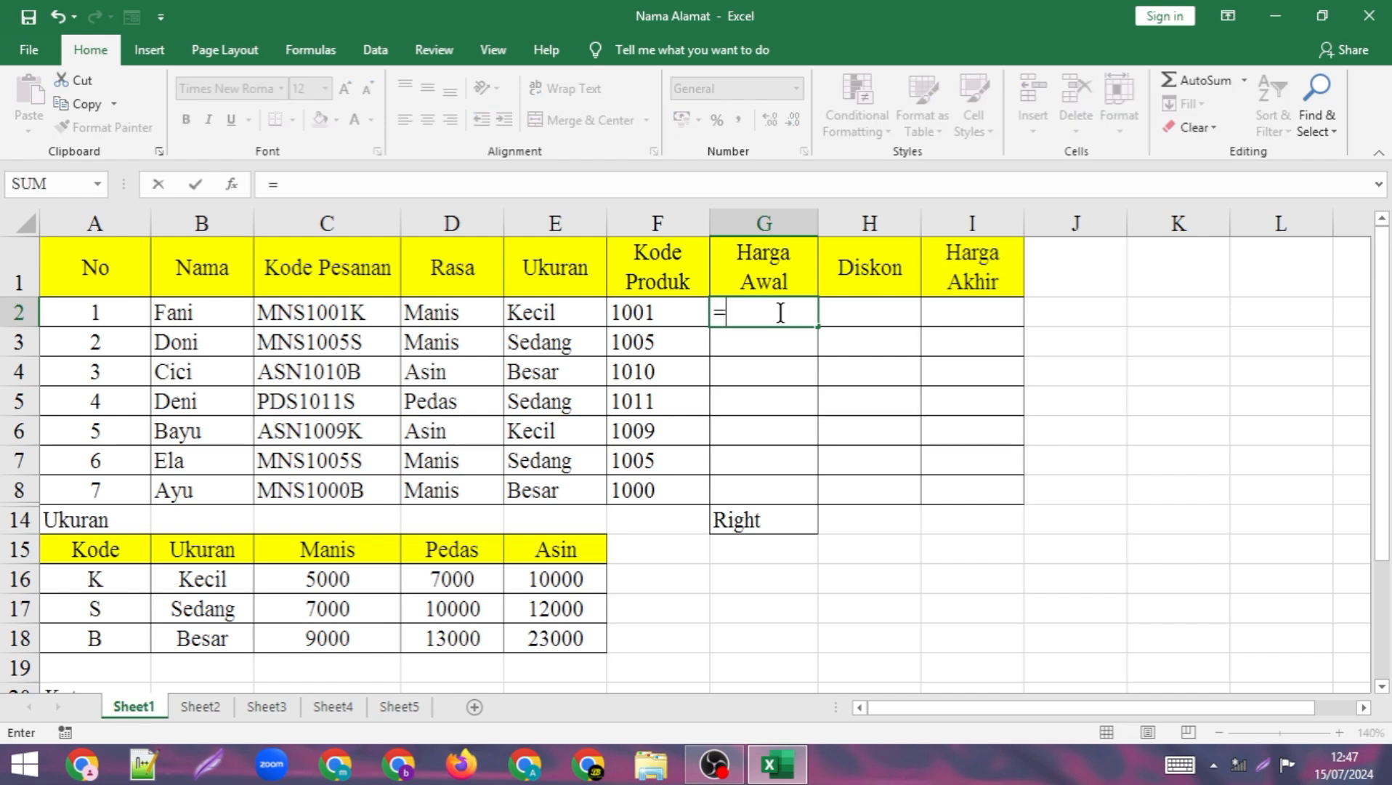
{"action": "type", "text": "vlook"}
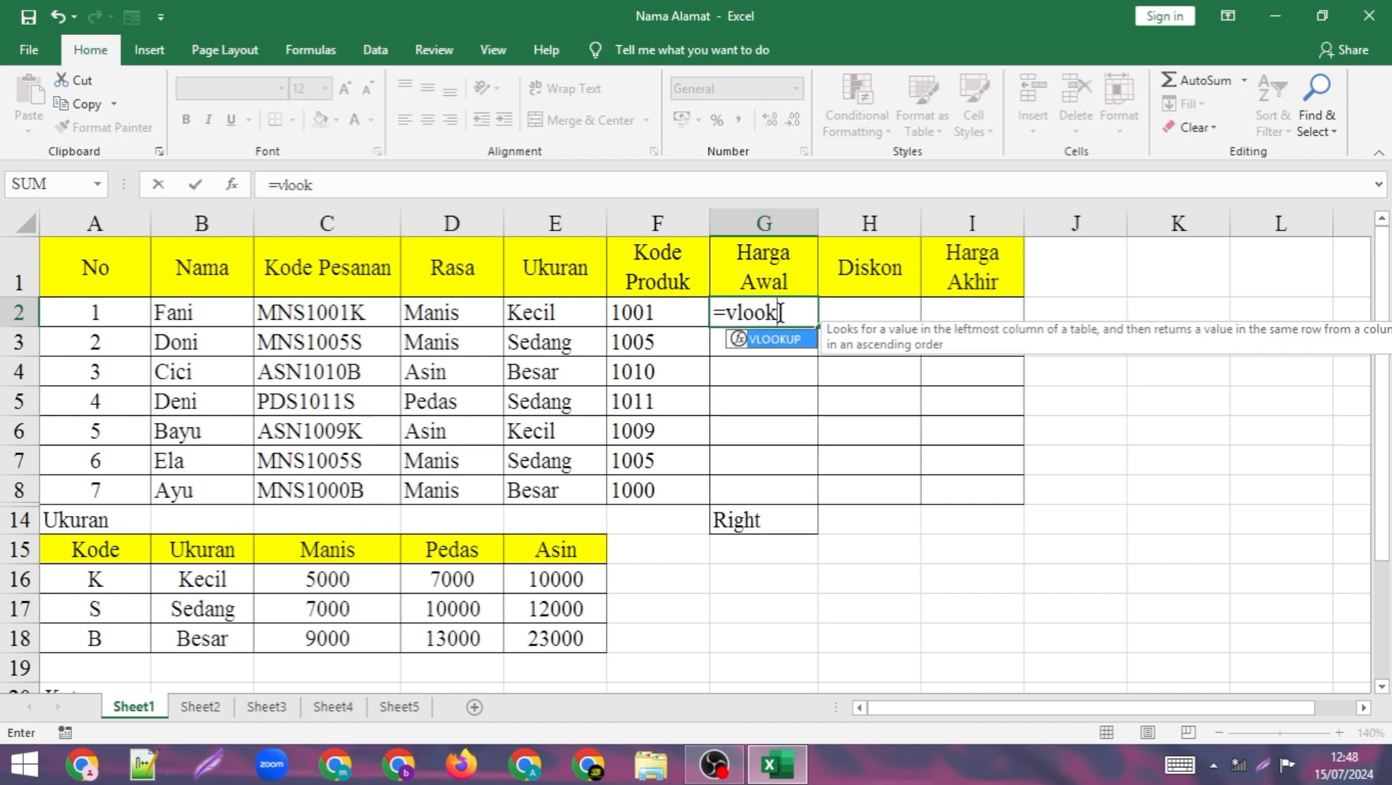
{"action": "type", "text": "("}
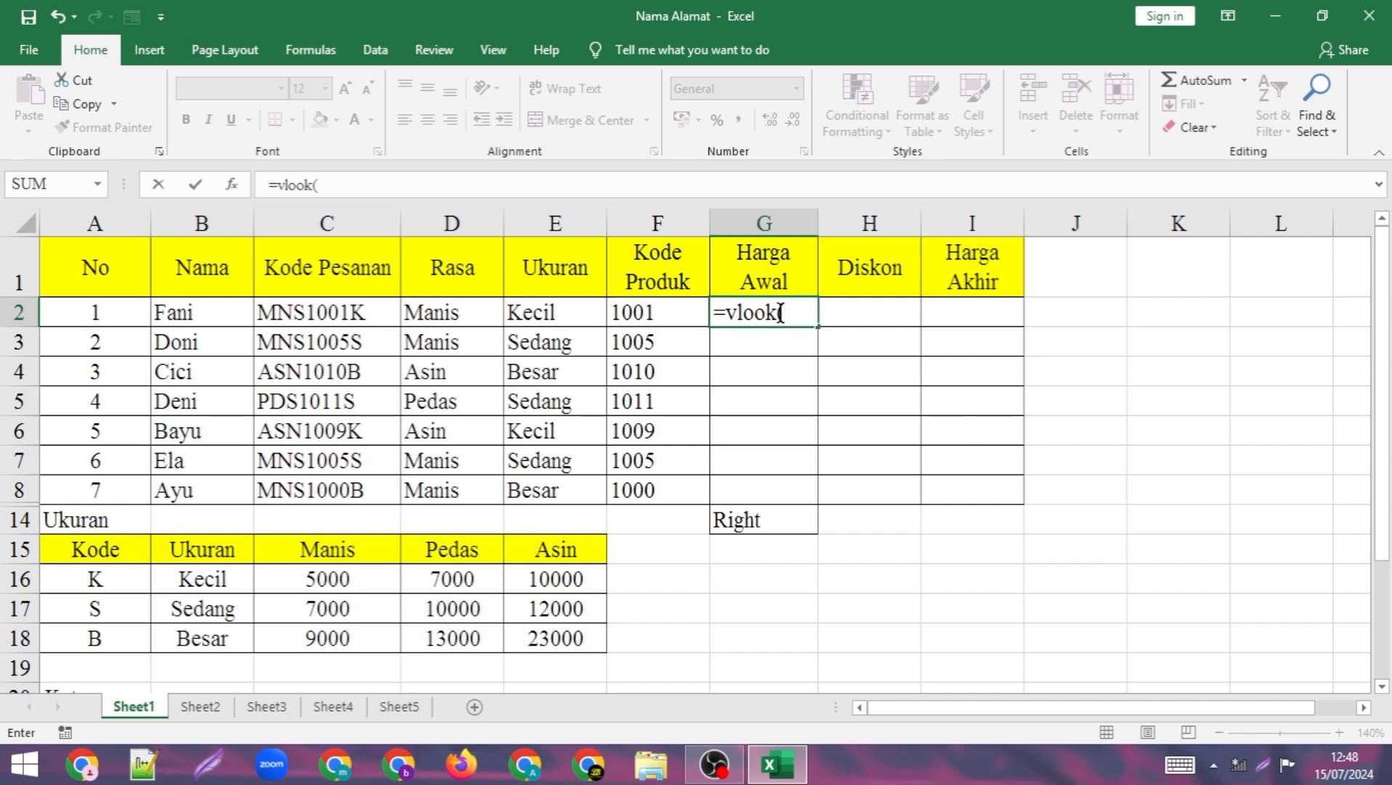
{"action": "key", "text": "BackSpace"}
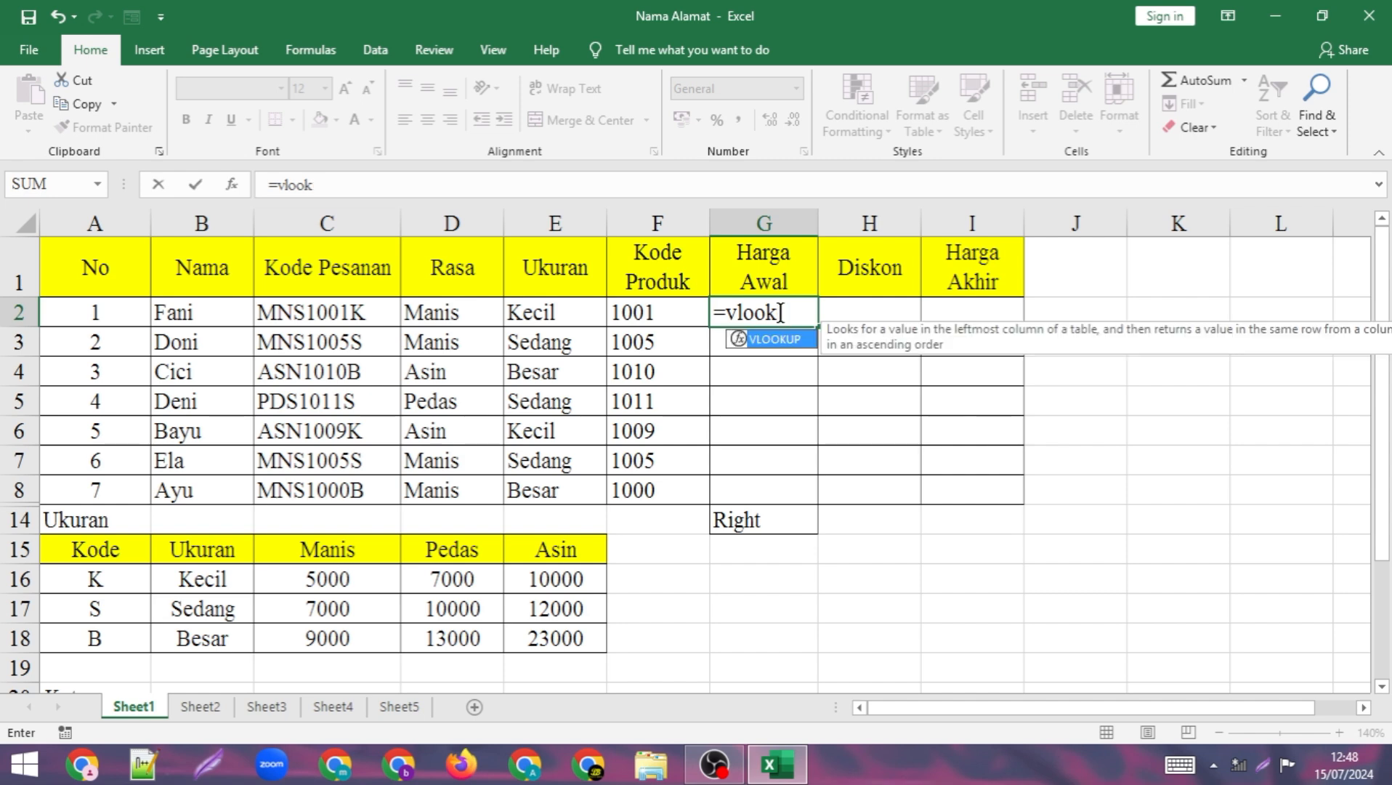
{"action": "type", "text": "up("}
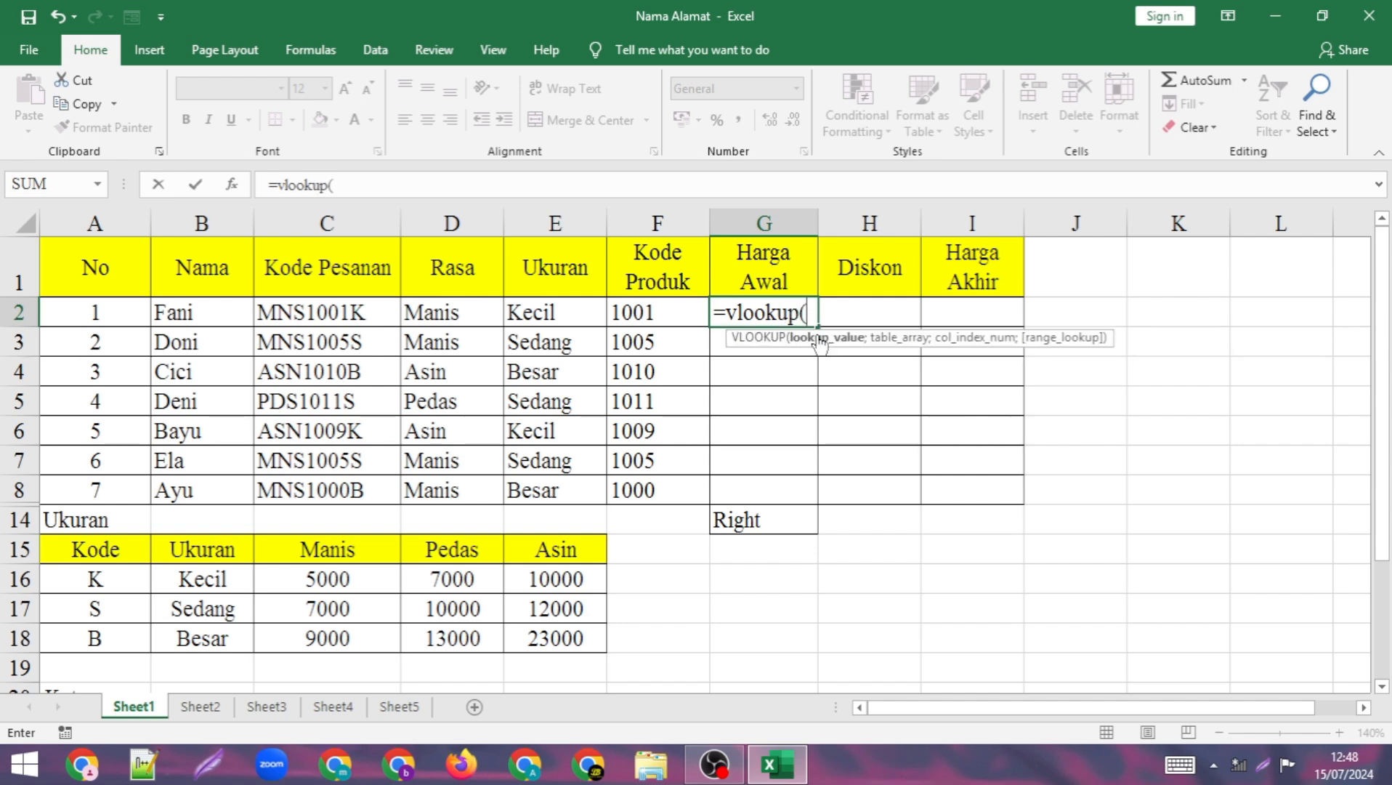
{"action": "left_click", "coordinate": [561, 311]}
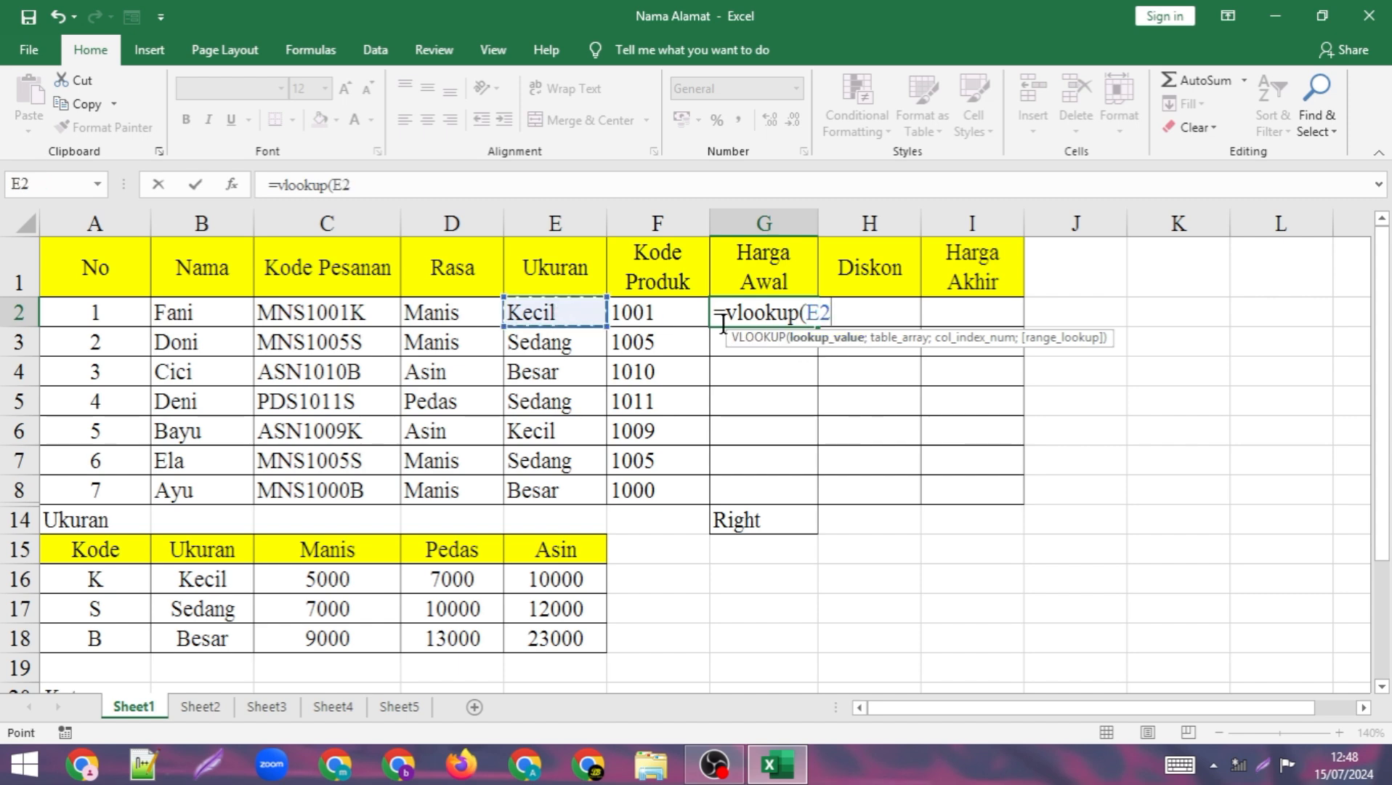
{"action": "type", "text": ";"}
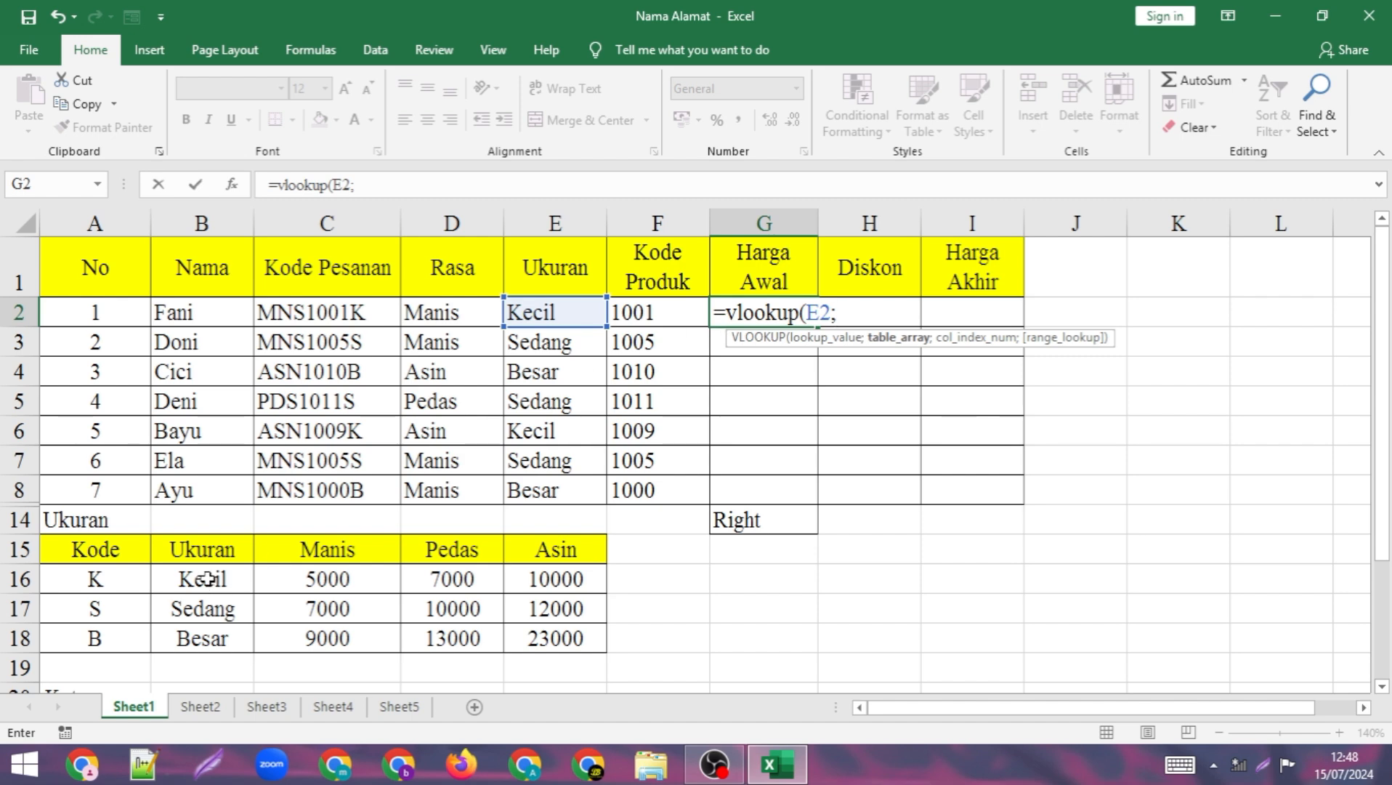
- Add the absolute range $B$15:$E$18 as the table array of the G2 VLOOKUP
{"action": "left_click_drag", "start_coordinate": [208, 550], "coordinate": [554, 638]}
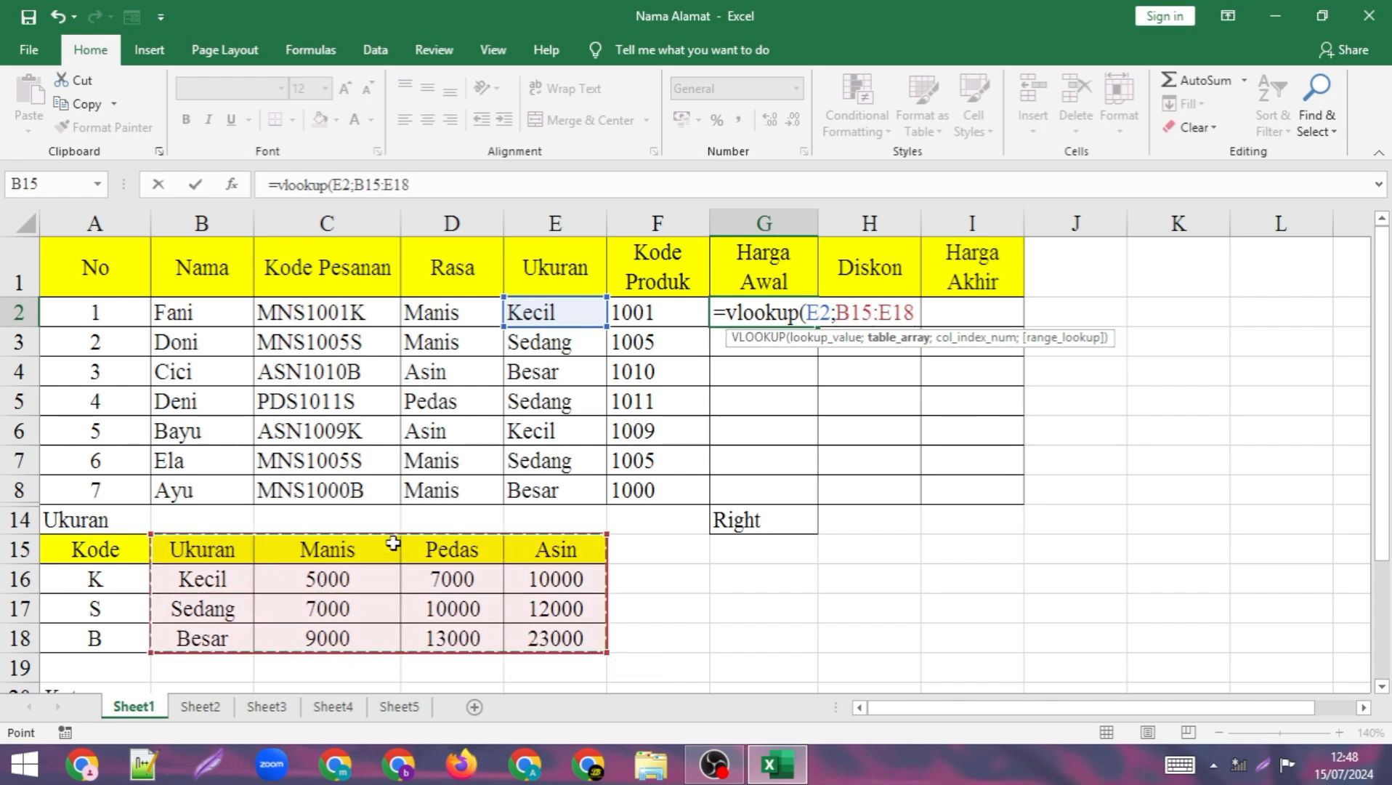
{"action": "key", "text": "F4"}
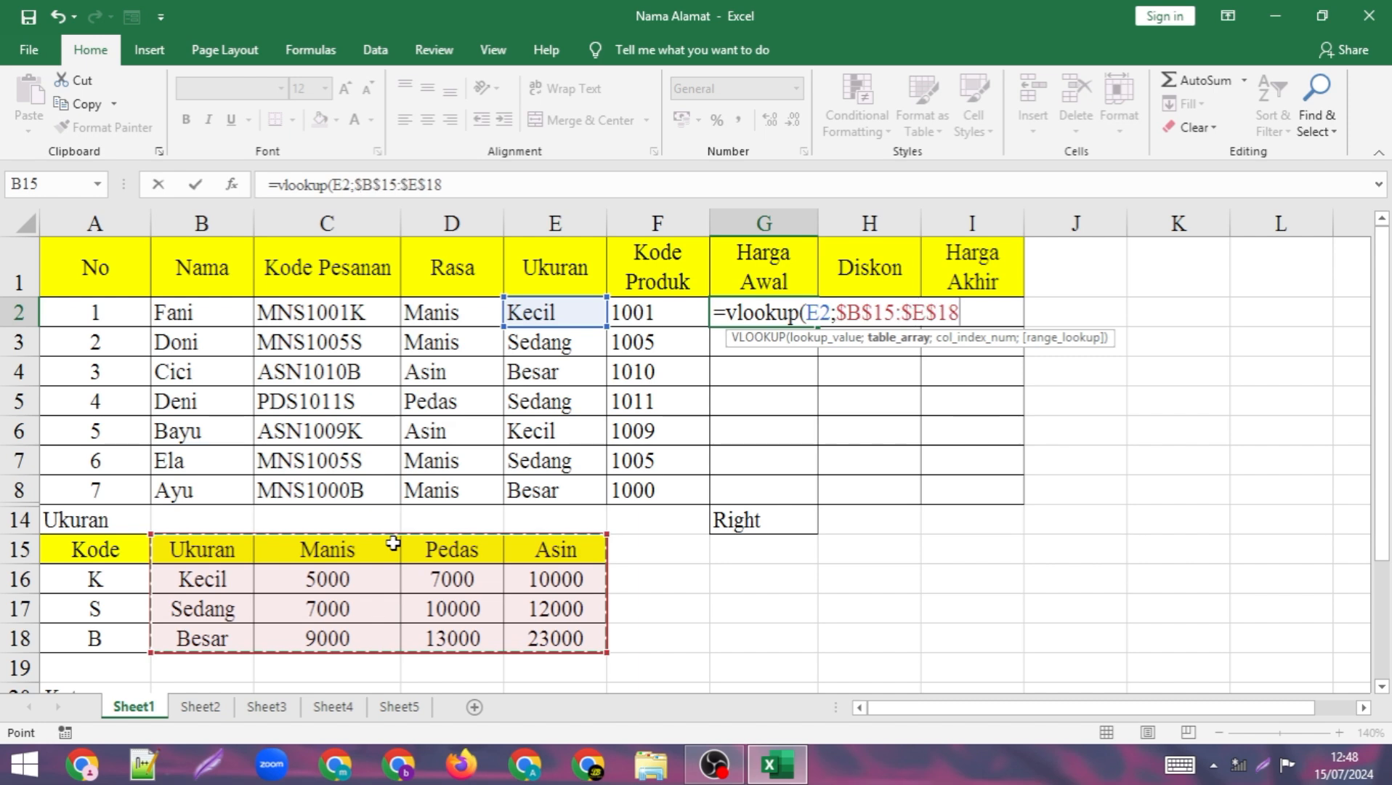
{"action": "type", "text": ";"}
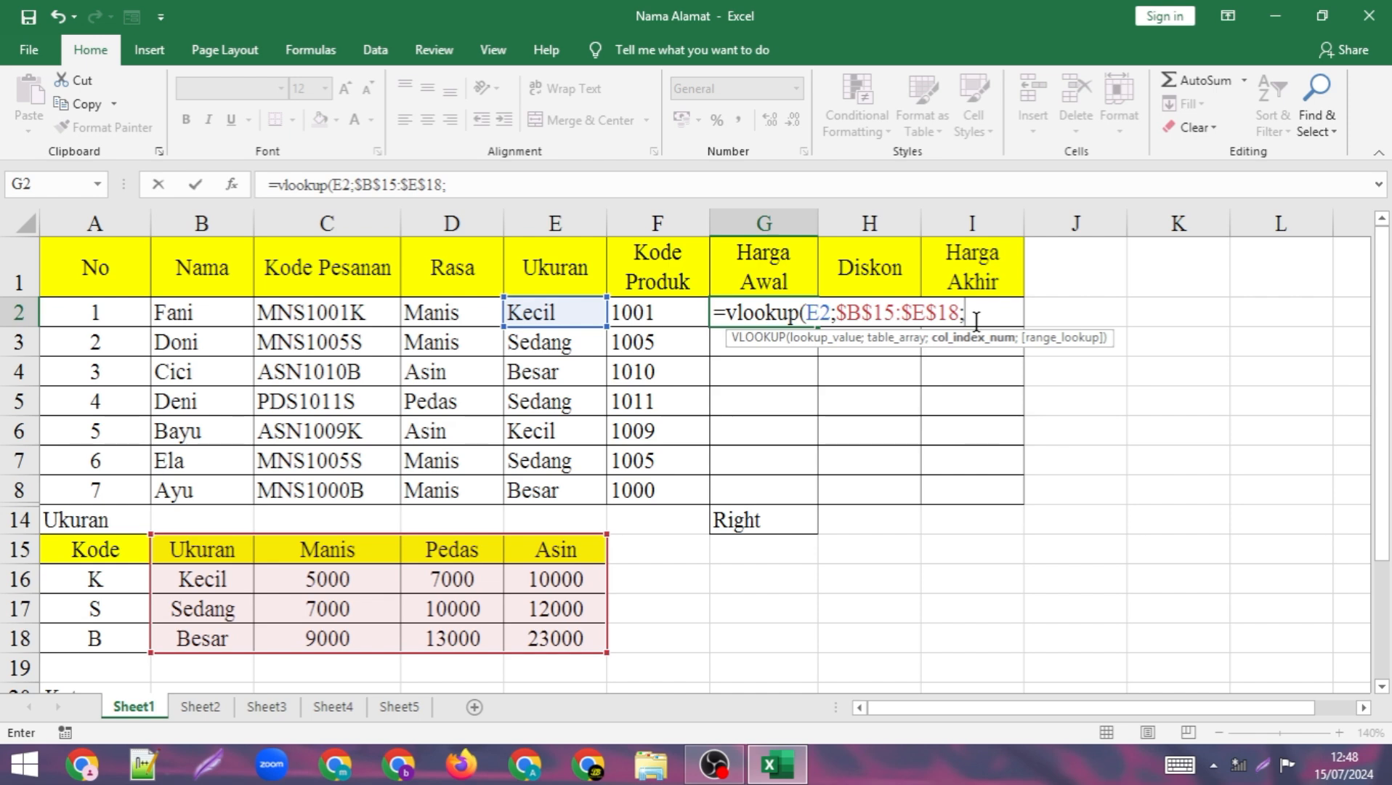
- Nest a MATCH as the column index in G2, looking up D2 in B15:E15 with match type 0
{"action": "type", "text": "matc"}
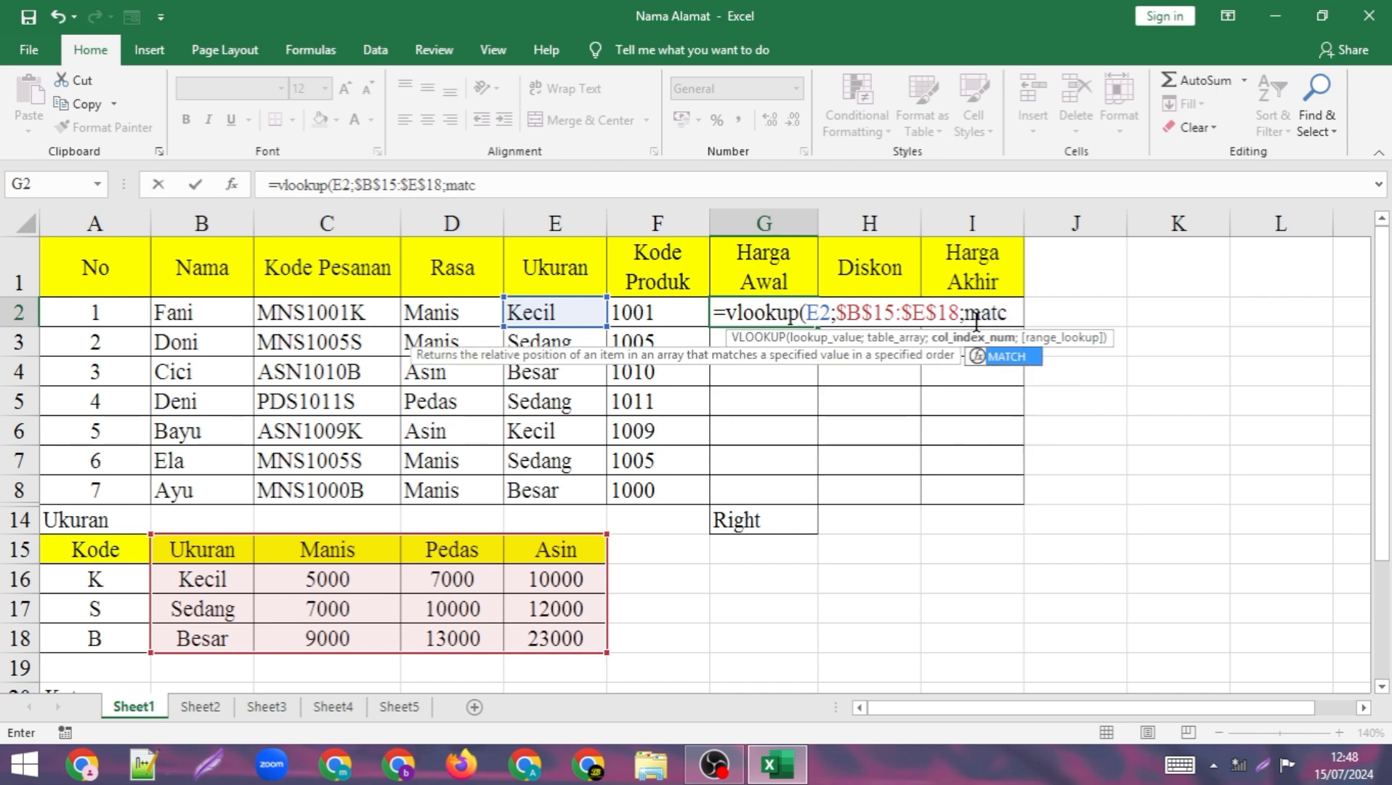
{"action": "type", "text": "h("}
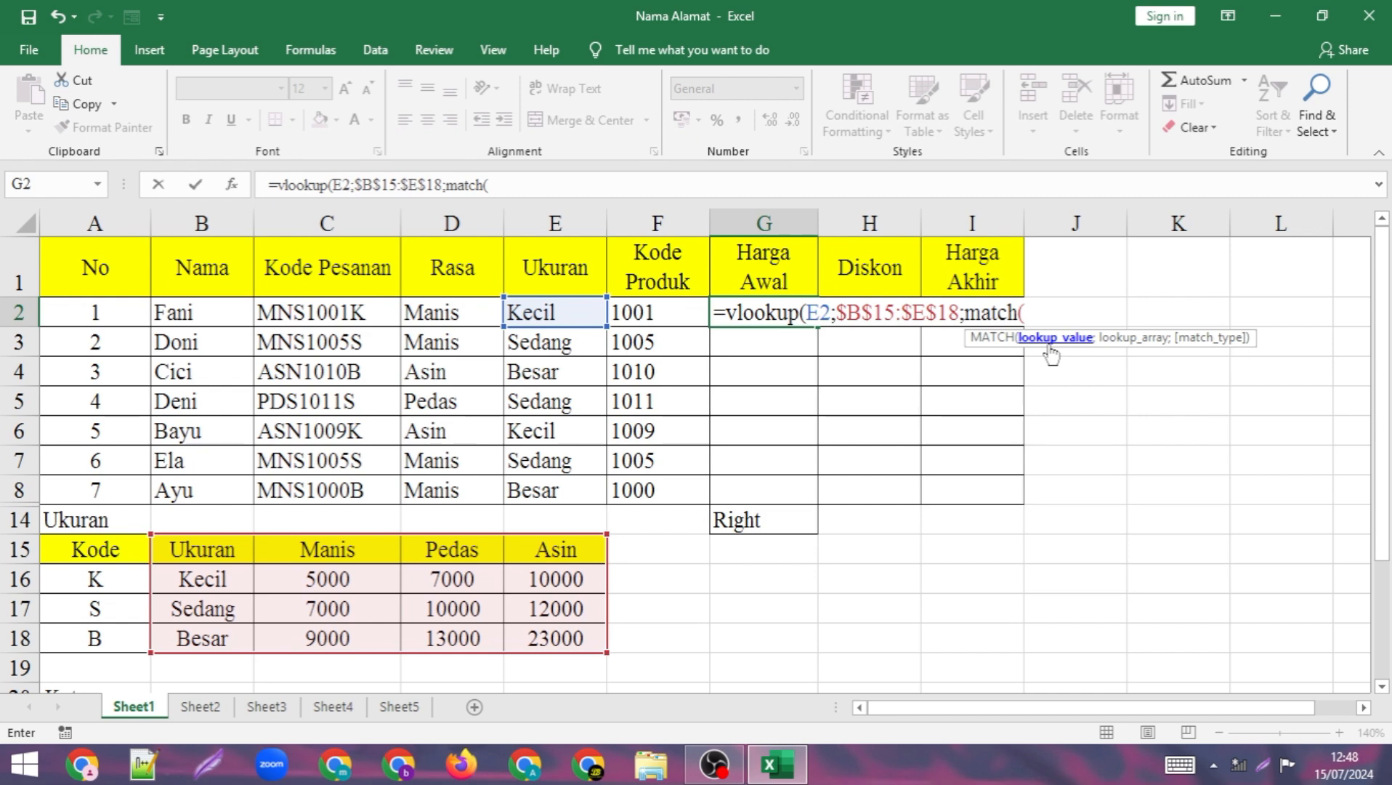
{"action": "left_click", "coordinate": [463, 314]}
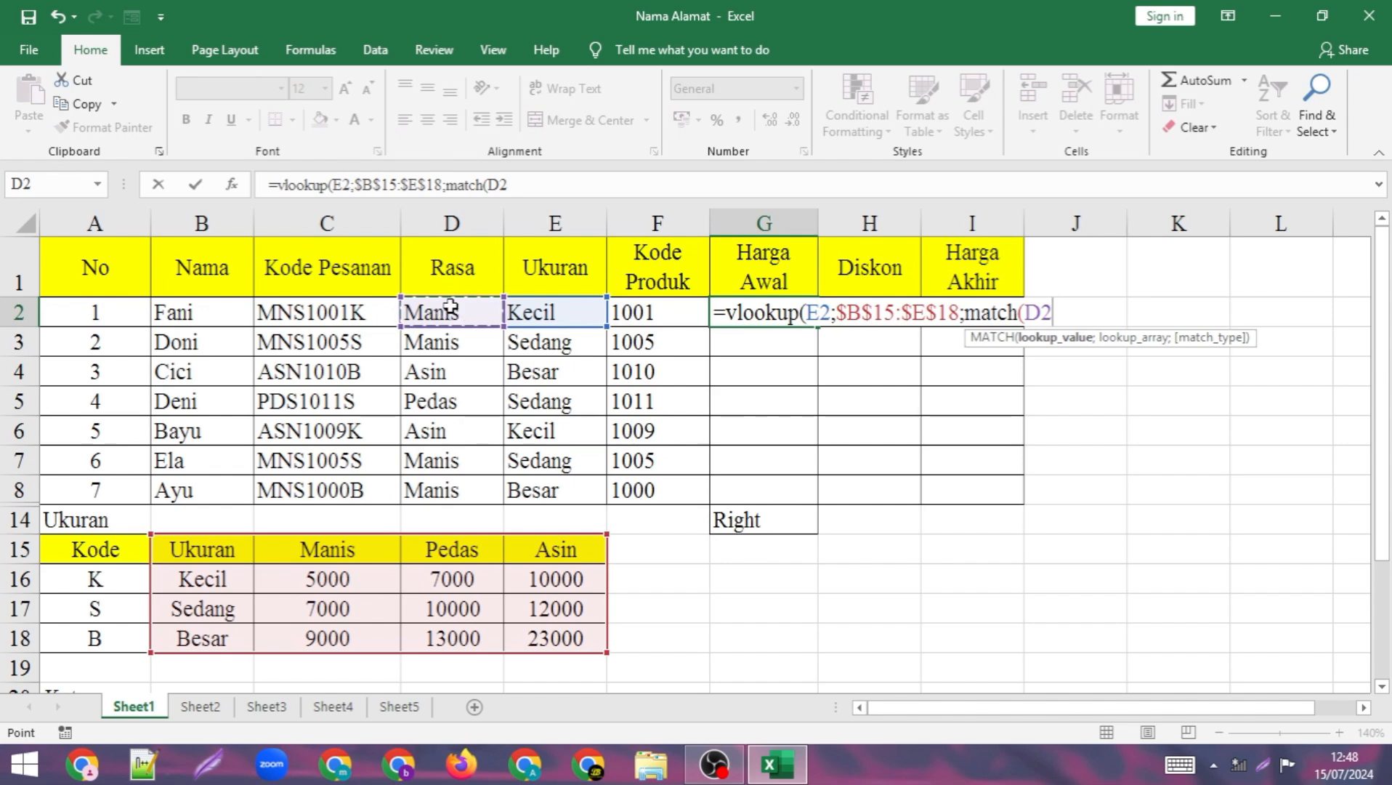
{"action": "type", "text": ";"}
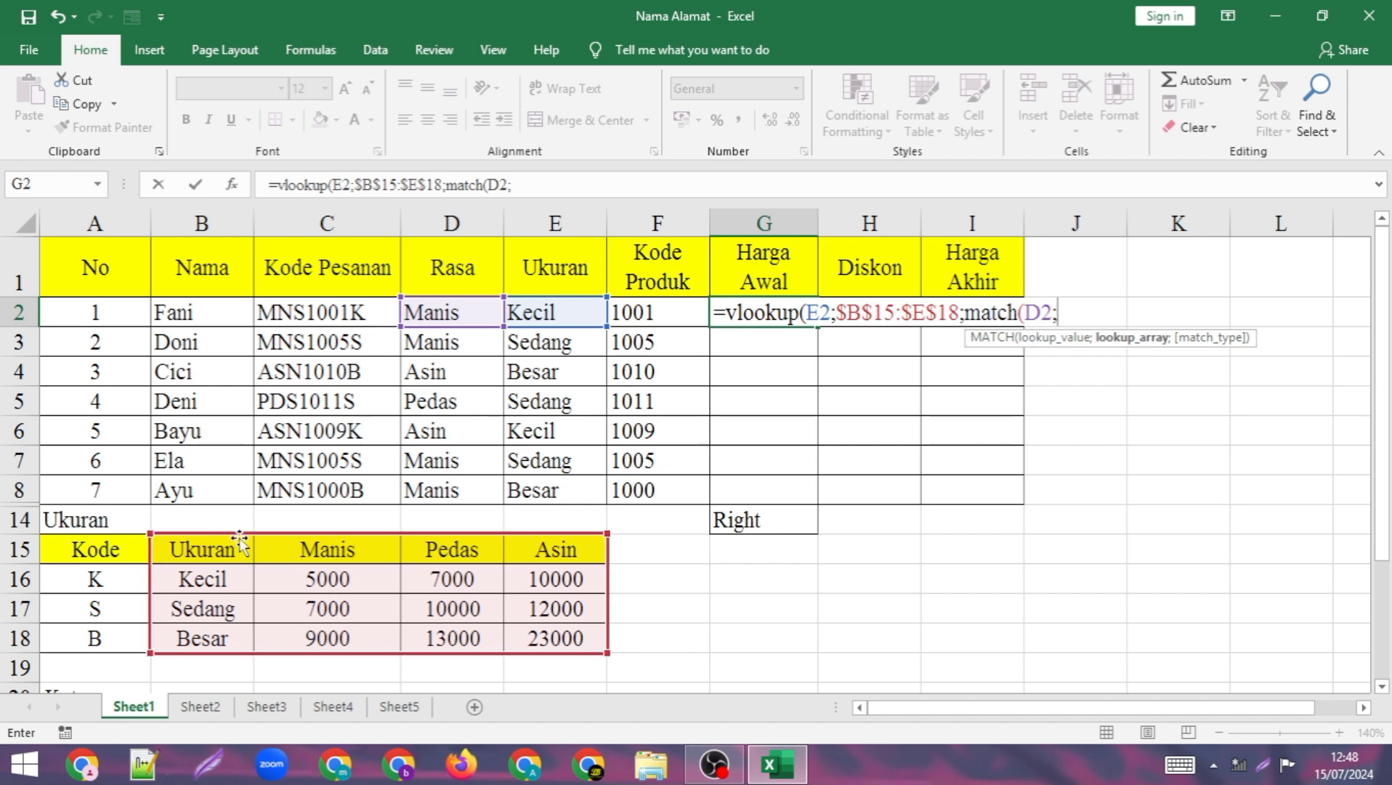
{"action": "left_click_drag", "start_coordinate": [205, 546], "coordinate": [545, 551]}
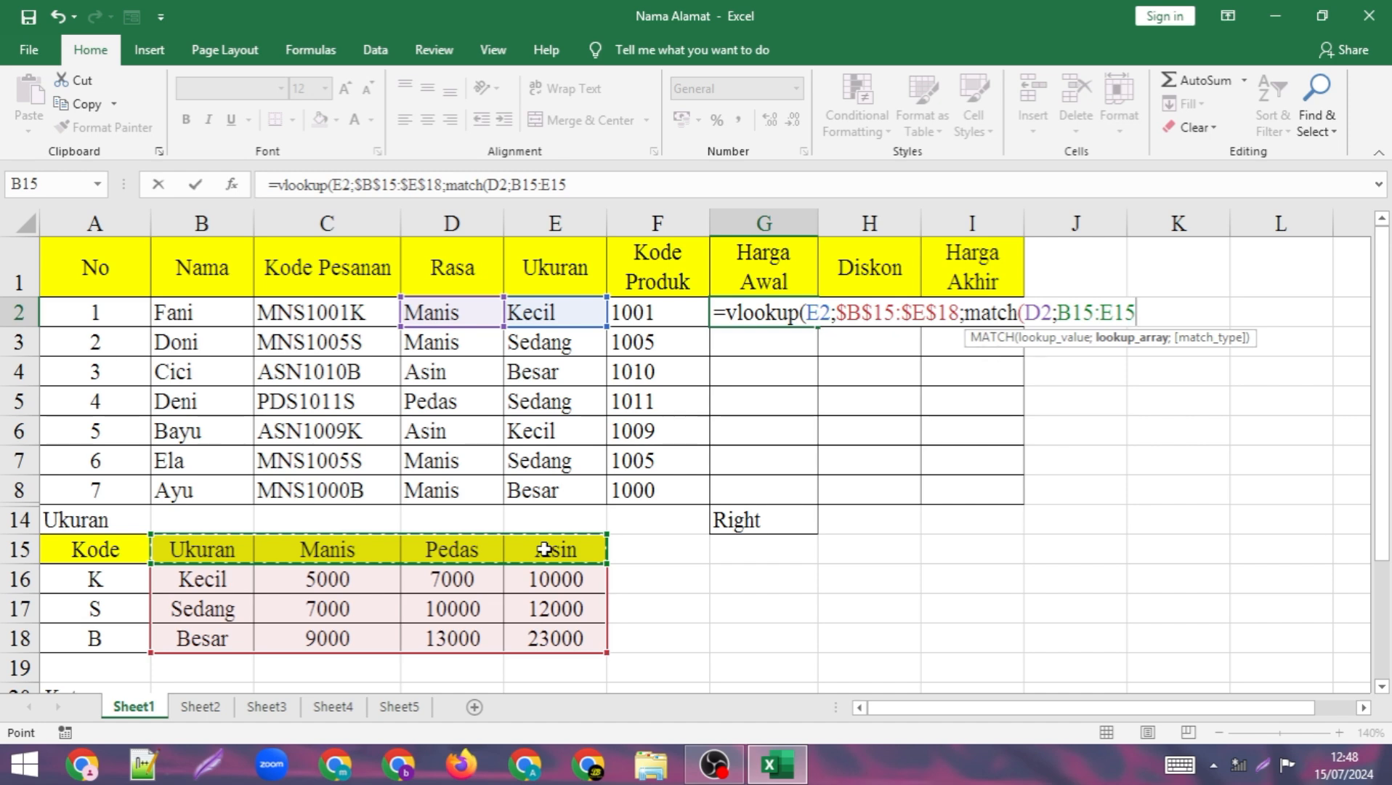
{"action": "type", "text": ";"}
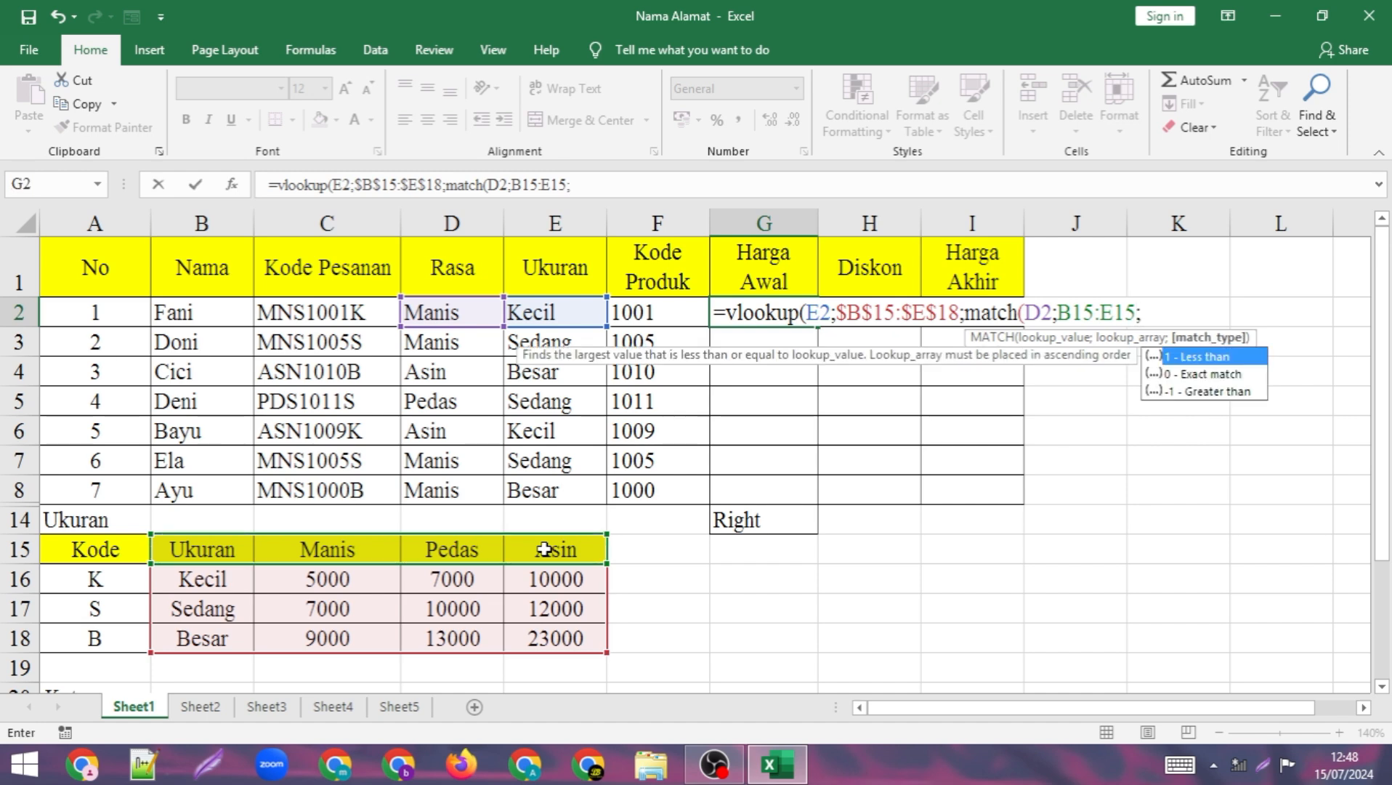
{"action": "type", "text": "0)"}
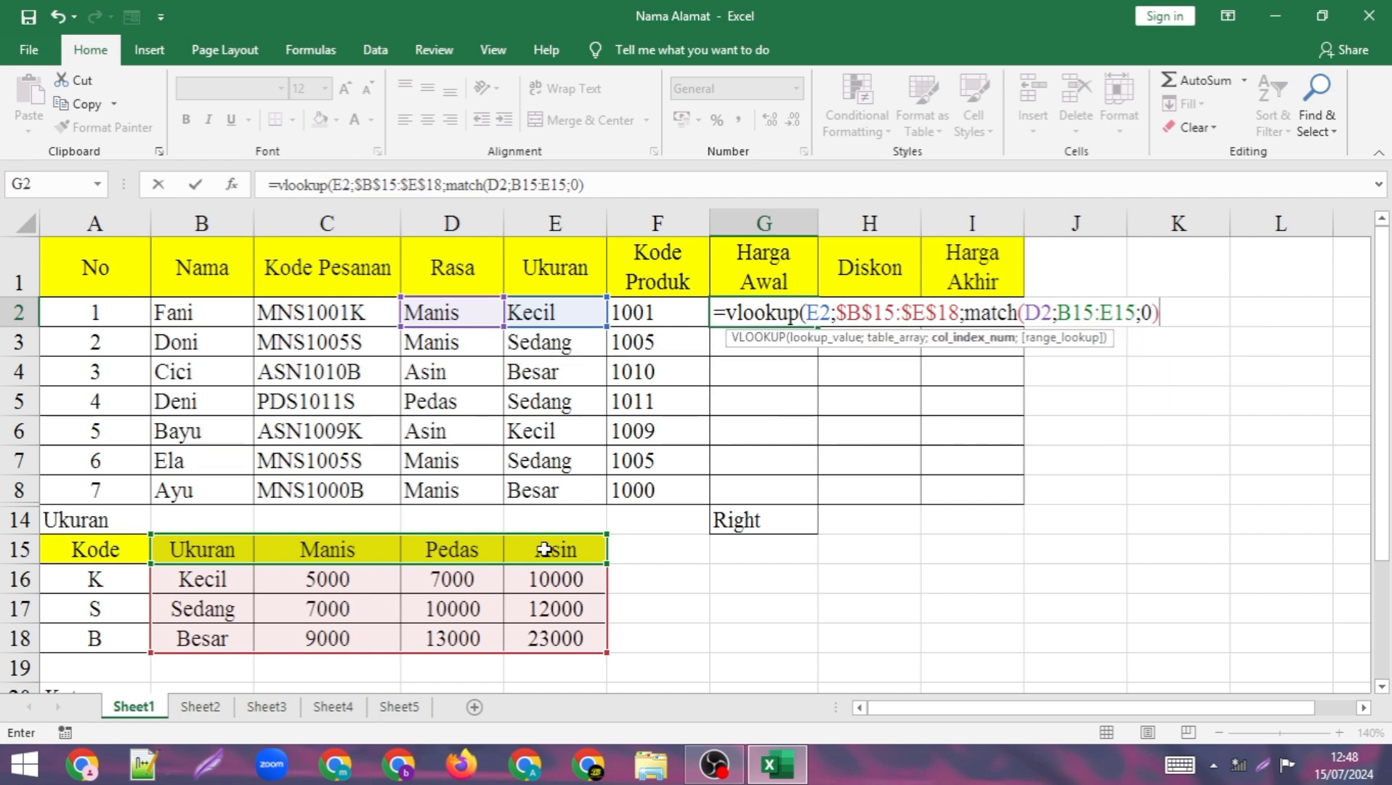
- Finish the G2 VLOOKUP with range lookup 0, review its arguments and enter the formula
{"action": "type", "text": ";"}
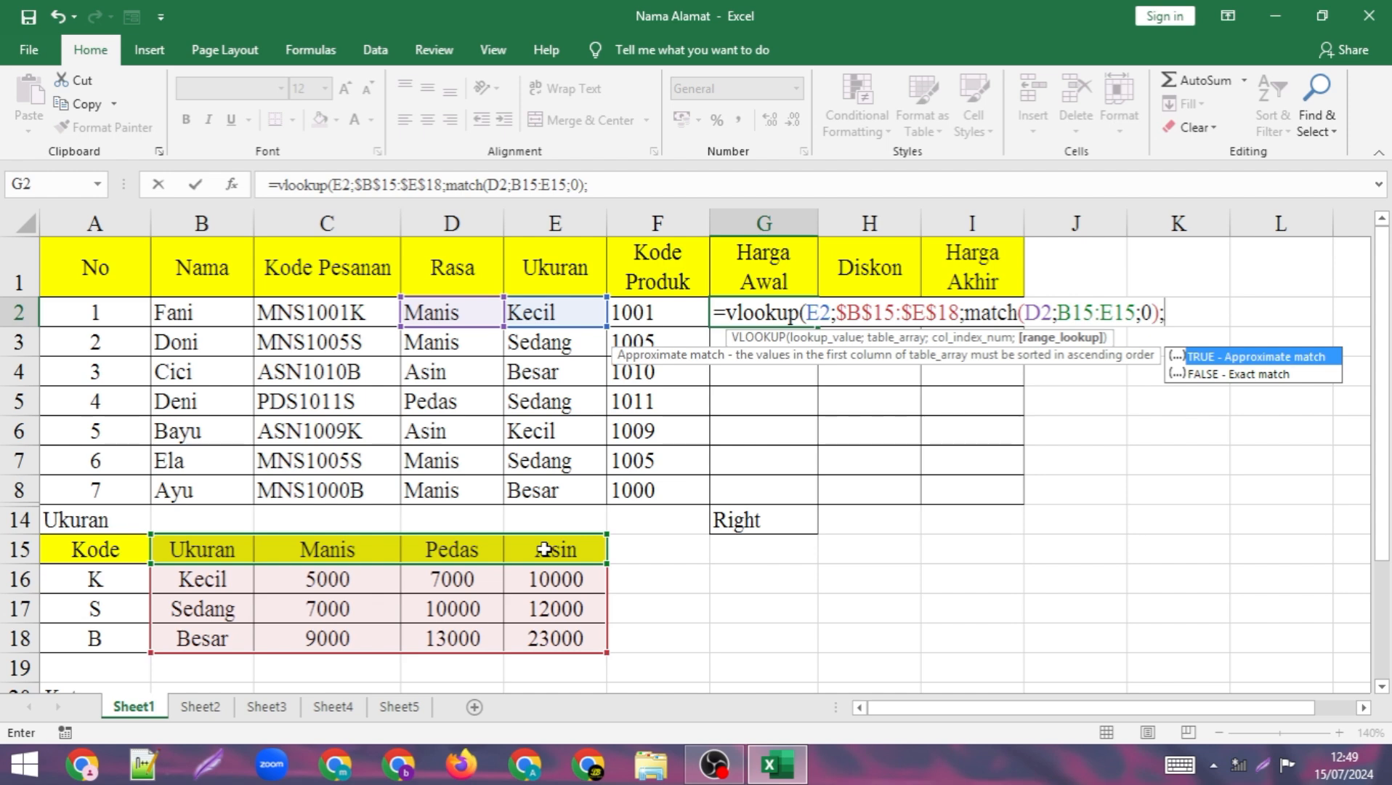
{"action": "type", "text": "o"}
{"action": "key", "text": "BackSpace"}
{"action": "type", "text": "0)"}
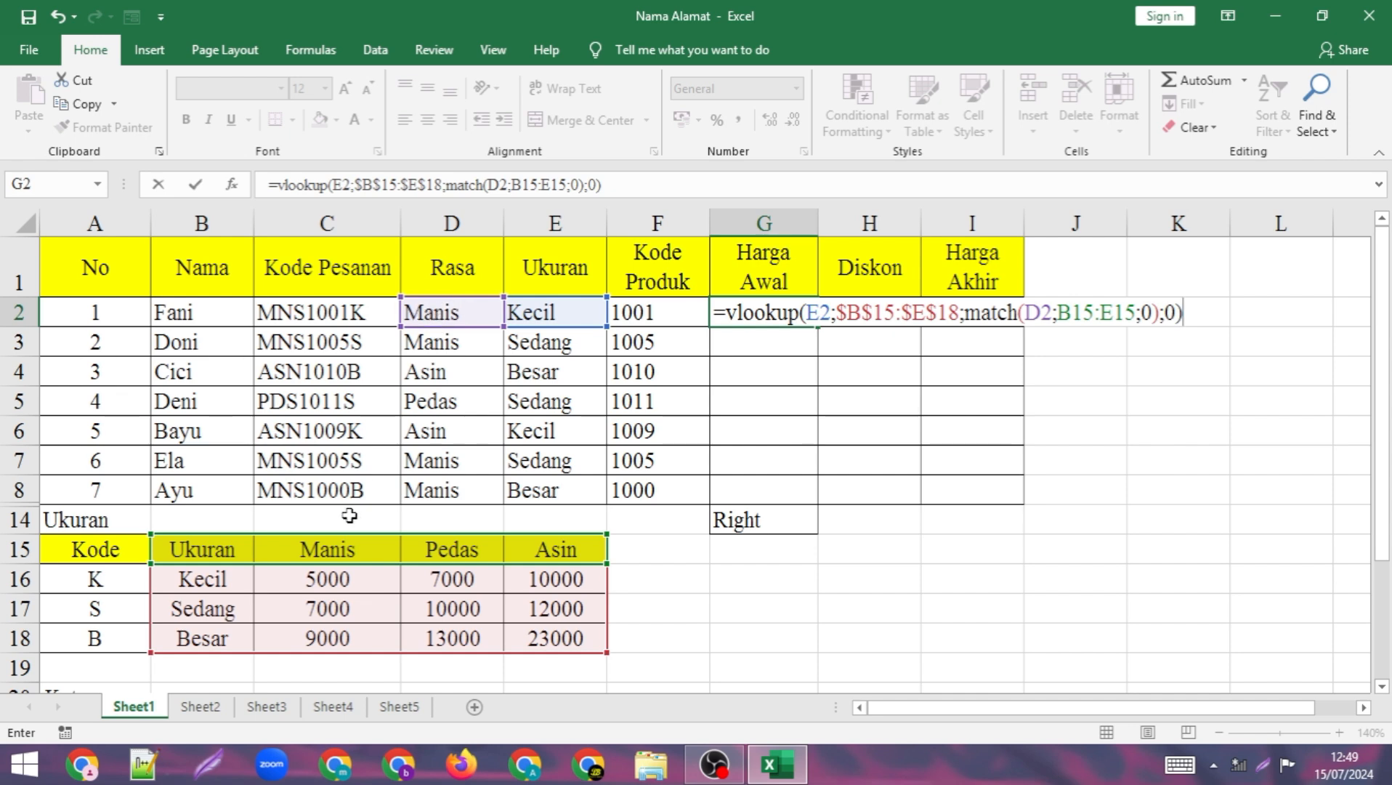
{"action": "left_click", "coordinate": [1134, 313]}
{"action": "left_click", "coordinate": [877, 317]}
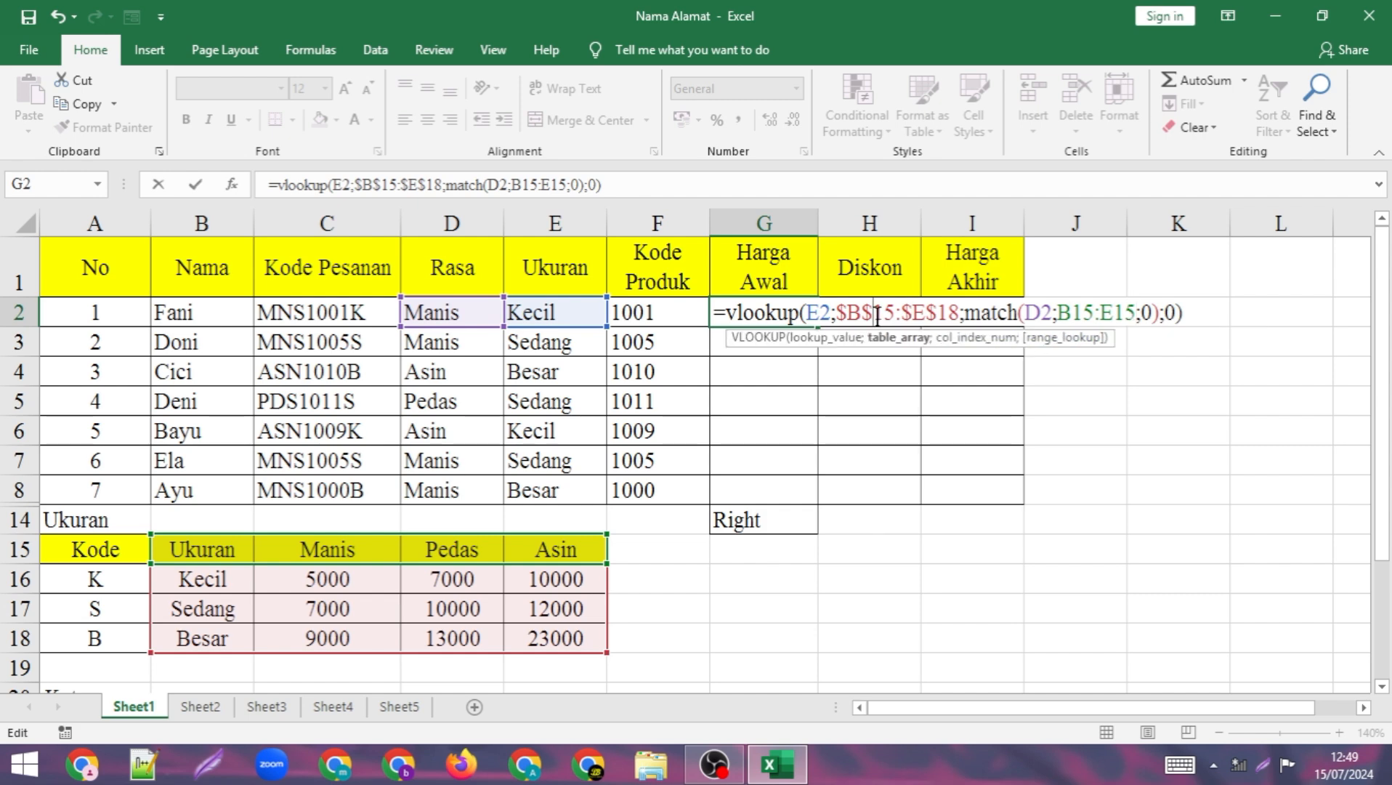
{"action": "left_click", "coordinate": [983, 312]}
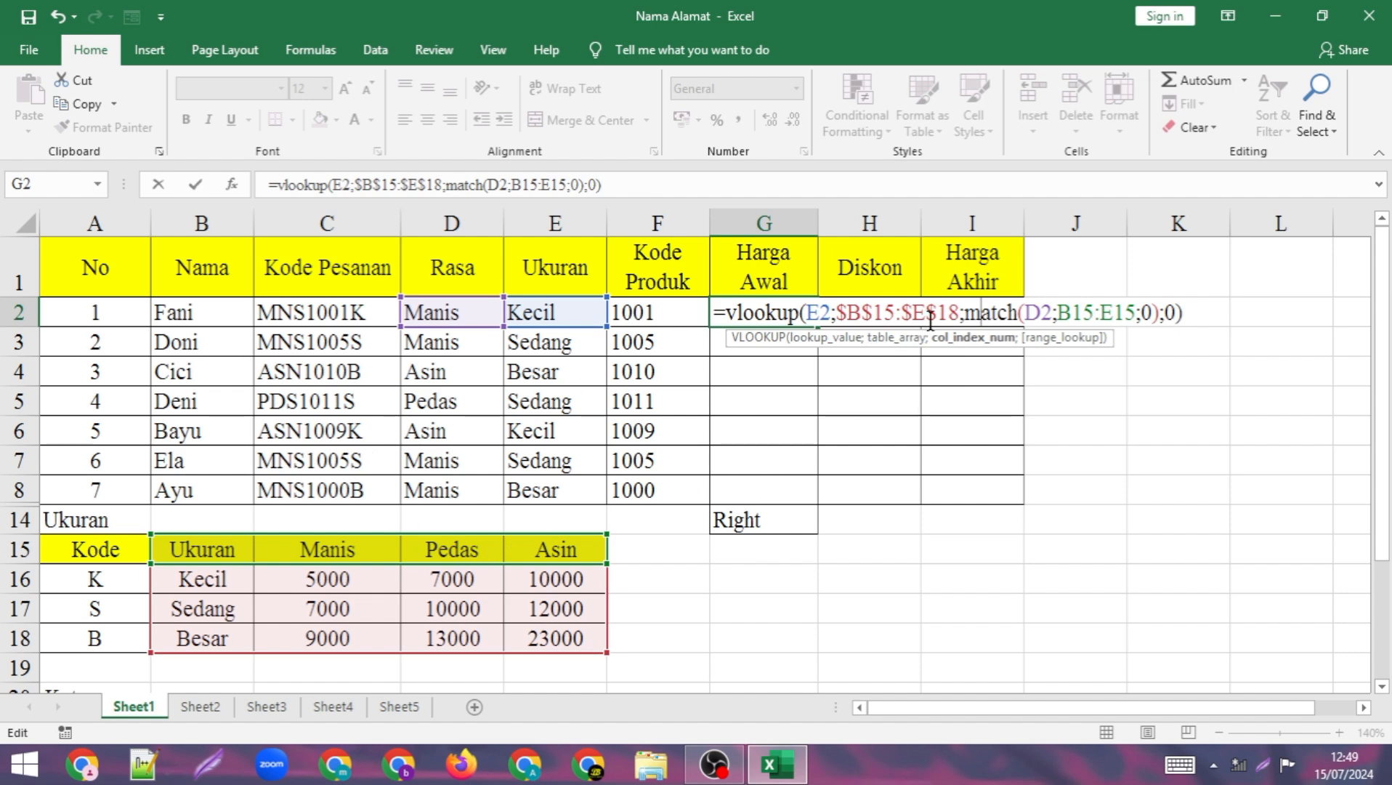
{"action": "key", "text": "Return"}
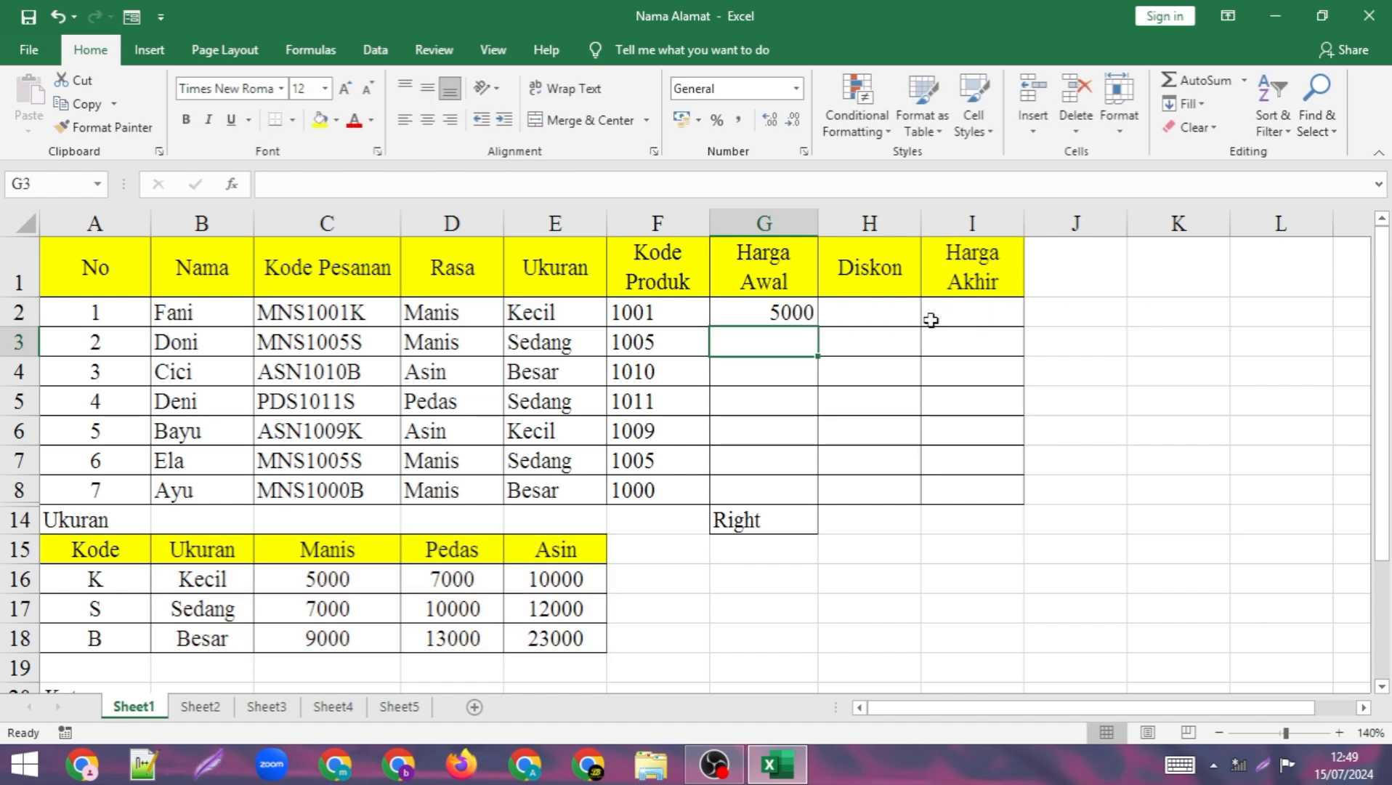
- Fill the G2 formula down to G8 and inspect the references in the G4 copy
{"action": "left_click", "coordinate": [776, 312]}
{"action": "double_click", "coordinate": [817, 327]}
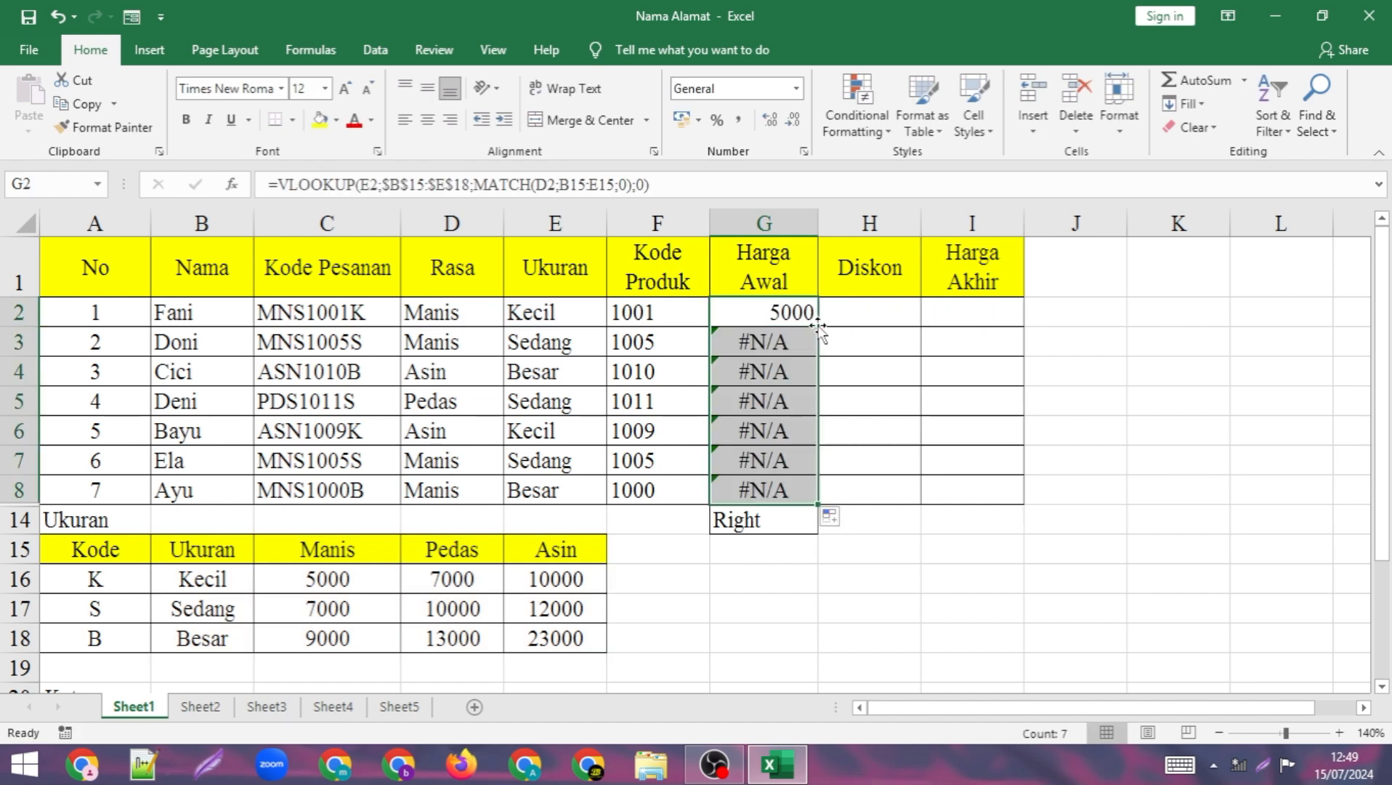
{"action": "left_click", "coordinate": [784, 315]}
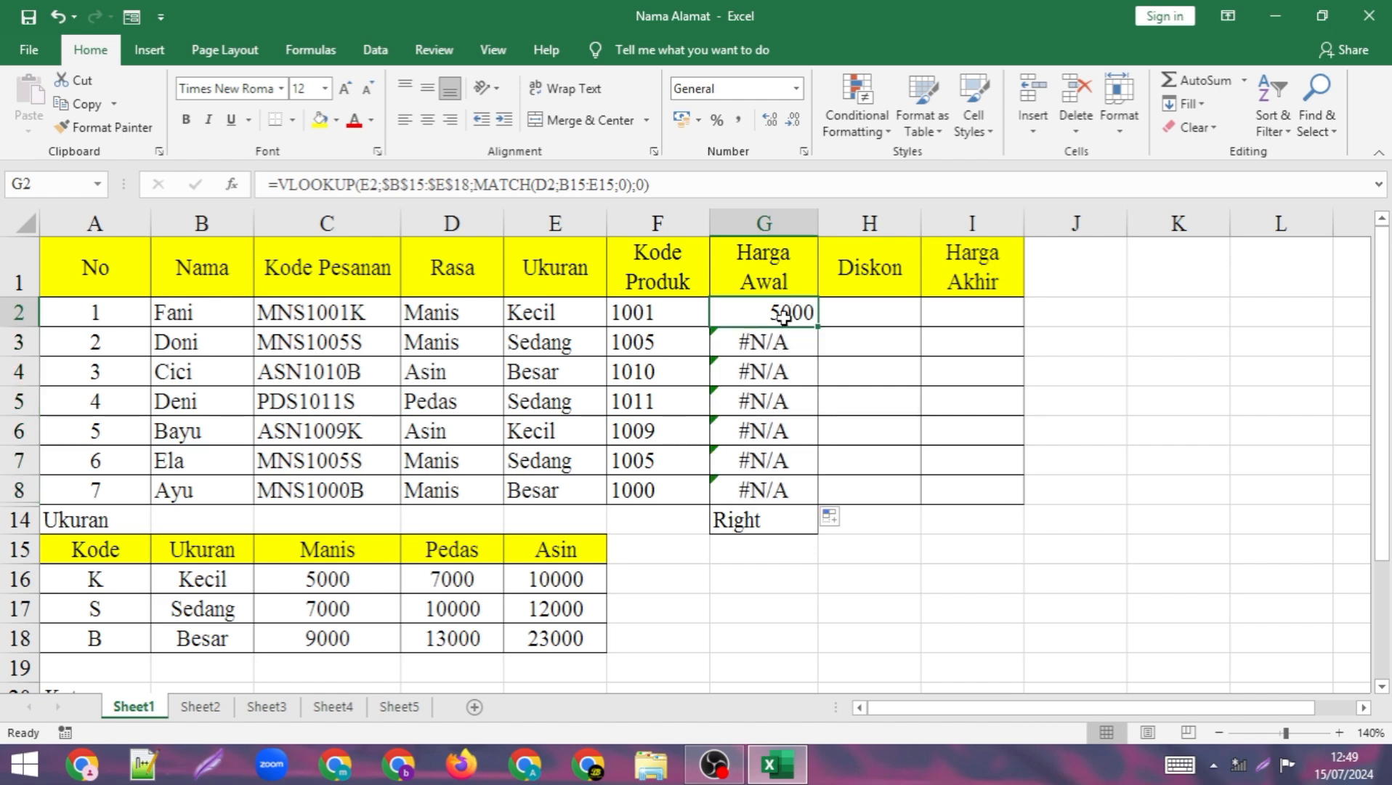
{"action": "double_click", "coordinate": [778, 377]}
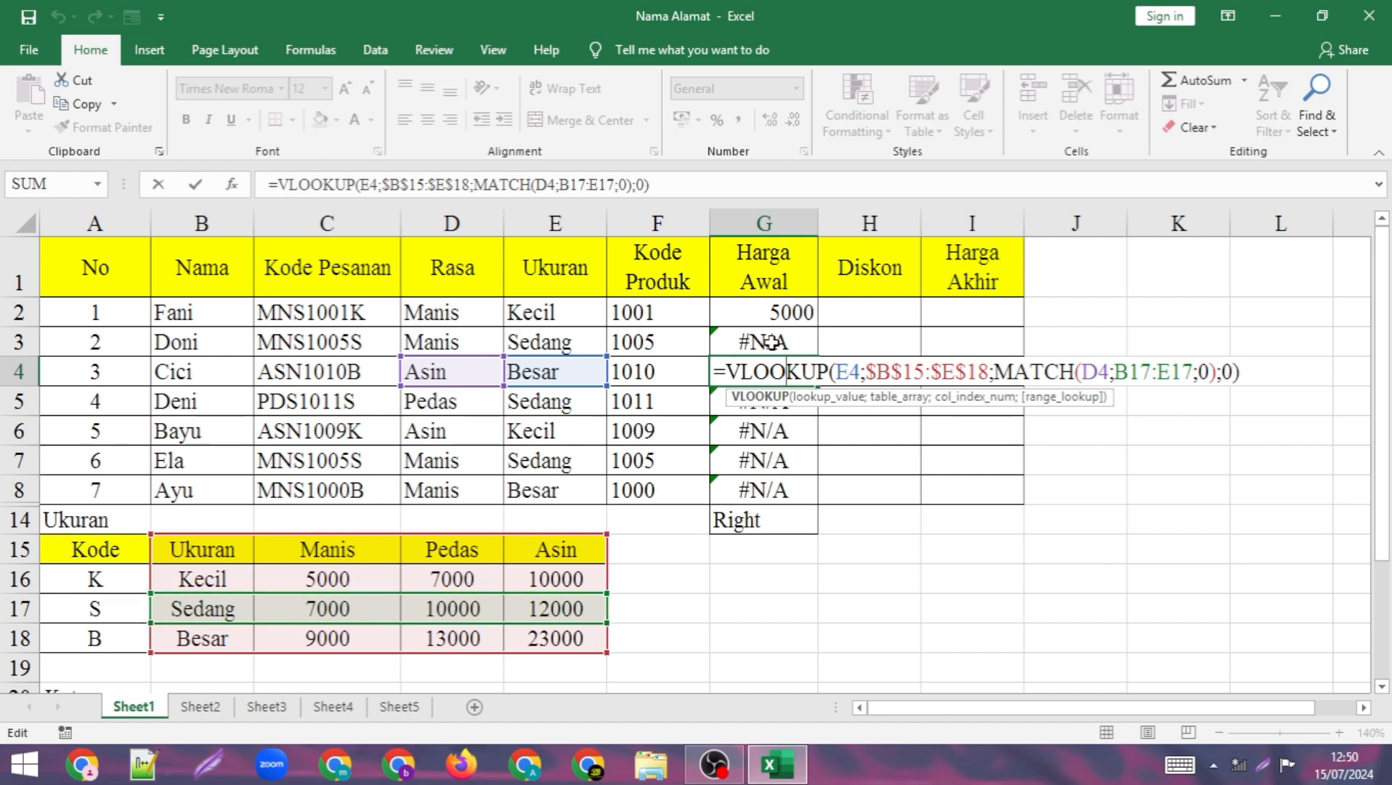
{"action": "key", "text": "Return"}
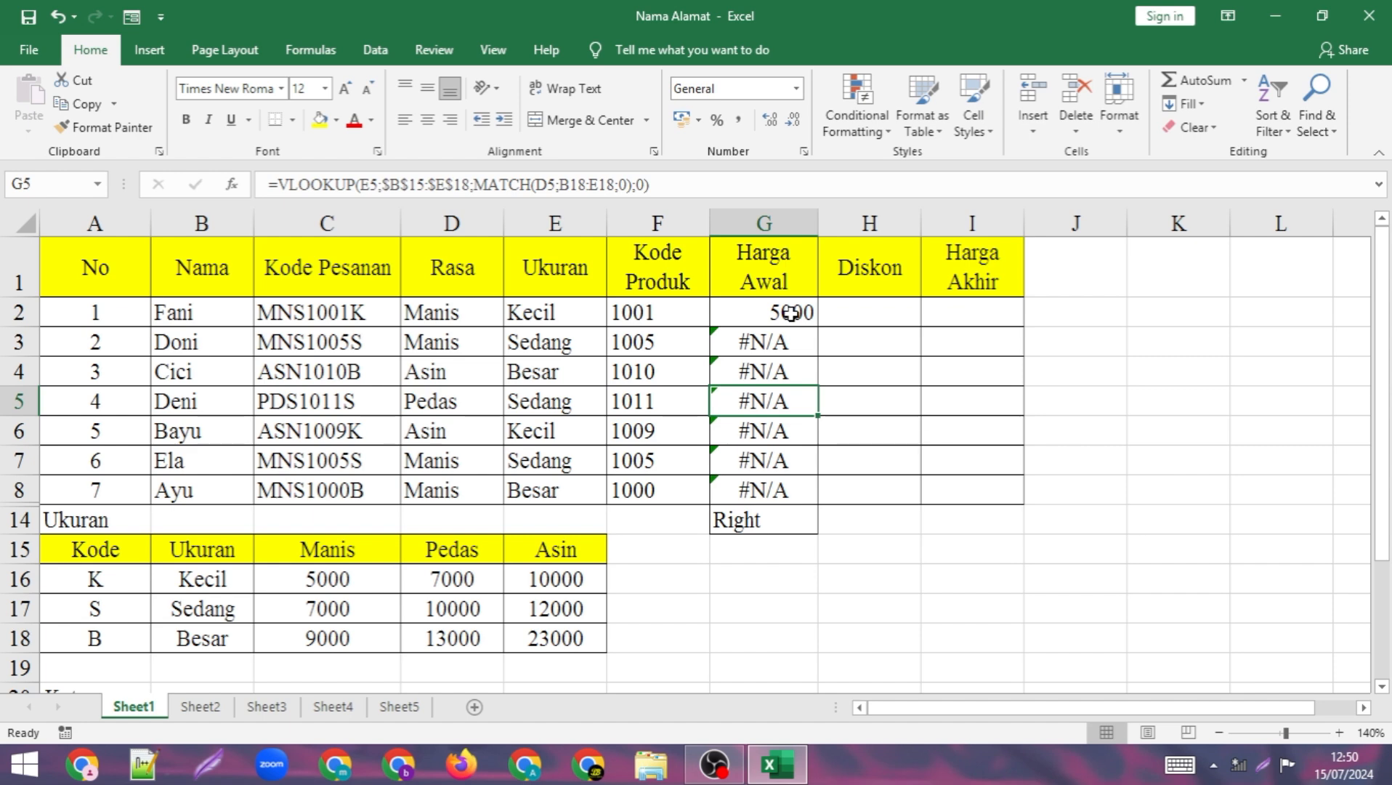
- Make the MATCH lookup range in the G2 formula absolute as $B$15:$E$15
{"action": "left_click", "coordinate": [791, 314]}
{"action": "double_click", "coordinate": [790, 314]}
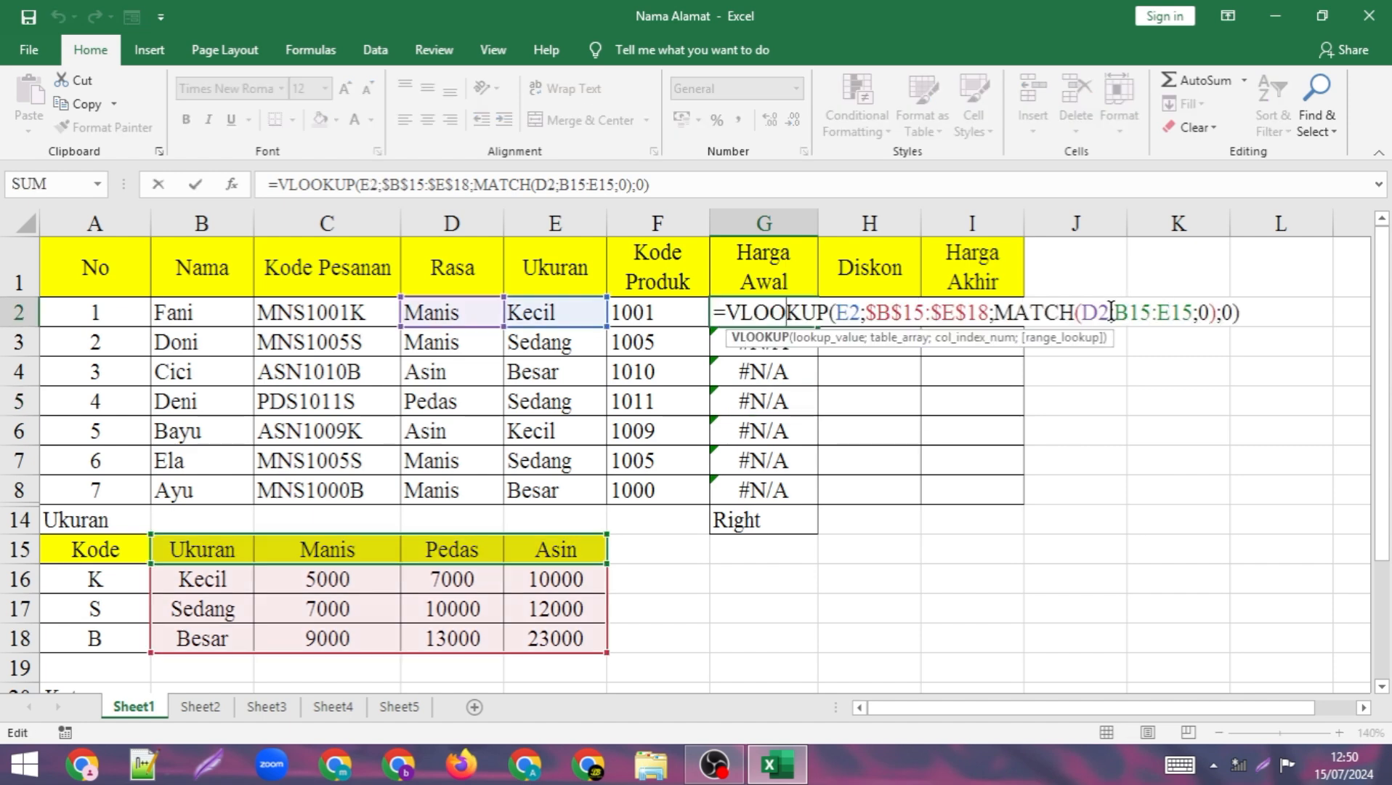
{"action": "left_click_drag", "start_coordinate": [1112, 311], "coordinate": [1189, 308]}
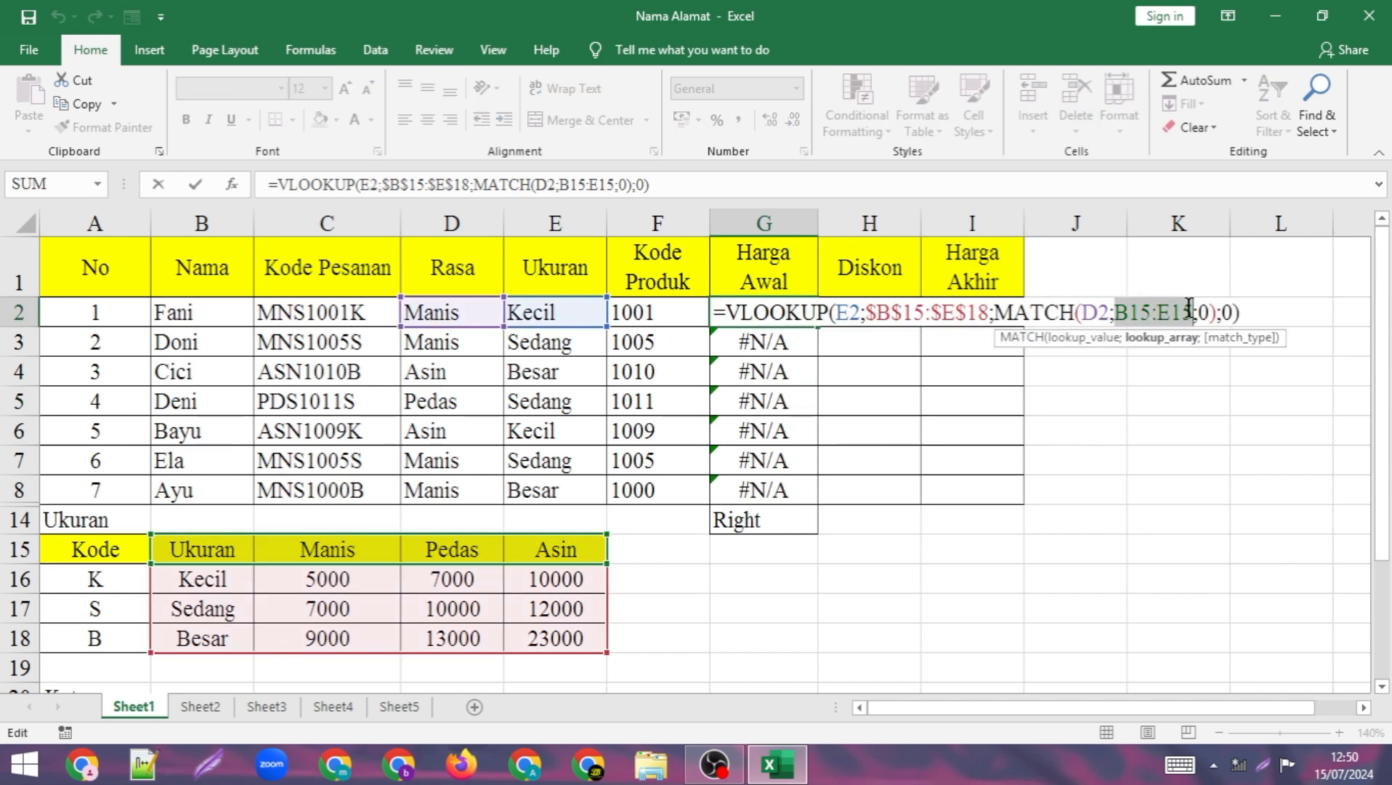
{"action": "key", "text": "F4"}
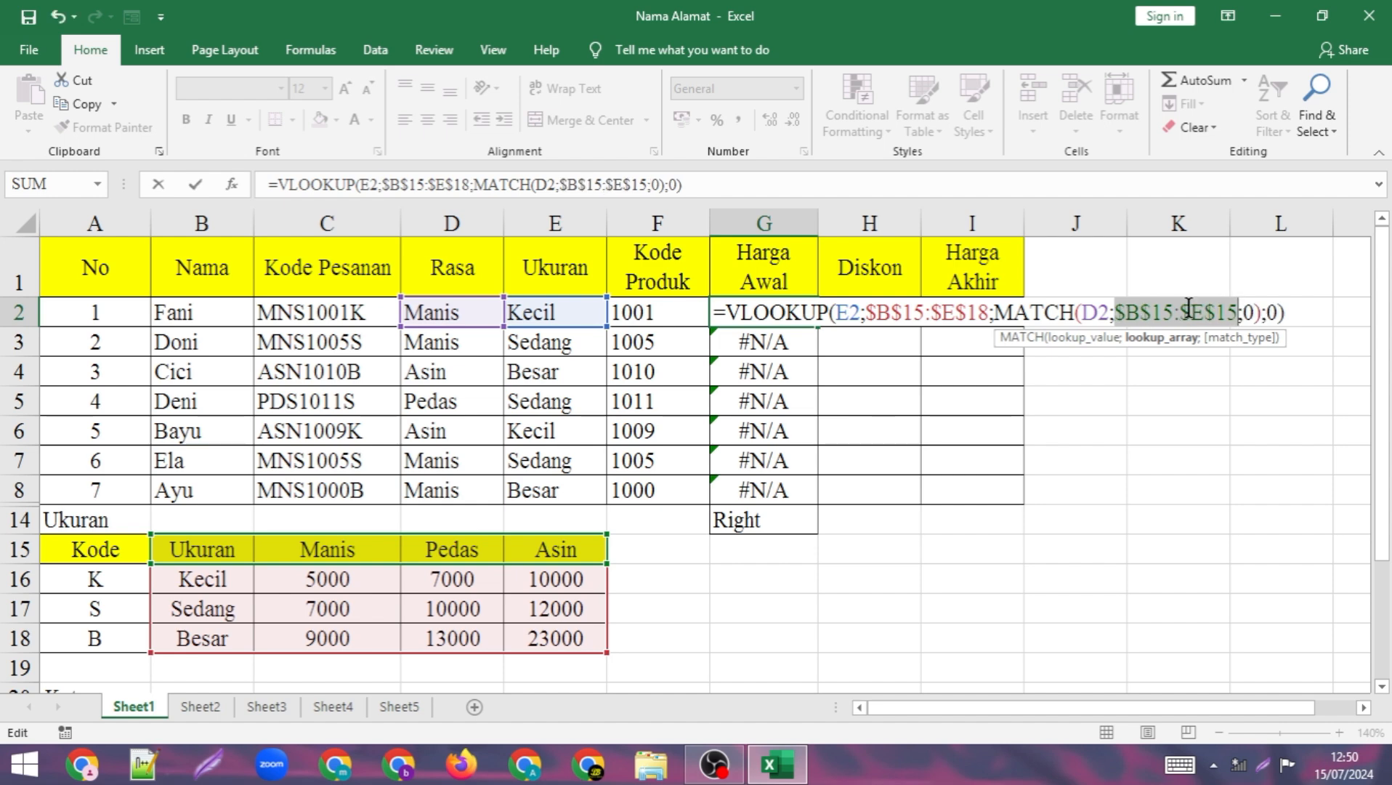
{"action": "key", "text": "Return"}
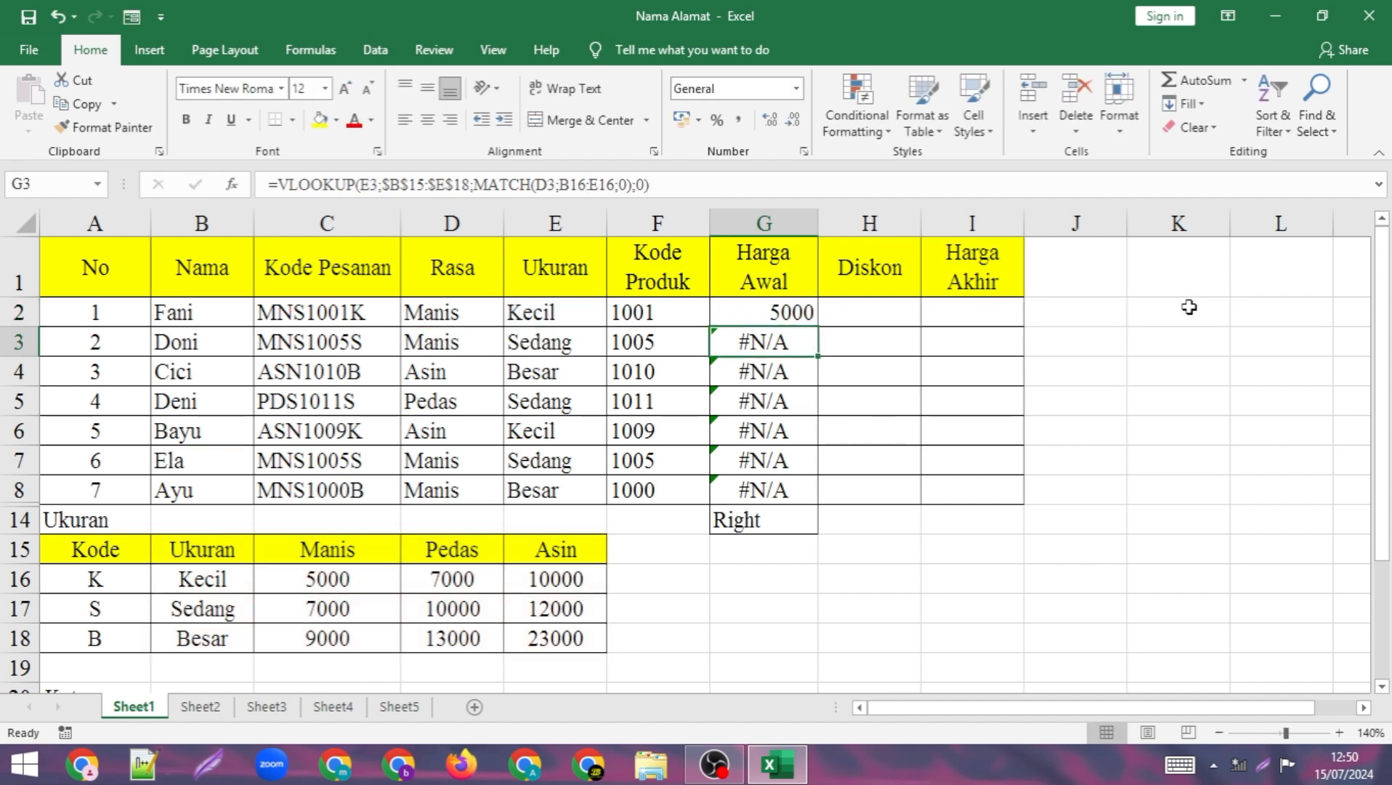
- Fill the corrected G2 Harga Awal formula down to G8
{"action": "left_click", "coordinate": [799, 313]}
{"action": "left_click_drag", "start_coordinate": [818, 327], "coordinate": [808, 492]}
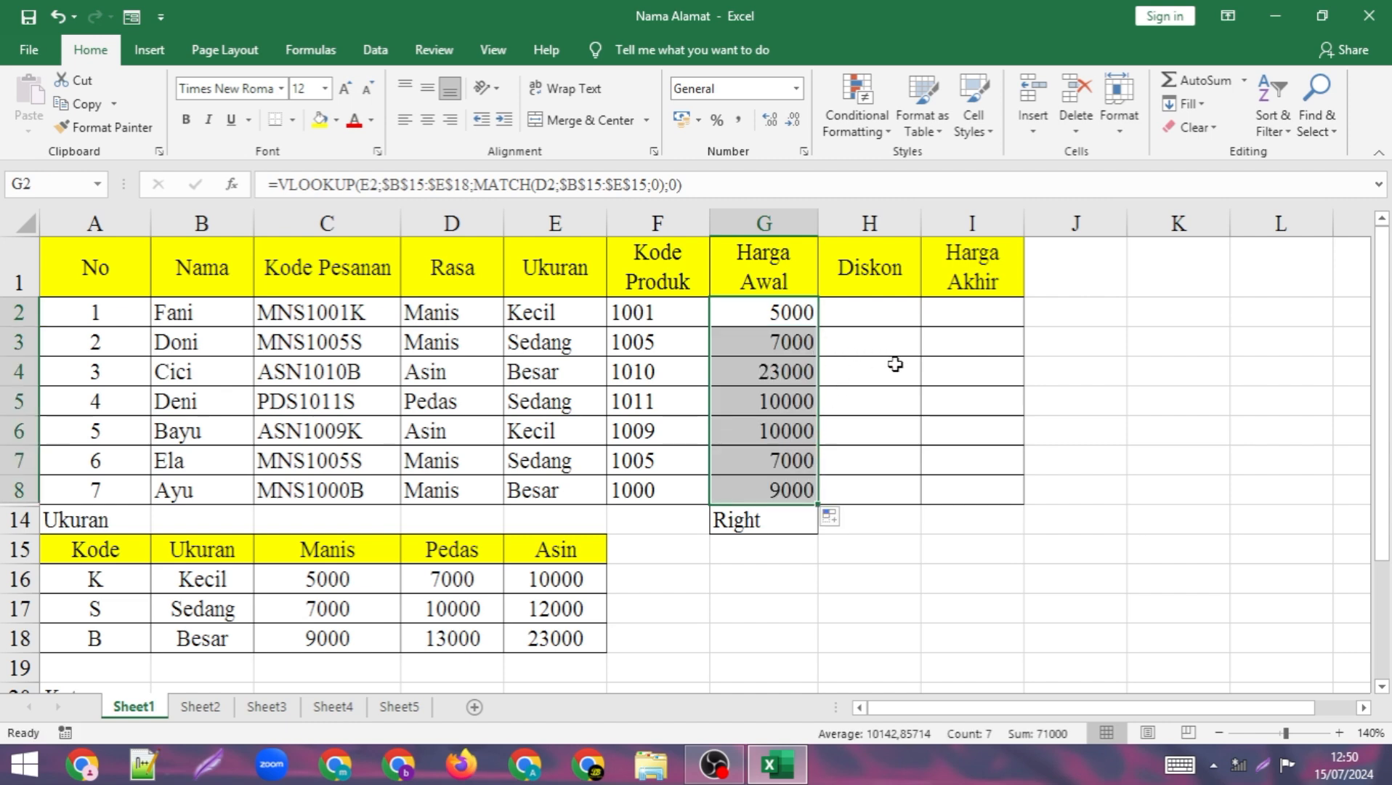
{"action": "left_click", "coordinate": [829, 377]}
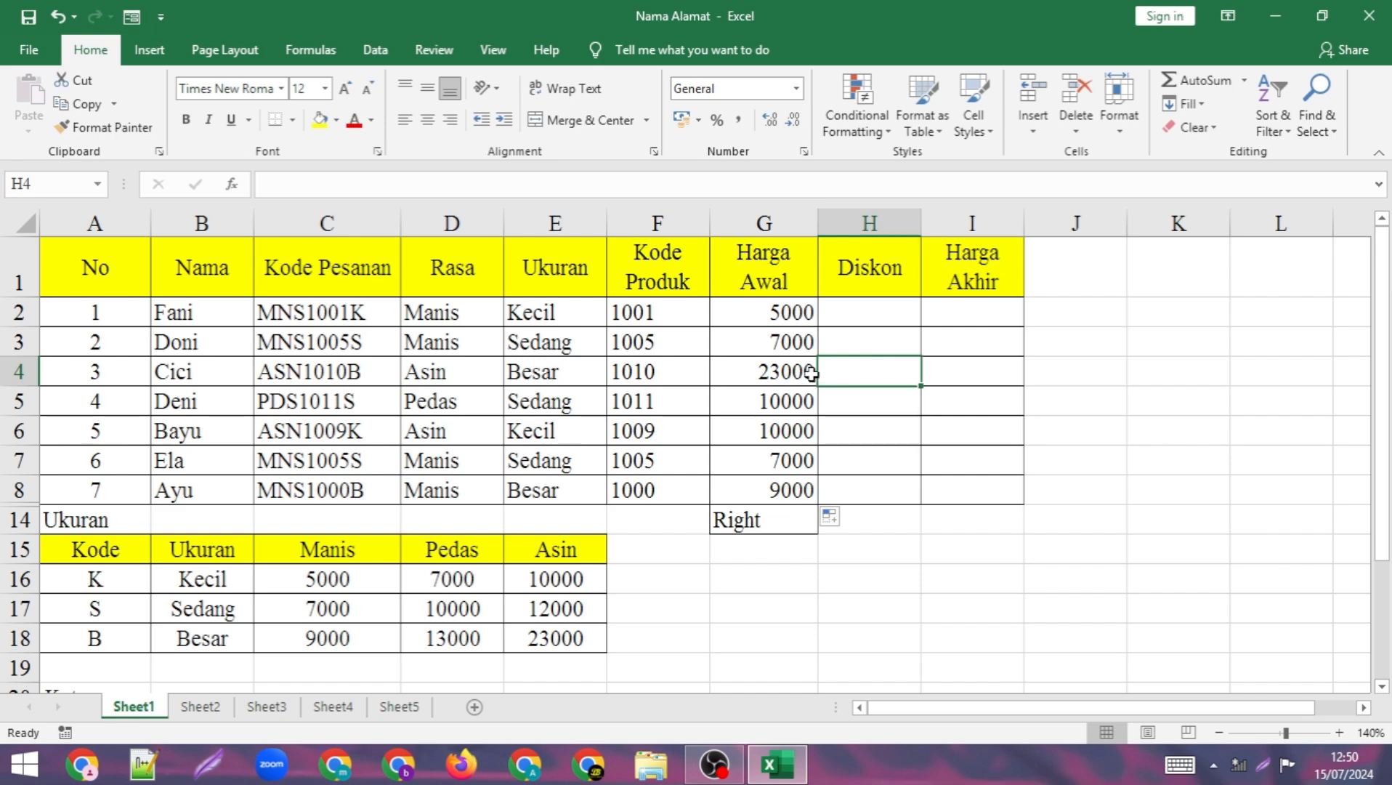
- Check the discount rate in the Keterangan notes and enter =5%*G2 in H2 under Diskon
{"action": "left_click", "coordinate": [874, 308]}
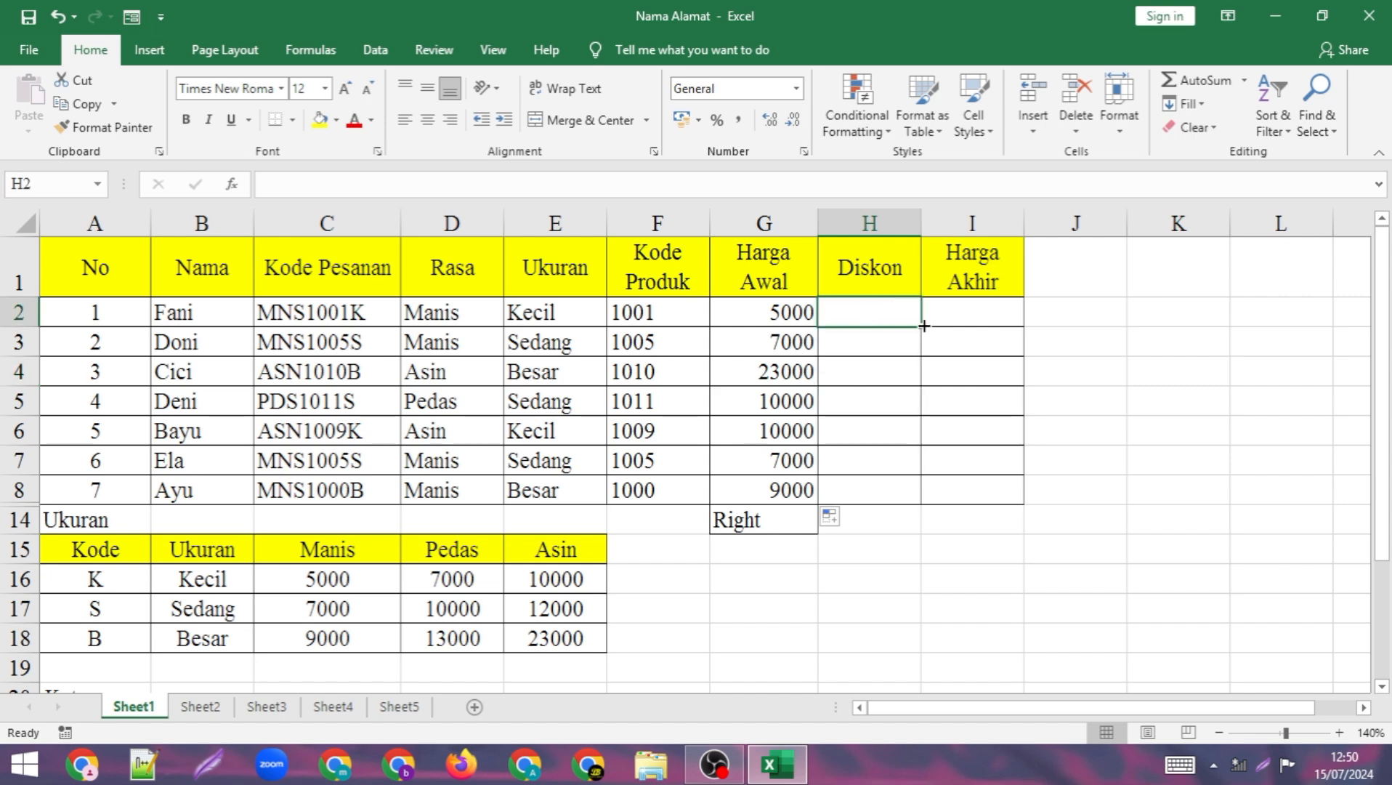
{"action": "scroll", "coordinate": [407, 603], "scroll_direction": "down", "scroll_amount": 4}
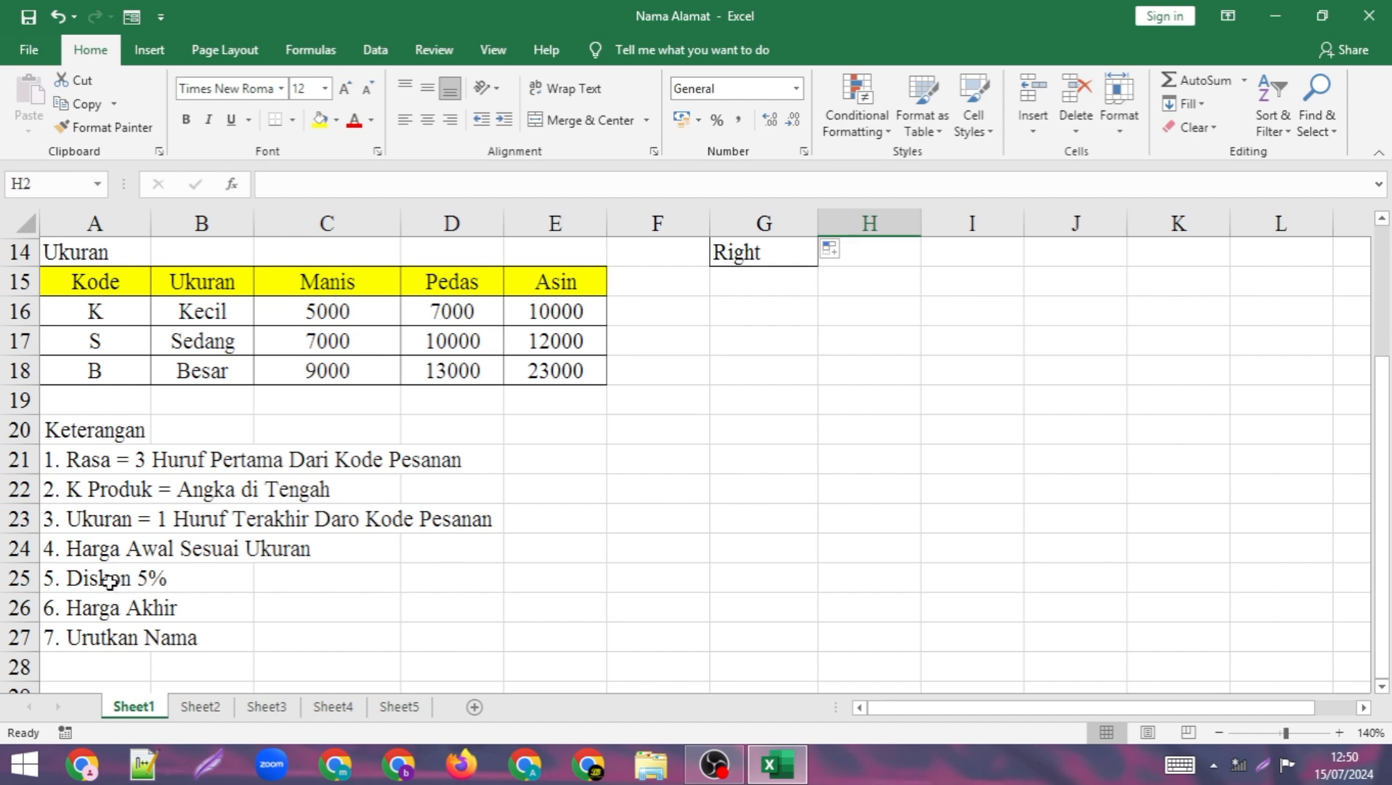
{"action": "scroll", "coordinate": [329, 569], "scroll_direction": "up", "scroll_amount": 4}
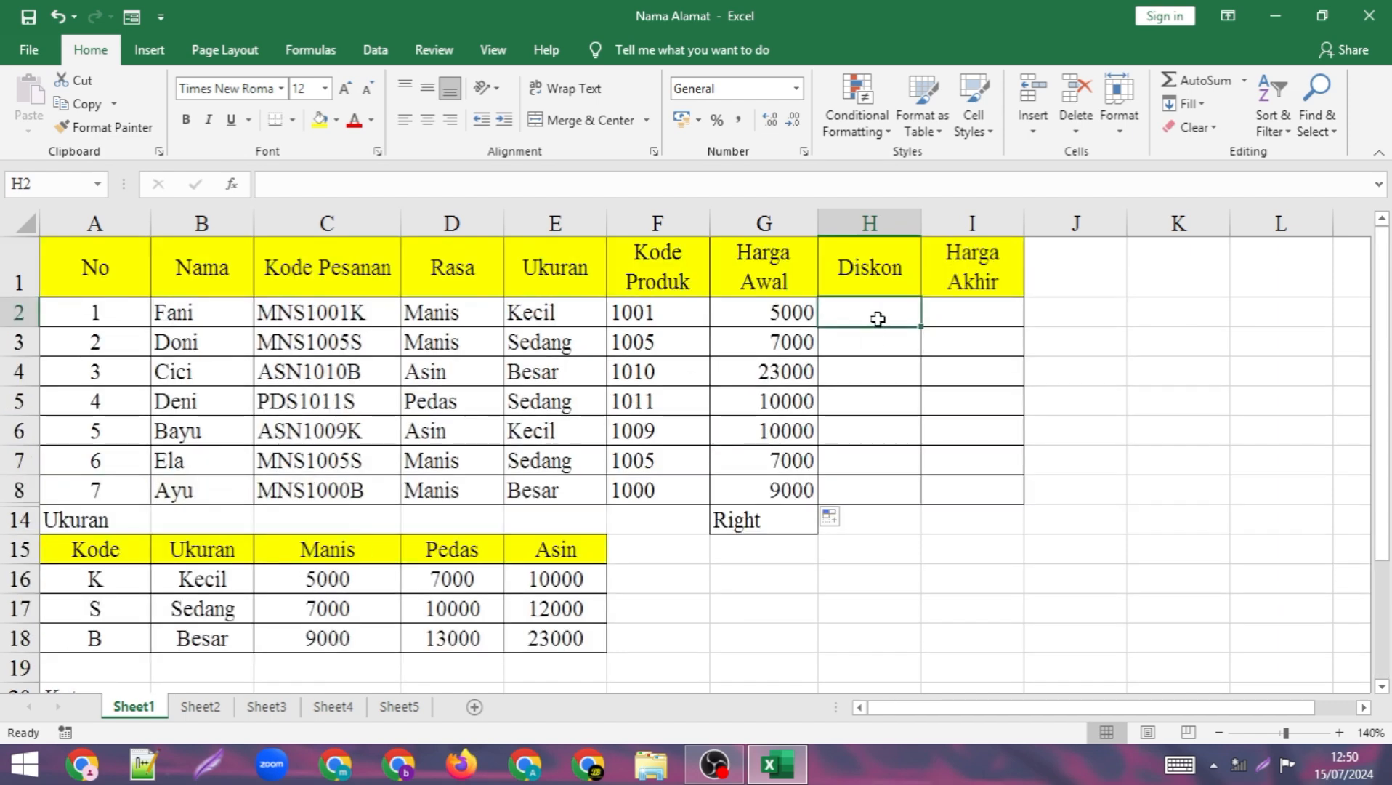
{"action": "type", "text": "="}
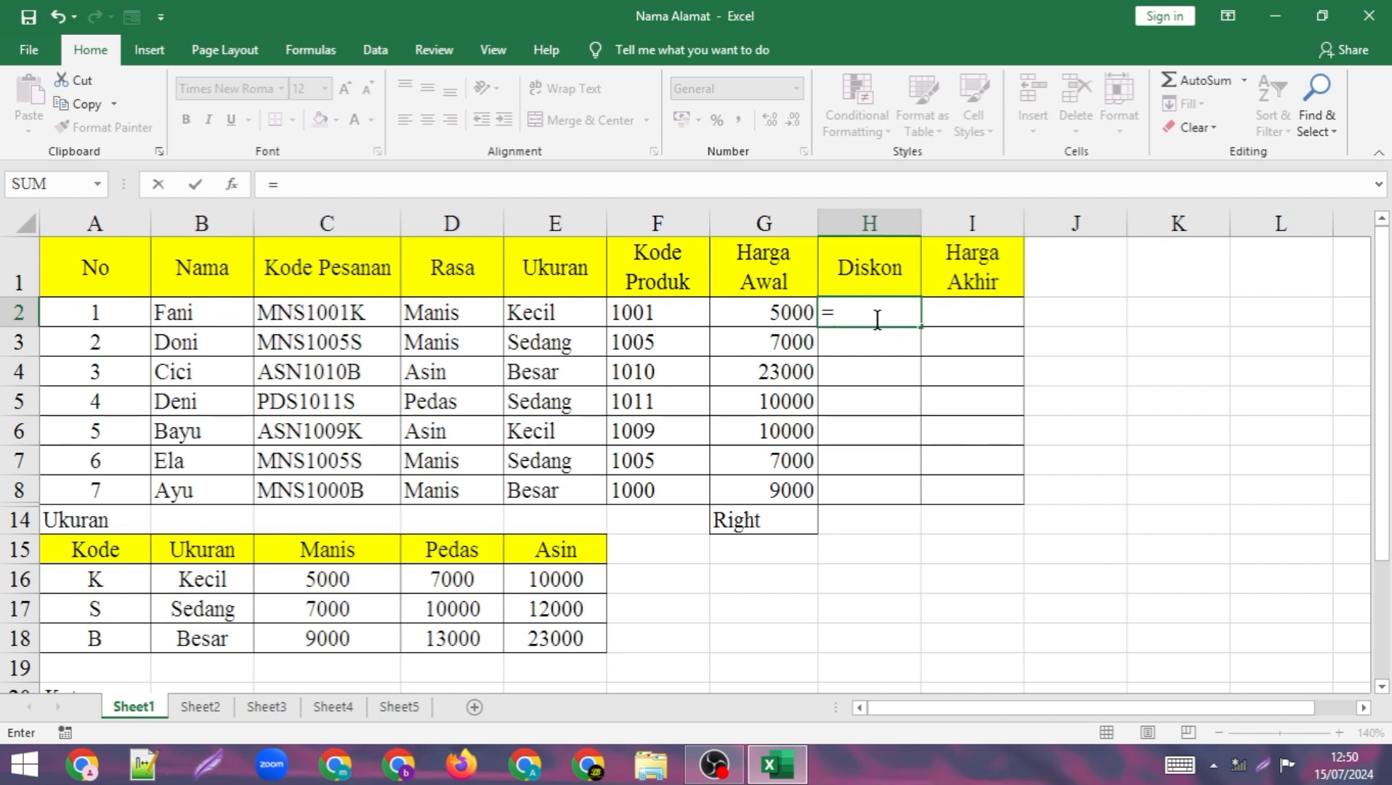
{"action": "type", "text": "5%"}
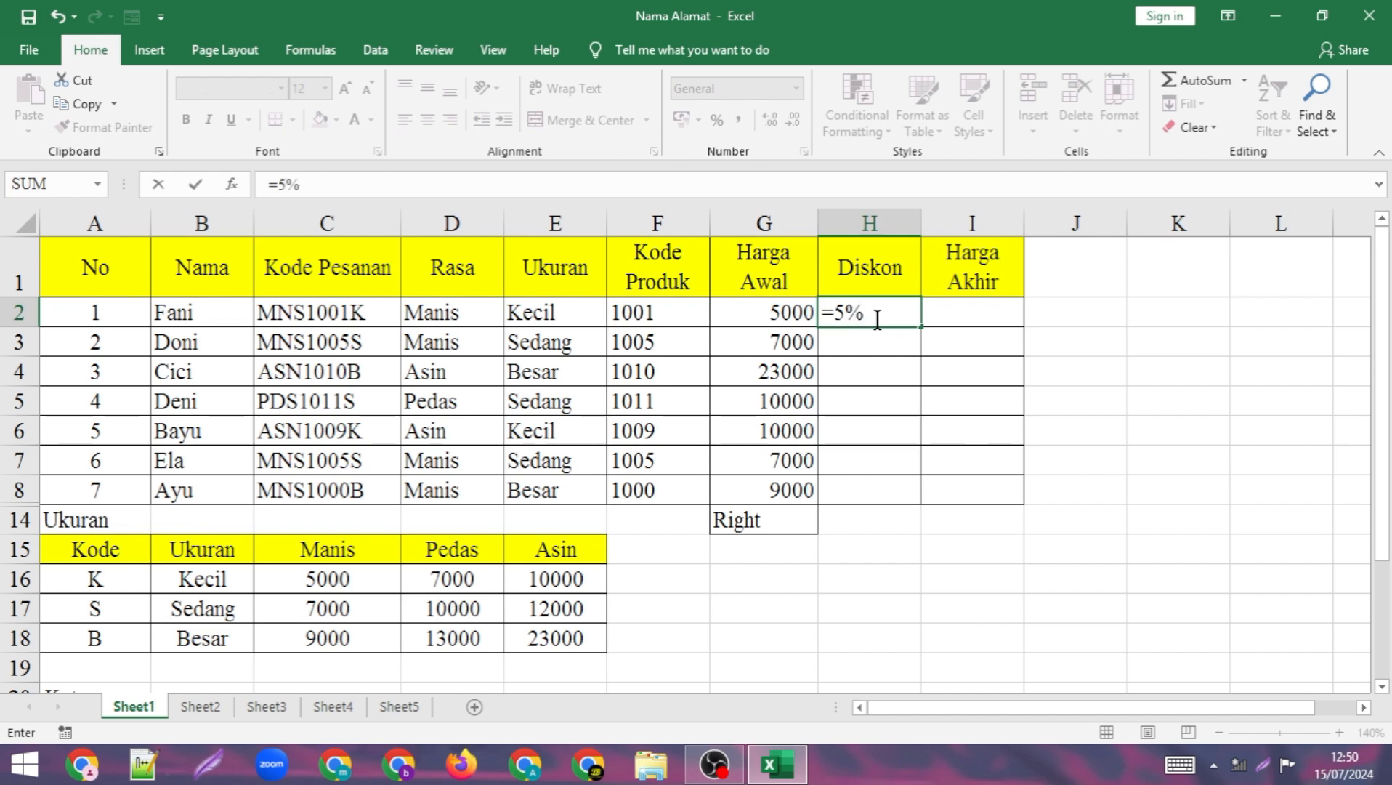
{"action": "type", "text": "*"}
{"action": "left_click", "coordinate": [782, 317]}
{"action": "key", "text": "Return"}
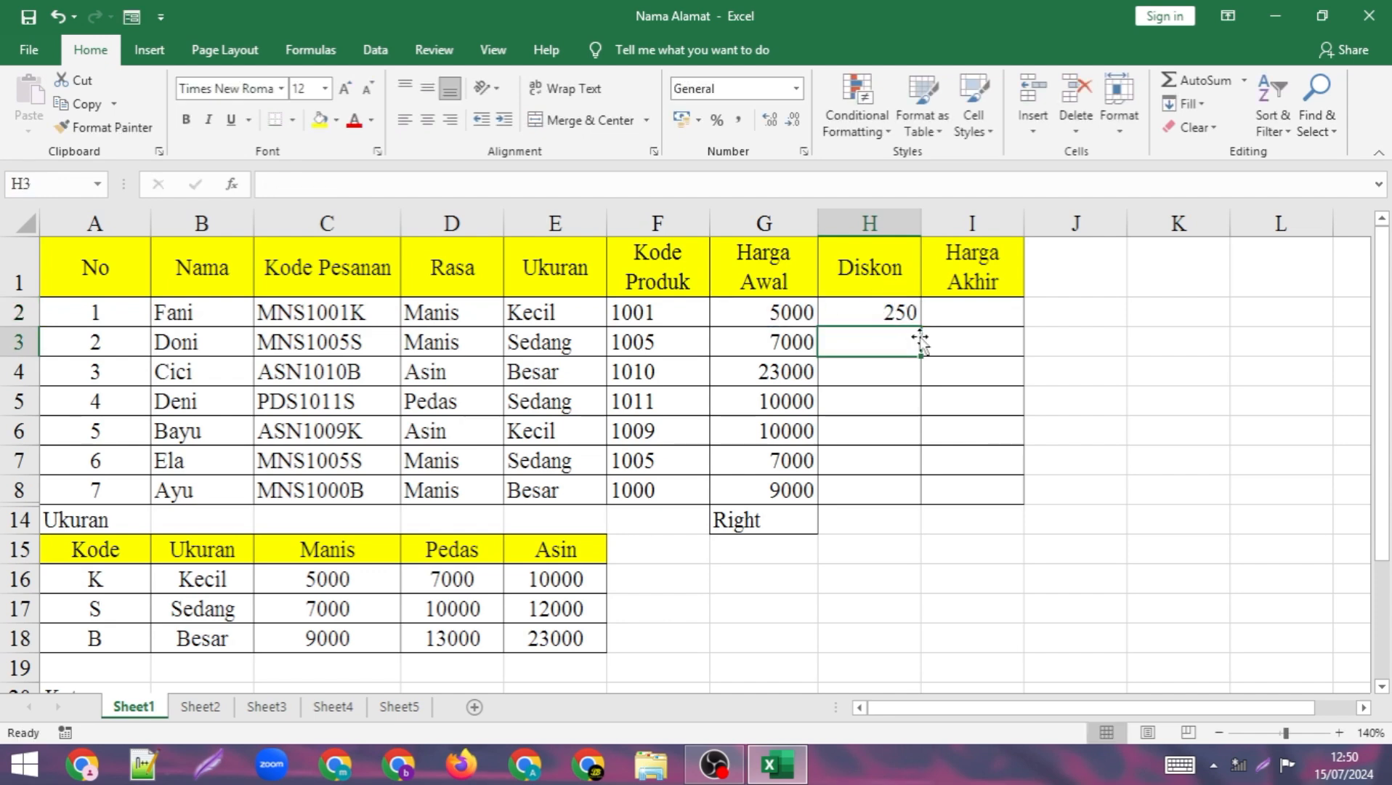
- Review the H2 formula and its G2 source, and fill the discount down to H8
{"action": "left_click", "coordinate": [892, 306]}
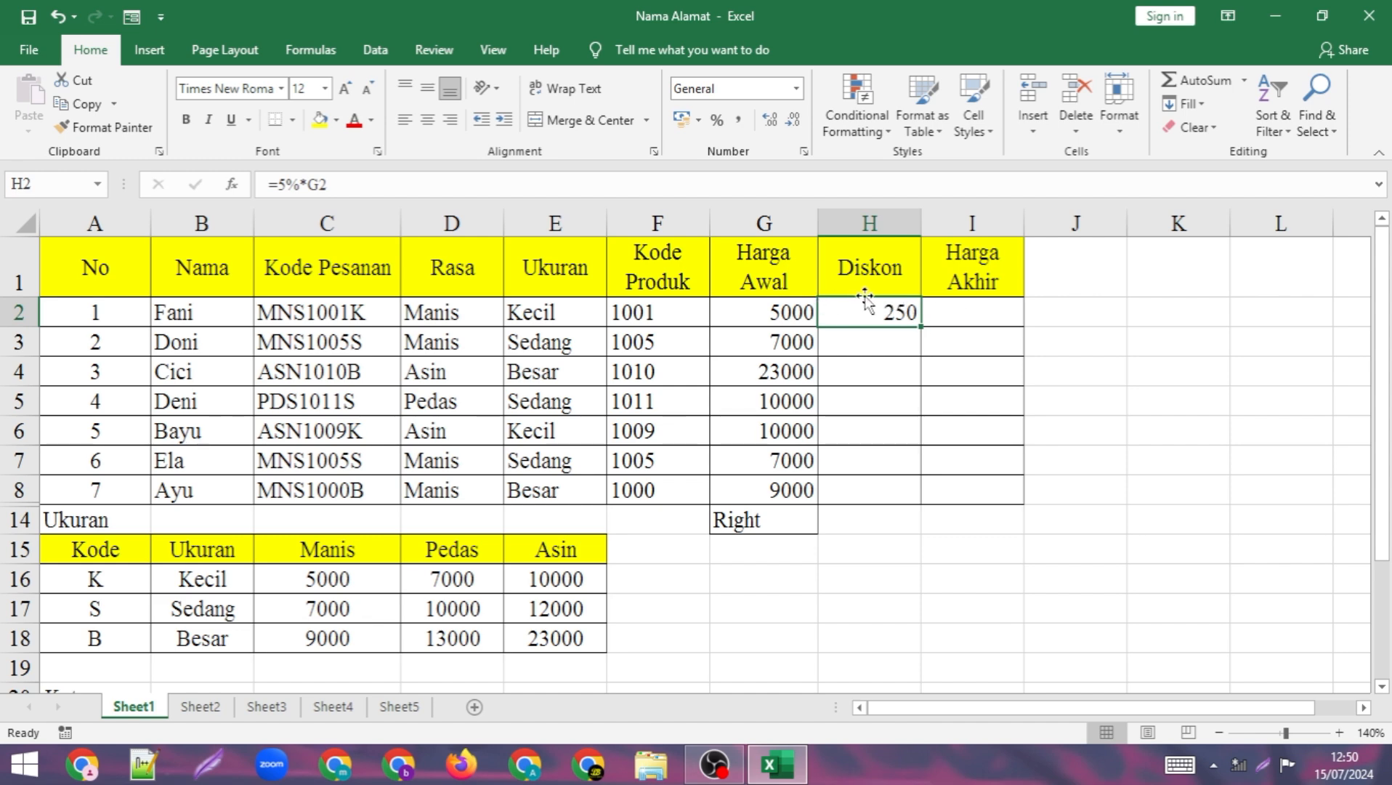
{"action": "left_click", "coordinate": [787, 313]}
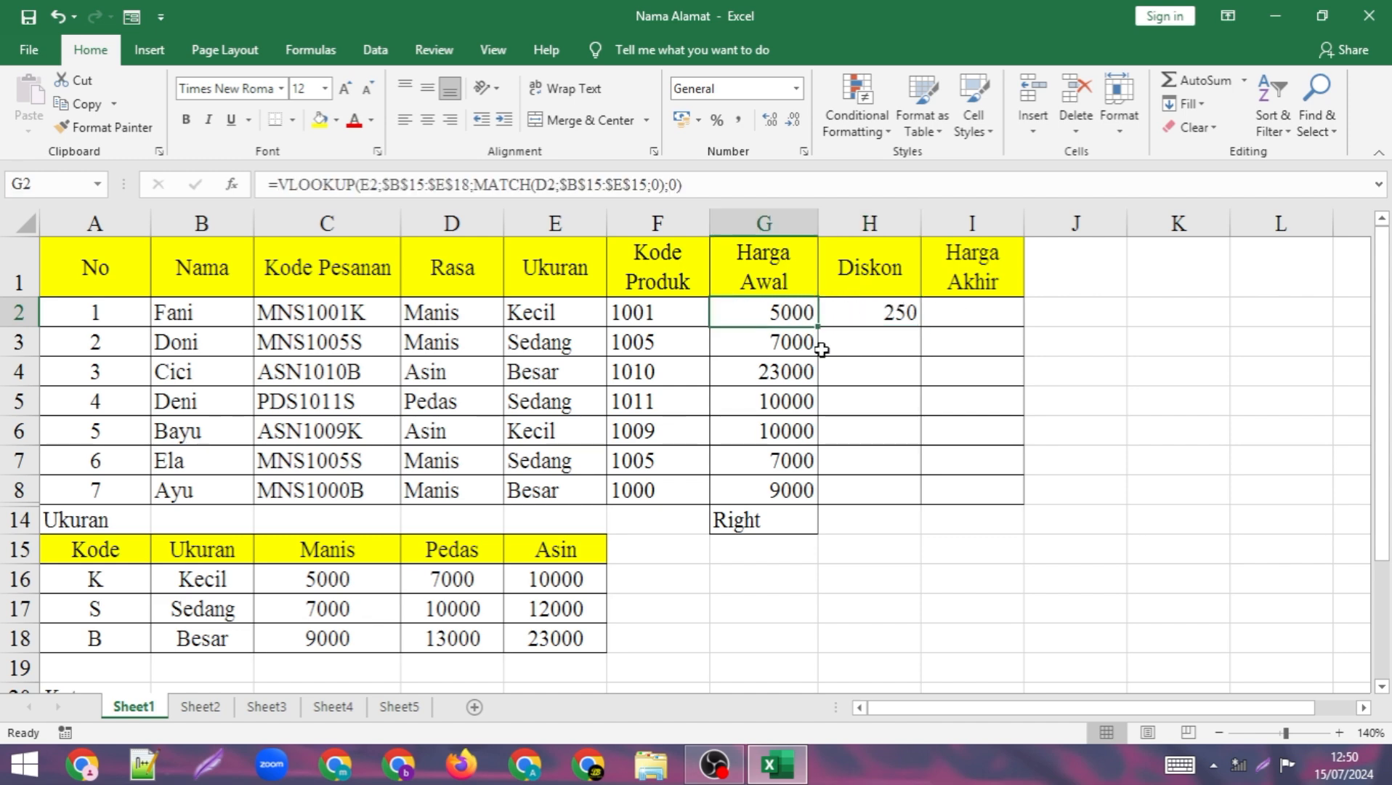
{"action": "left_click", "coordinate": [867, 321]}
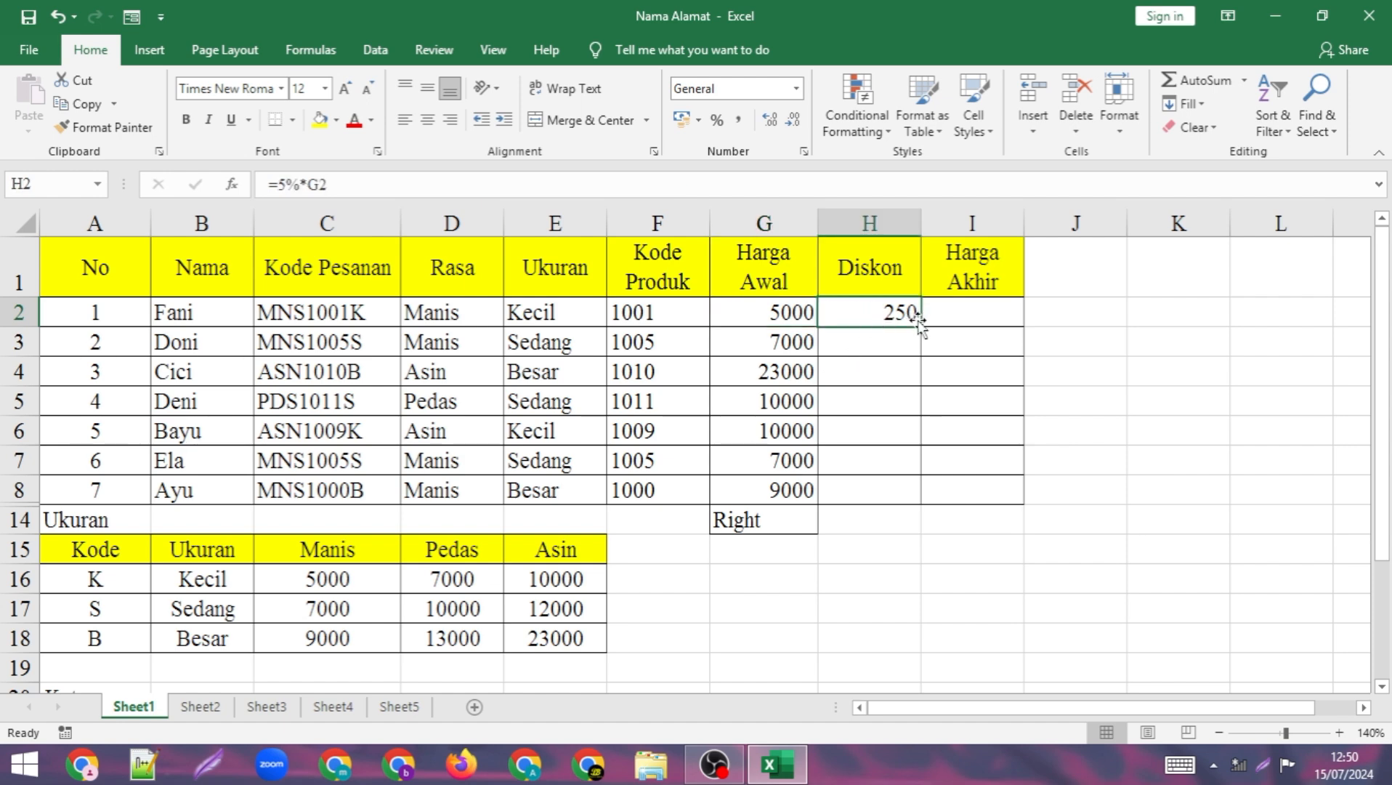
{"action": "left_click_drag", "start_coordinate": [921, 327], "coordinate": [919, 500]}
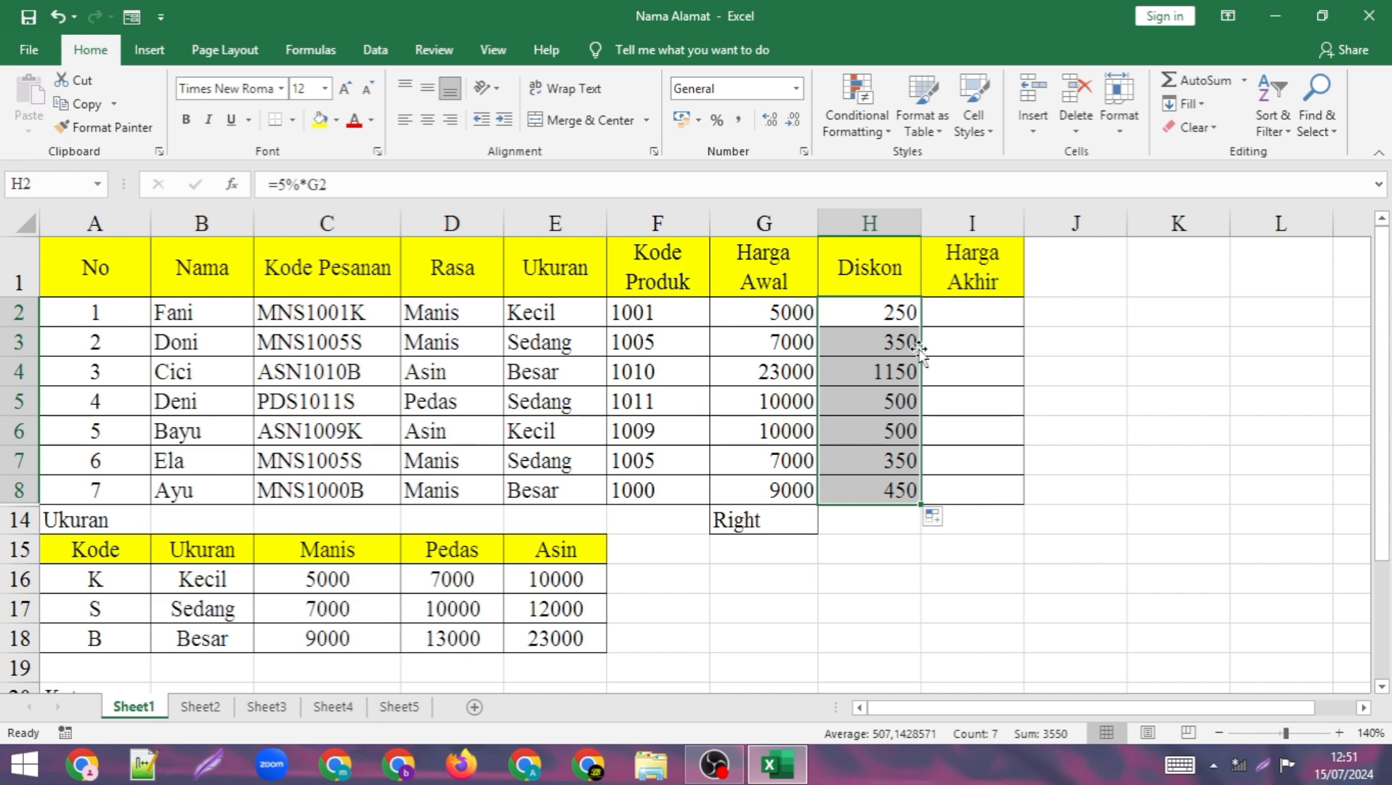
- Consult the Keterangan notes and enter =G2-H2 in I2 under Harga Akhir
{"action": "left_click", "coordinate": [974, 339]}
{"action": "scroll", "coordinate": [889, 447], "scroll_direction": "down", "scroll_amount": 5}
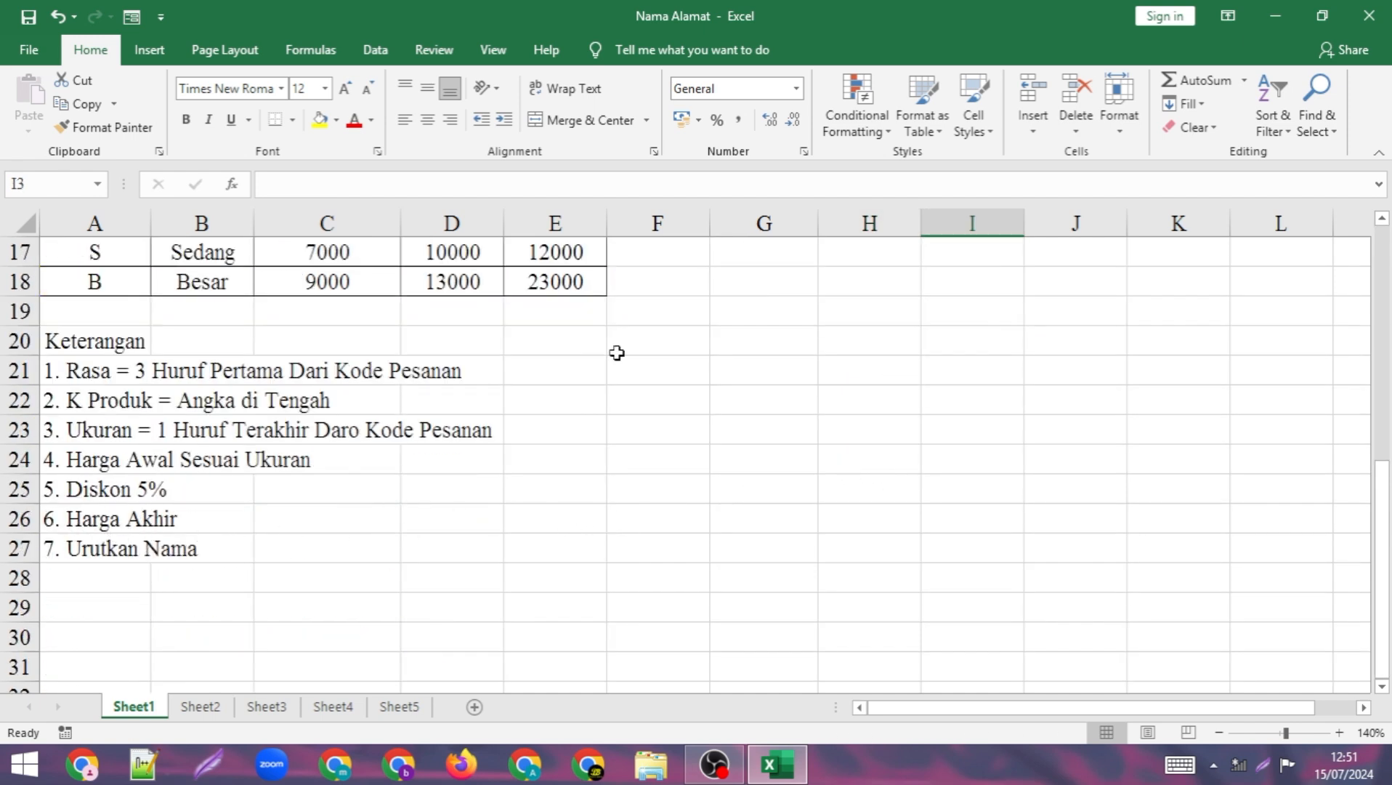
{"action": "scroll", "coordinate": [825, 368], "scroll_direction": "up", "scroll_amount": 5}
{"action": "left_click", "coordinate": [970, 315]}
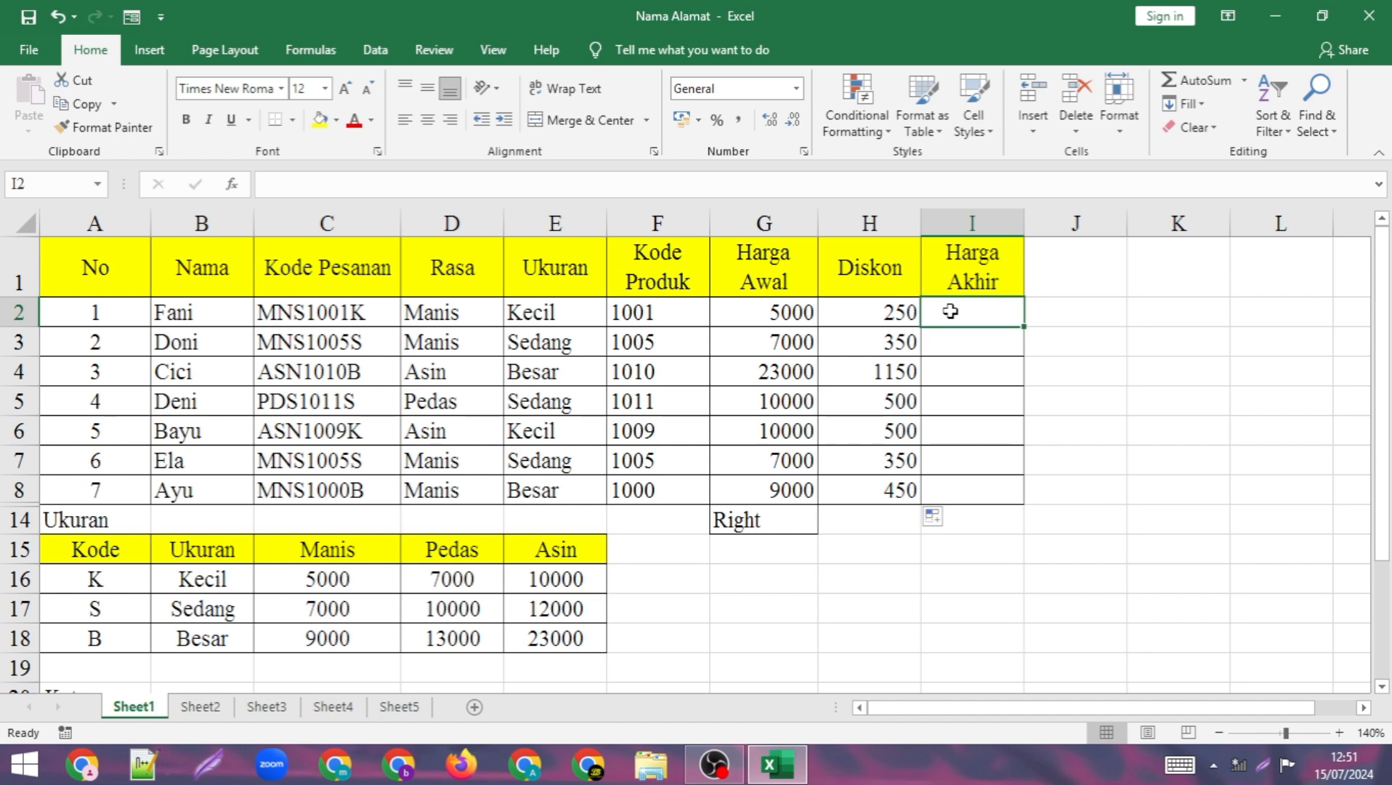
{"action": "type", "text": "="}
{"action": "left_click", "coordinate": [774, 314]}
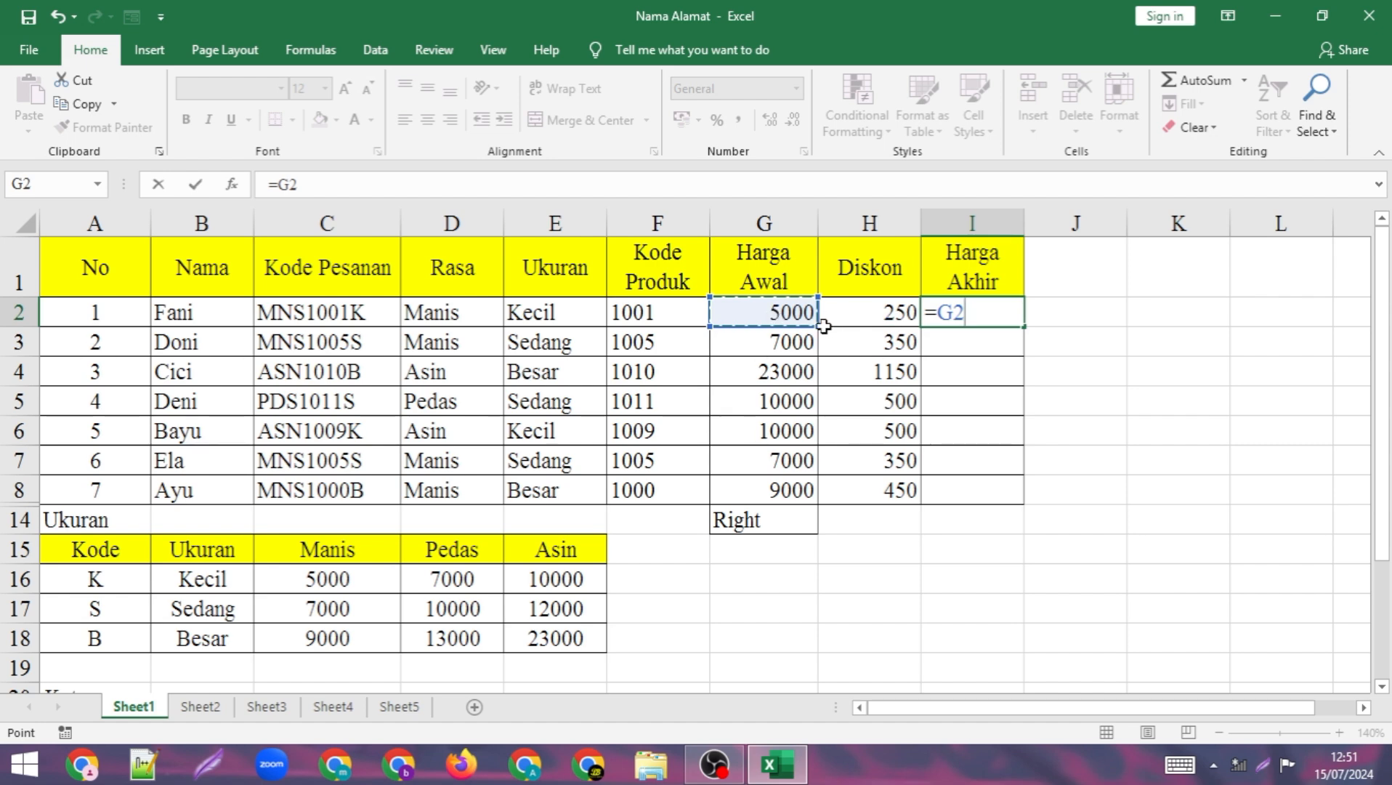
{"action": "type", "text": "-"}
{"action": "left_click", "coordinate": [867, 318]}
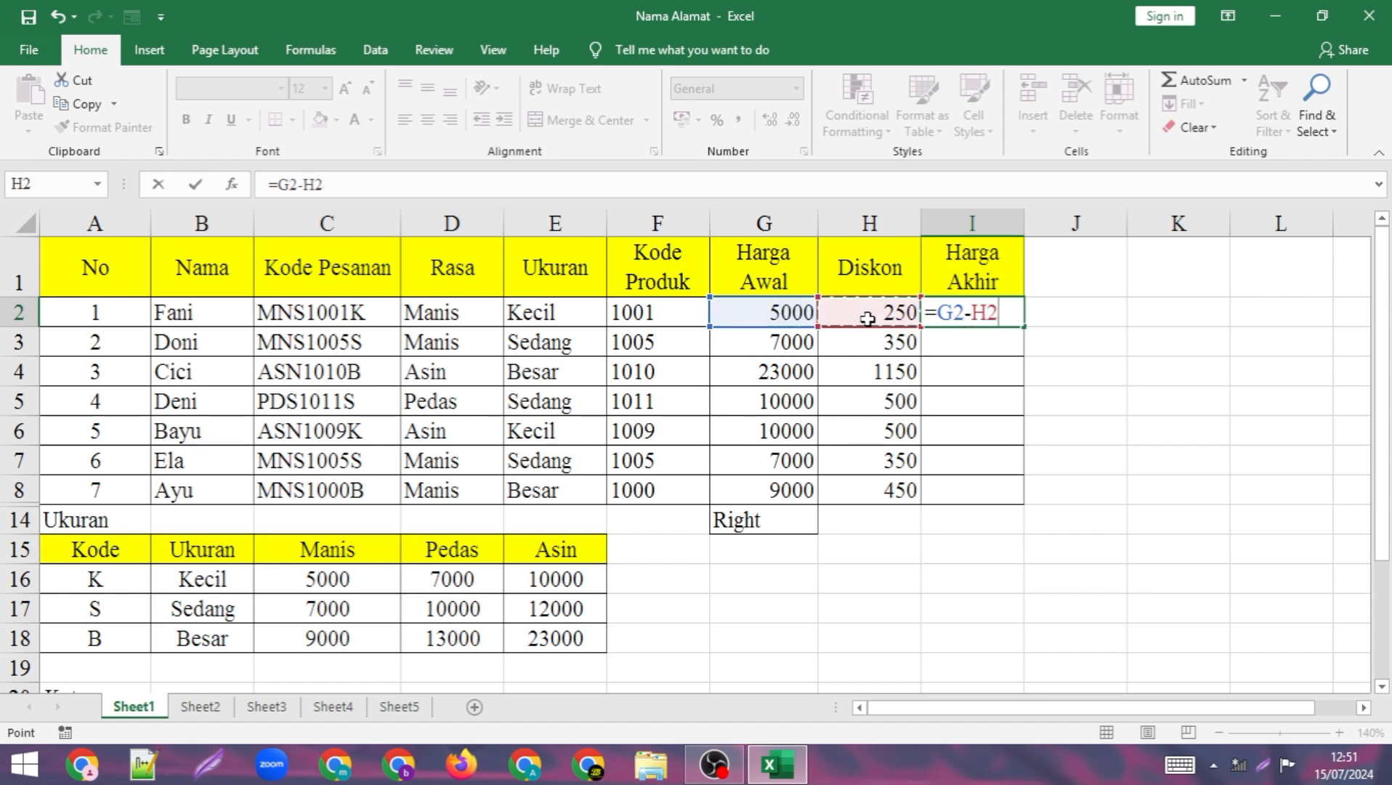
{"action": "key", "text": "Return"}
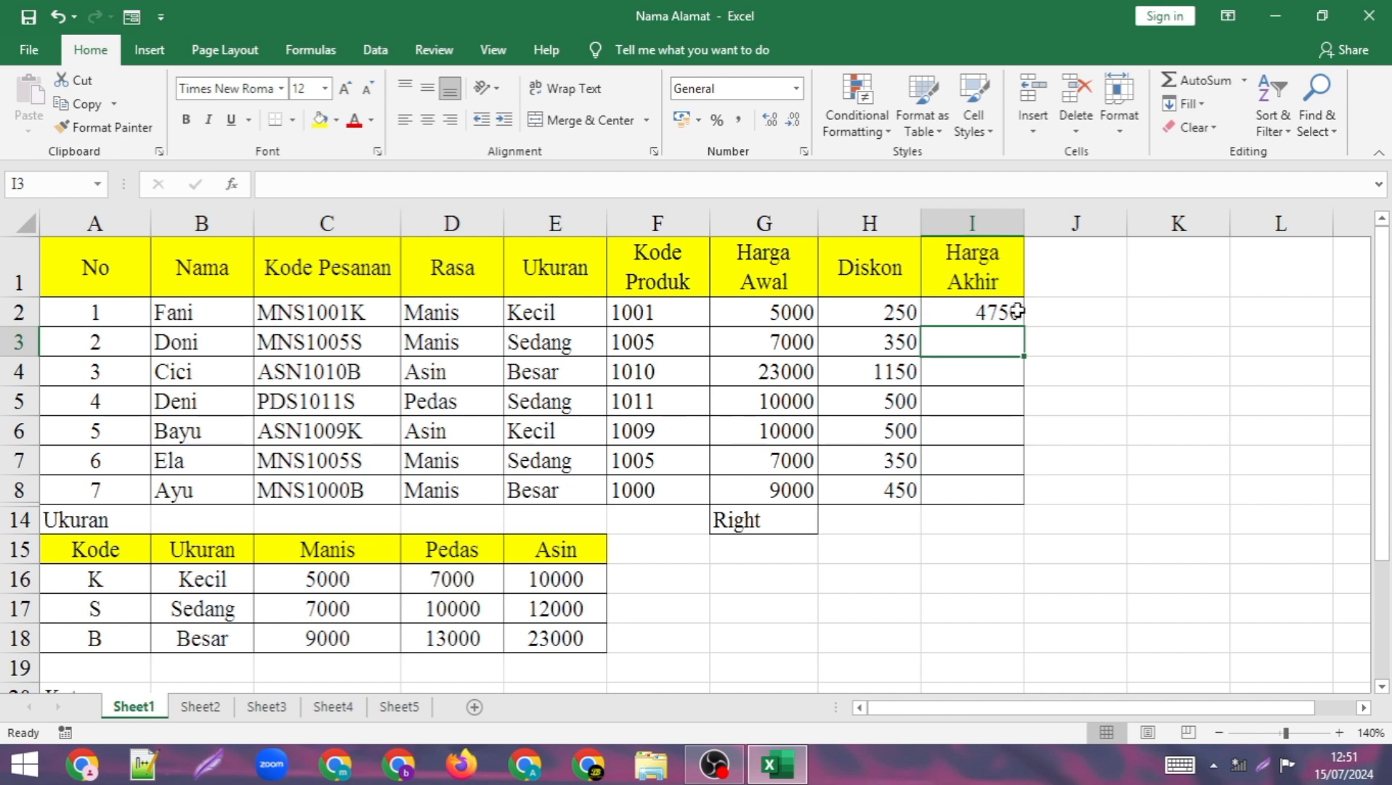
- Fill the I2 Harga Akhir formula down to I8
{"action": "left_click", "coordinate": [999, 313]}
{"action": "double_click", "coordinate": [1024, 327]}
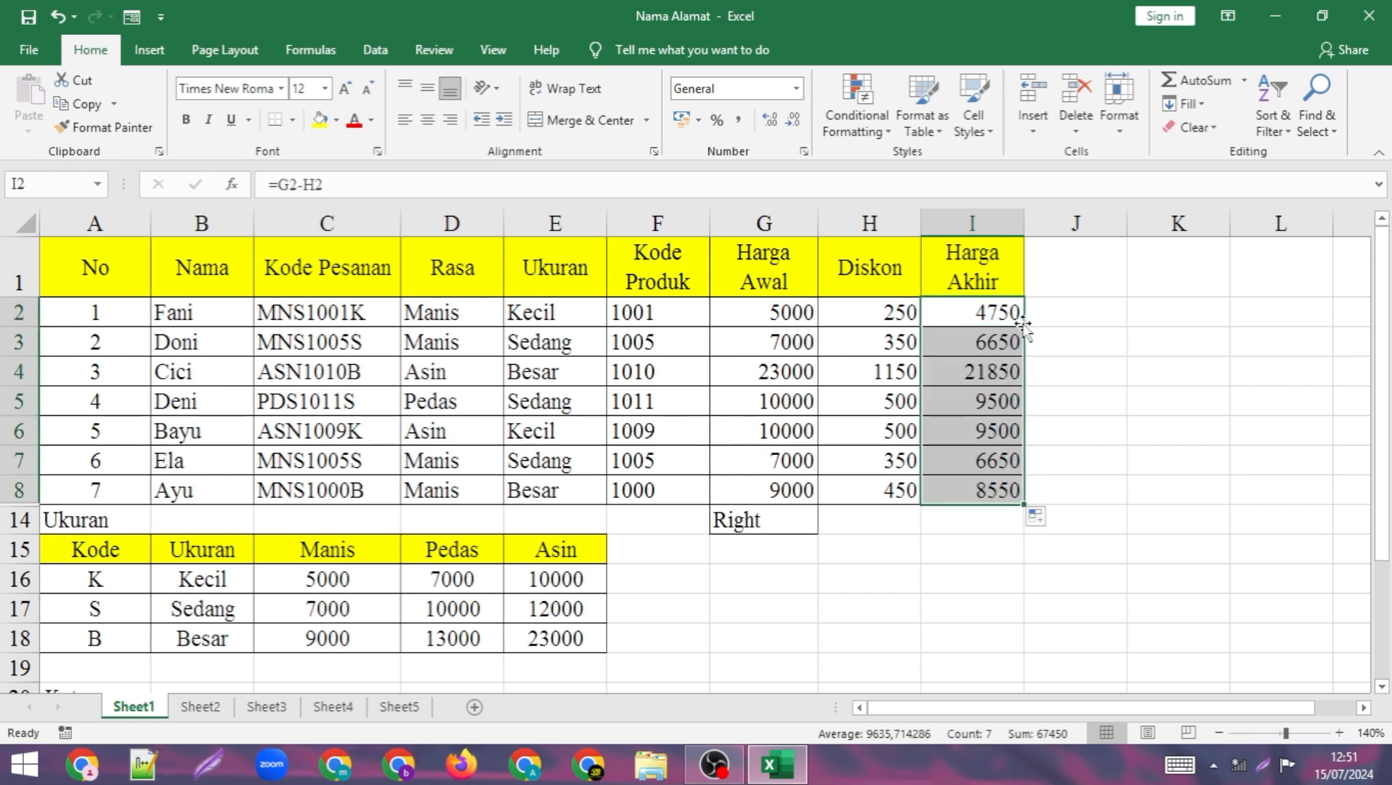
{"action": "left_click", "coordinate": [981, 376]}
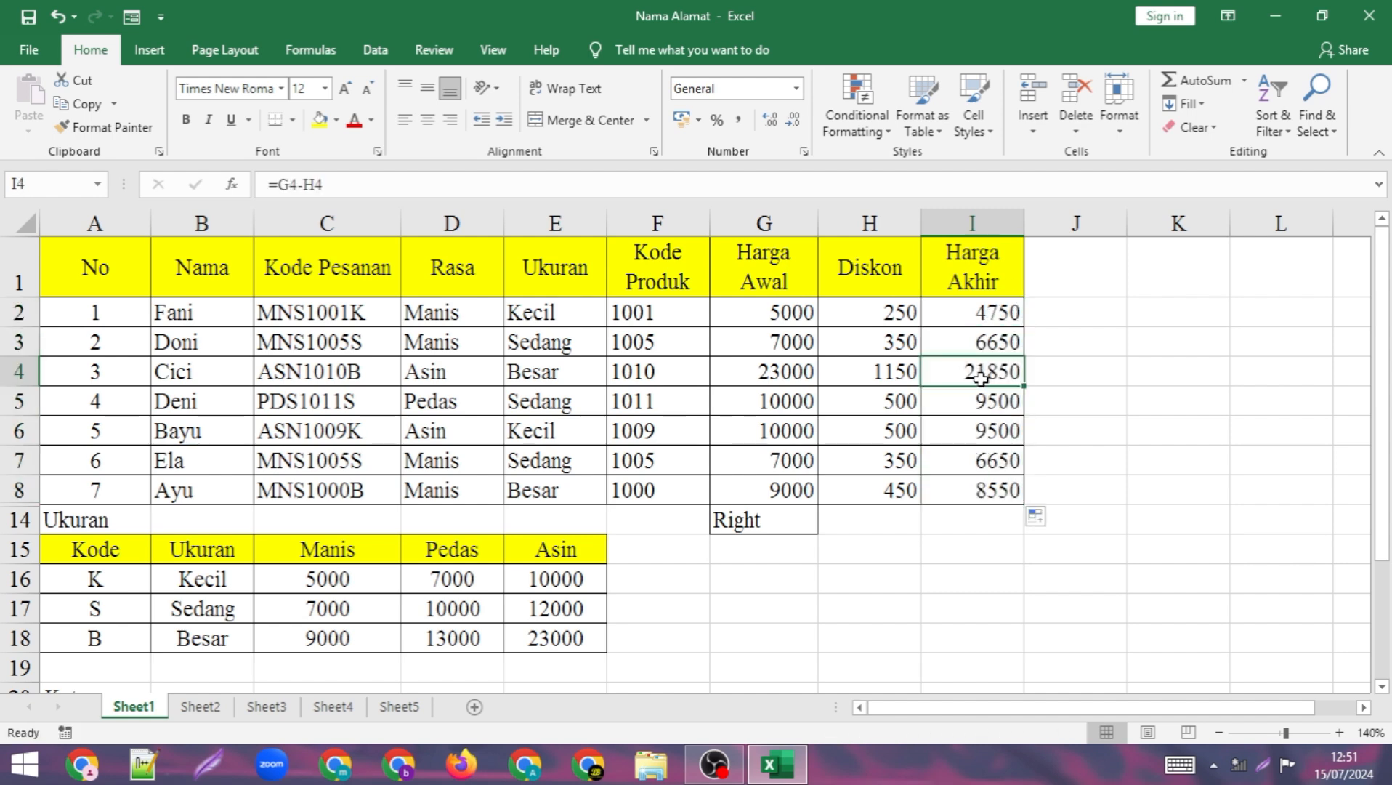
- Sort the order table by the names in B2:B8 from A to Z, expanding the selection to the adjacent columns
{"action": "scroll", "coordinate": [544, 403], "scroll_direction": "down", "scroll_amount": 4}
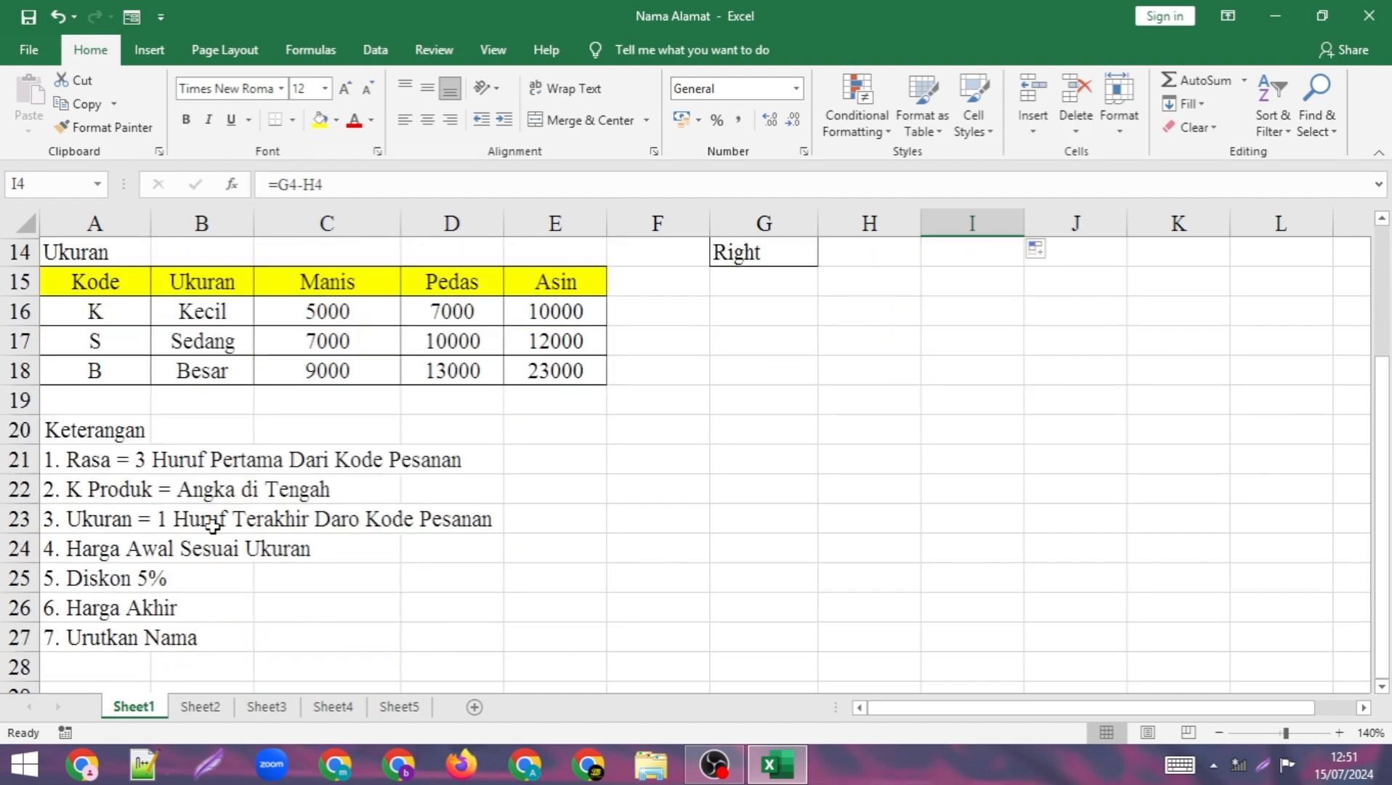
{"action": "scroll", "coordinate": [145, 610], "scroll_direction": "up", "scroll_amount": 4}
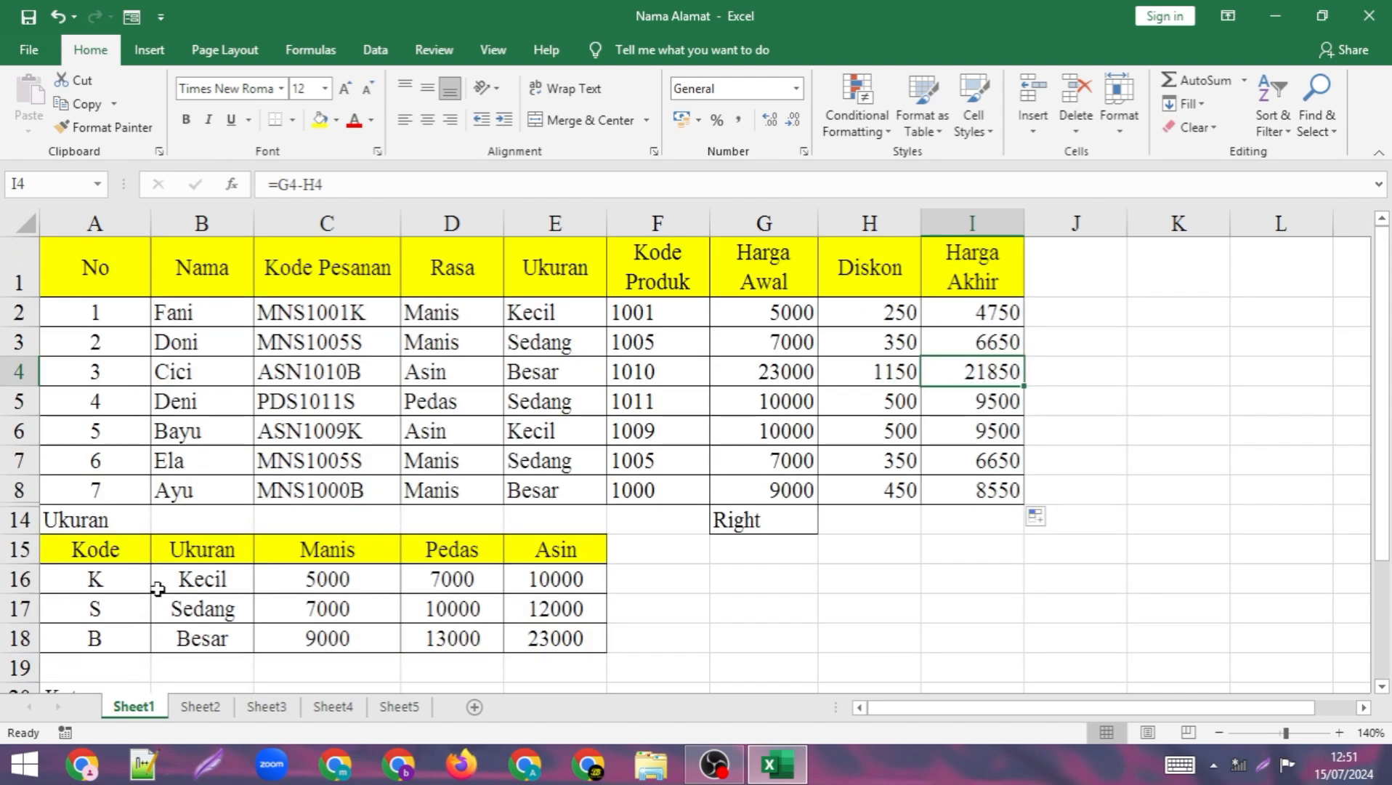
{"action": "left_click", "coordinate": [199, 313]}
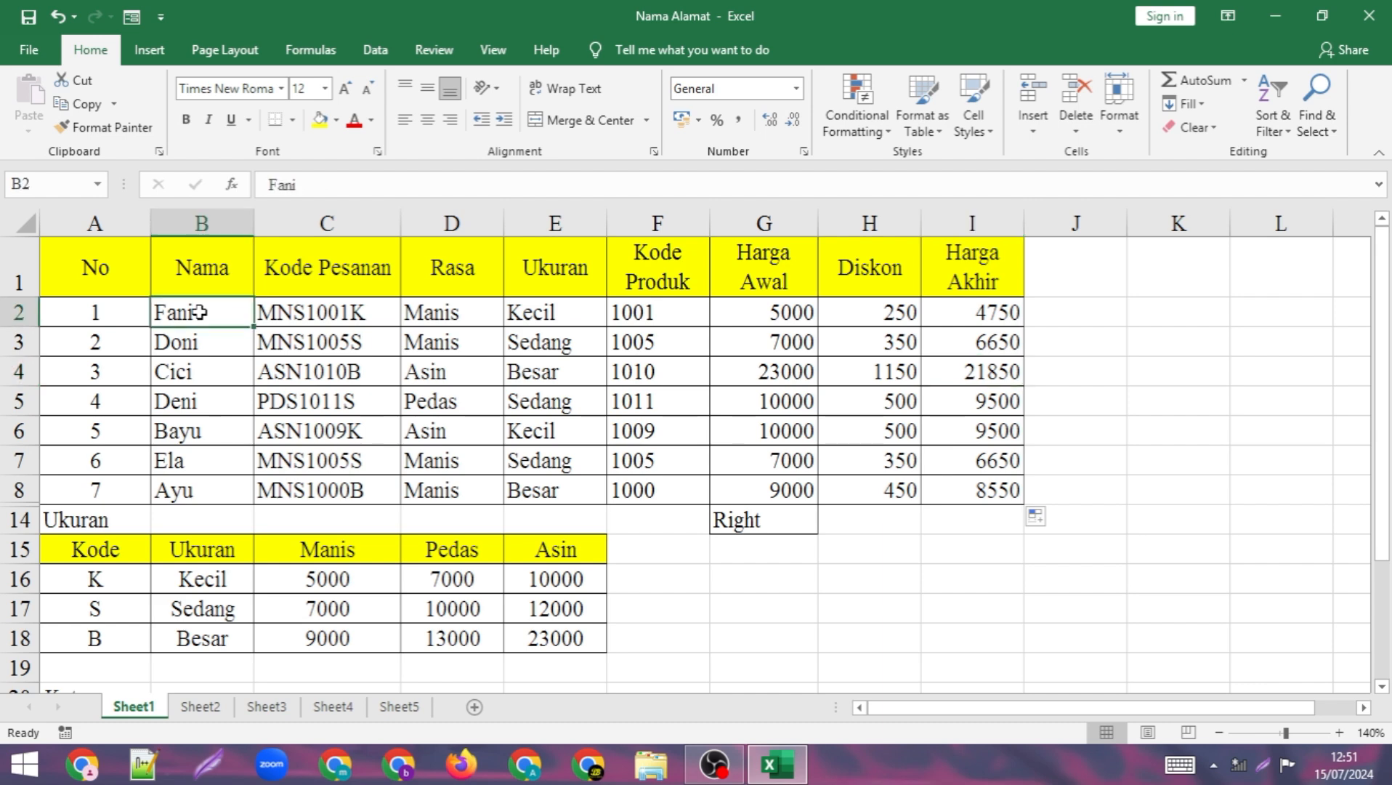
{"action": "left_click_drag", "start_coordinate": [199, 312], "coordinate": [190, 490]}
{"action": "left_click", "coordinate": [1314, 134]}
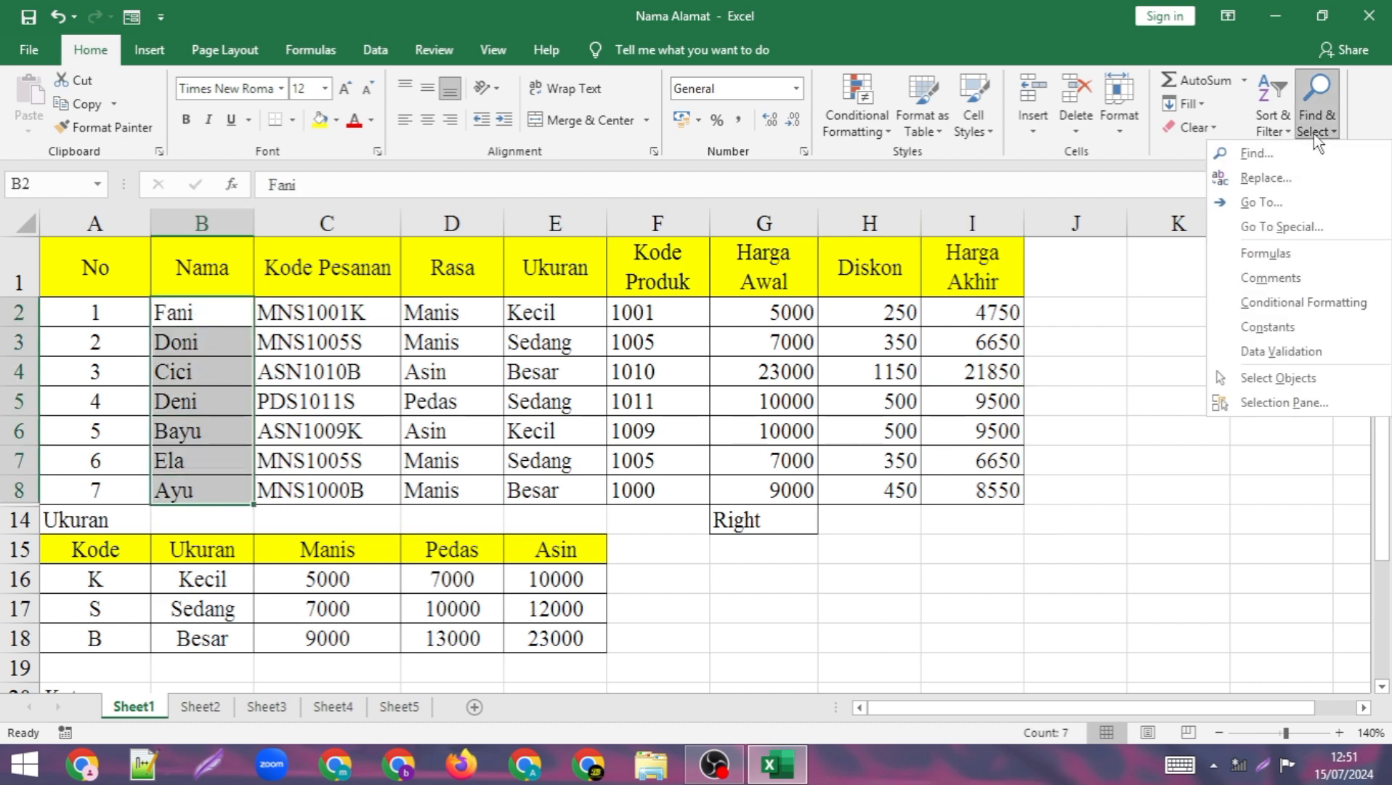
{"action": "left_click", "coordinate": [1273, 116]}
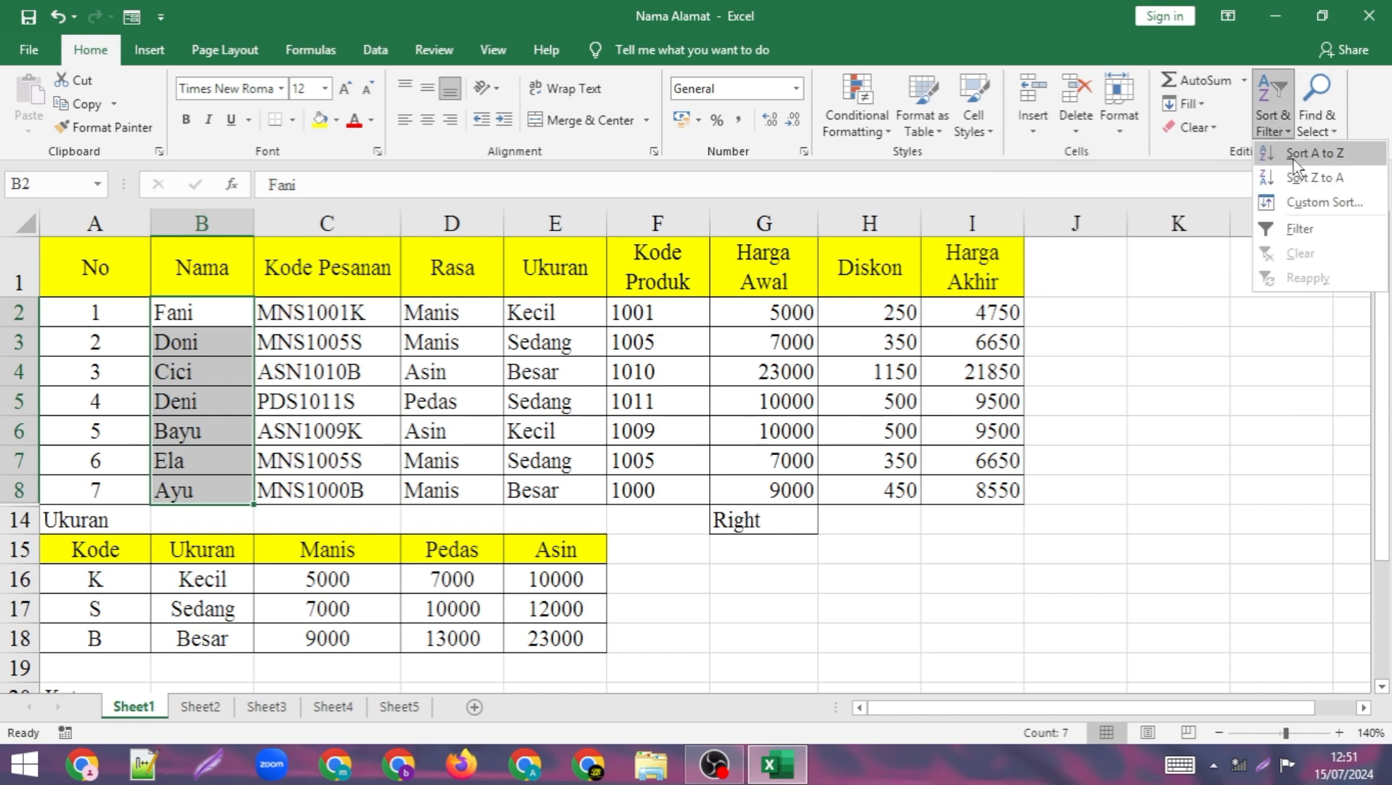
{"action": "left_click", "coordinate": [1293, 159]}
{"action": "left_click", "coordinate": [827, 331]}
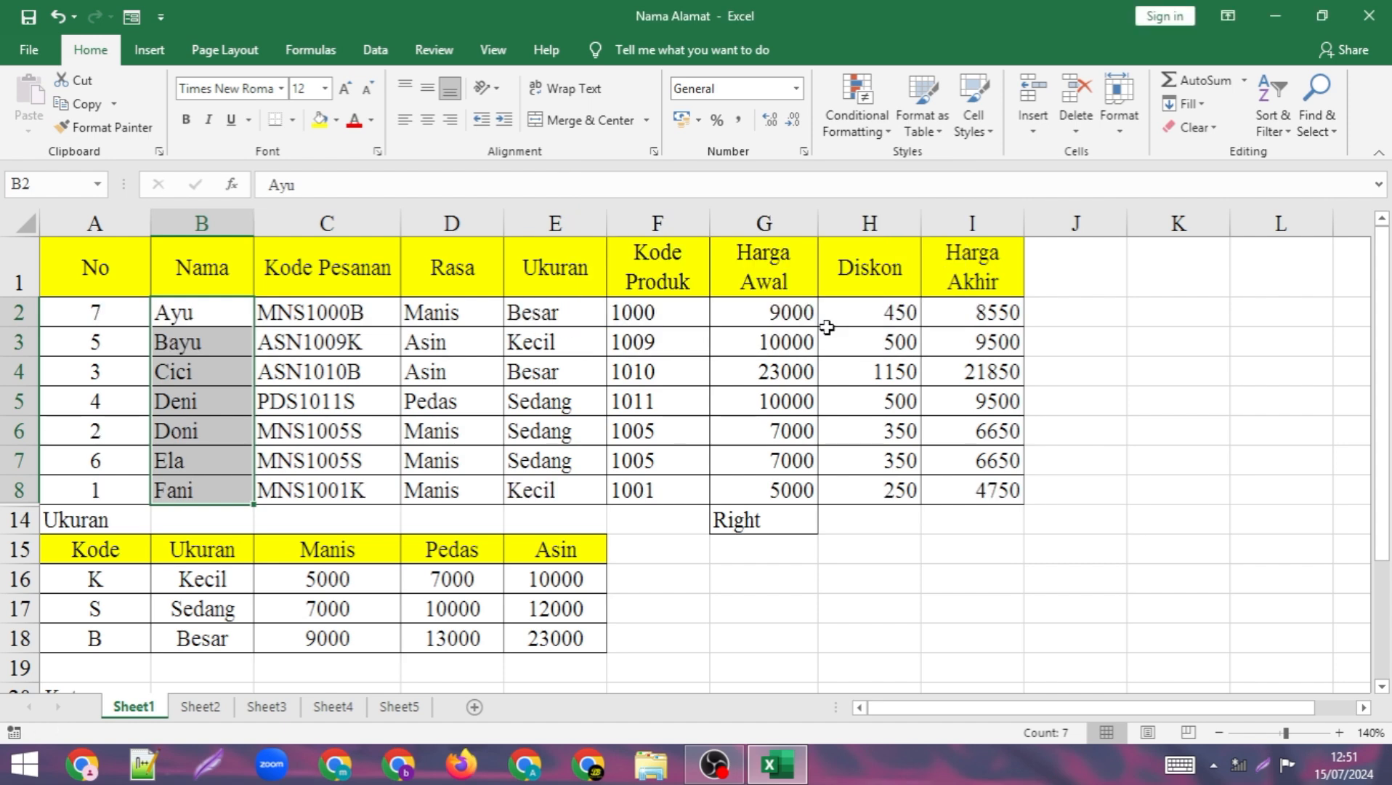
{"action": "left_click", "coordinate": [182, 347]}
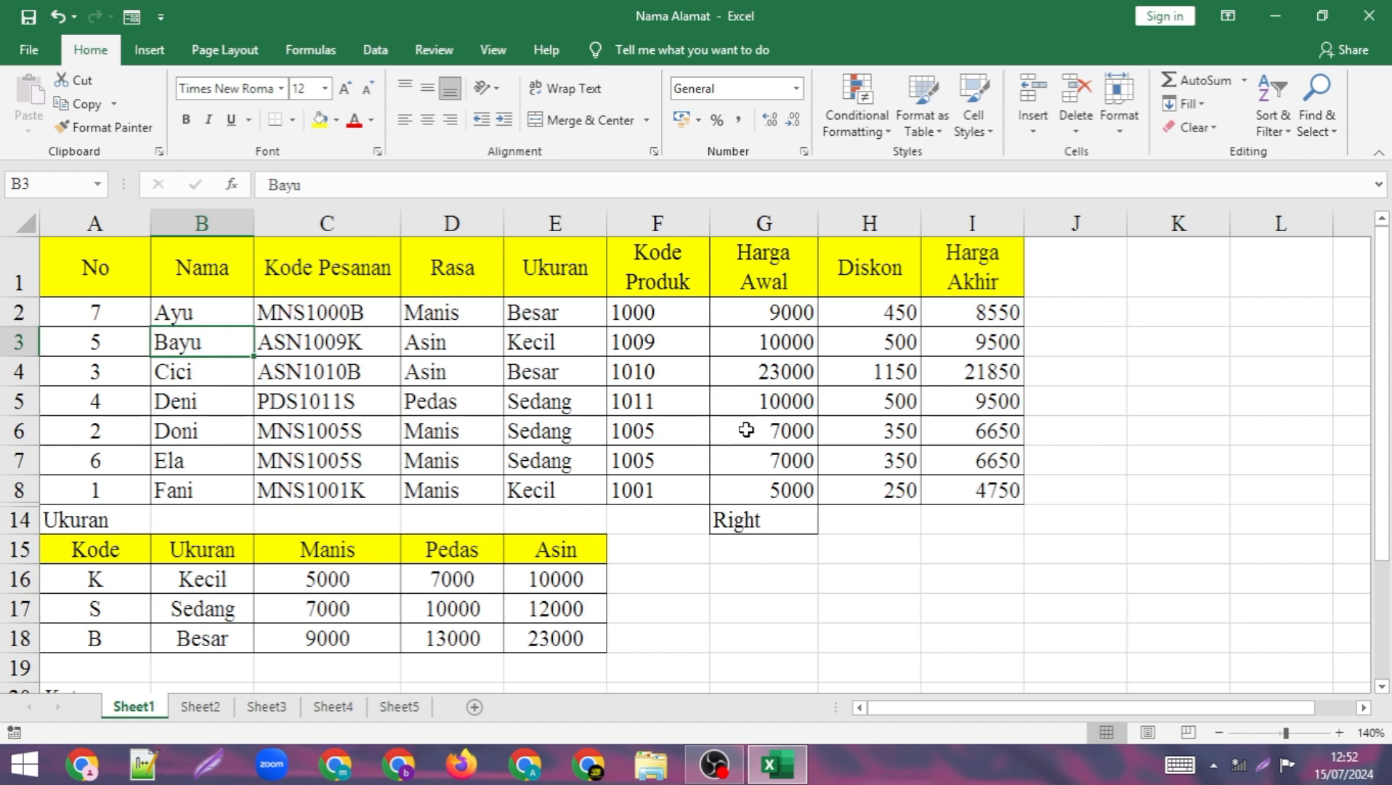
- Unhide rows 9 to 13 between the order table and the Ukuran table
{"action": "double_click", "coordinate": [25, 507]}
{"action": "double_click", "coordinate": [25, 508]}
{"action": "double_click", "coordinate": [26, 508]}
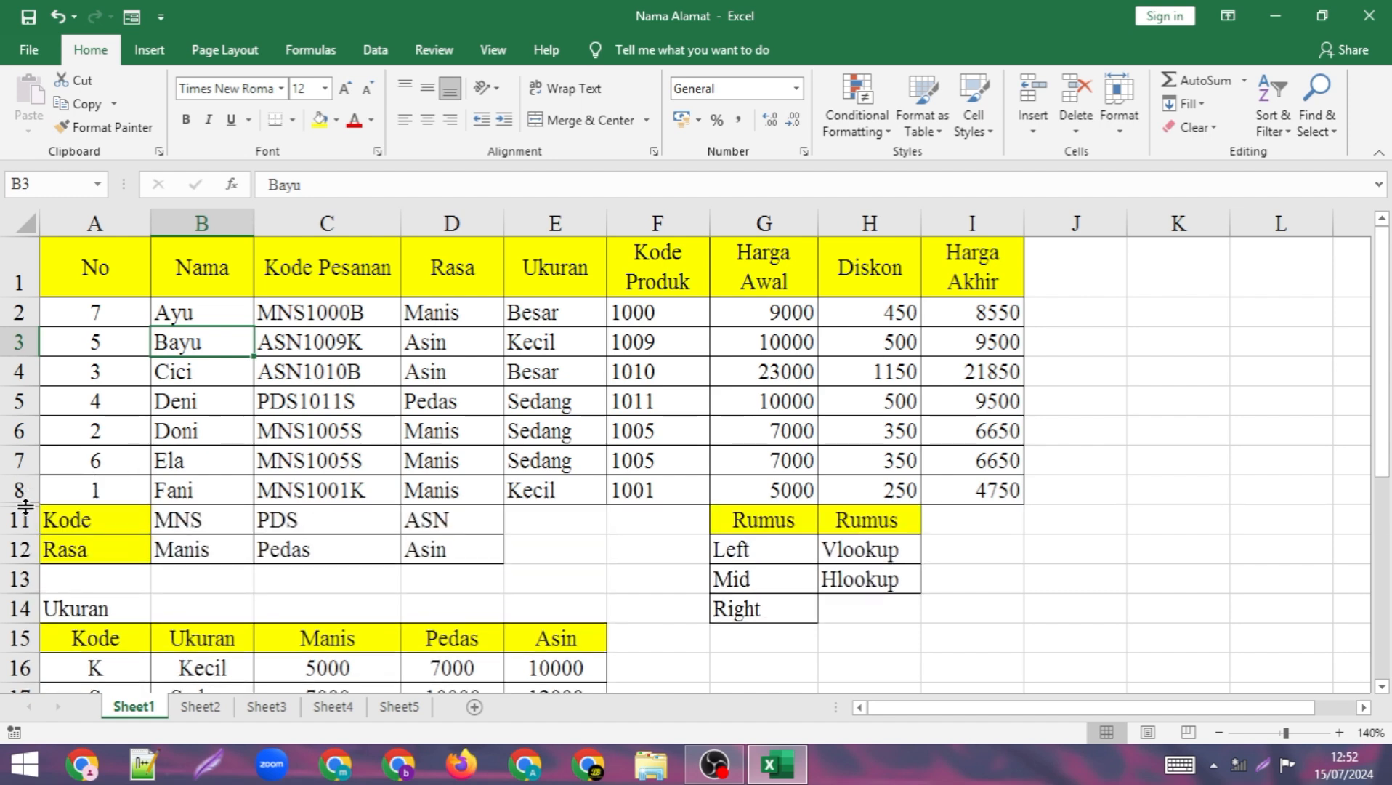
{"action": "double_click", "coordinate": [25, 507]}
{"action": "double_click", "coordinate": [26, 507]}
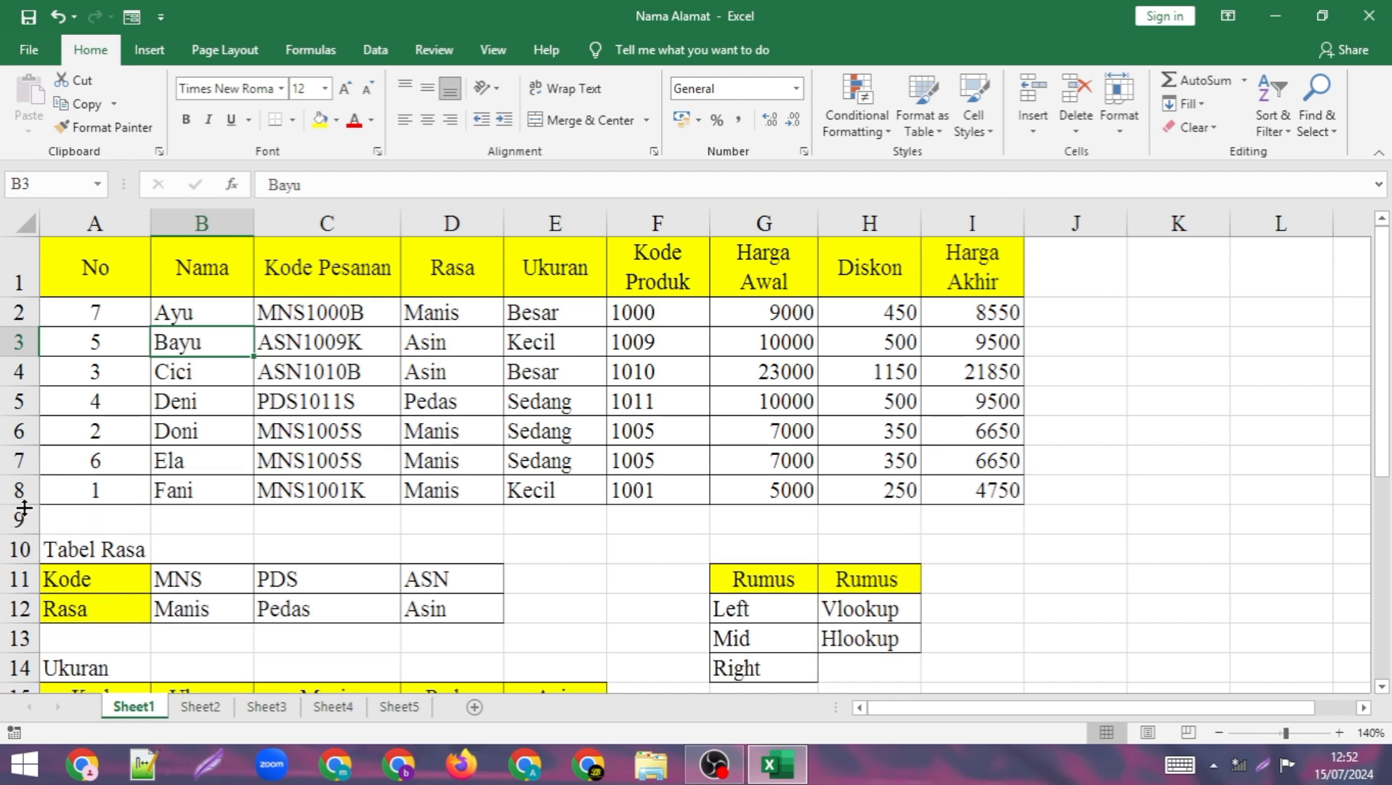
{"action": "left_click", "coordinate": [1181, 519]}
- Review the completed order table together with the Tabel Rasa, Ukuran and Rumus reference tables below it
{"action": "scroll", "coordinate": [1181, 522], "scroll_direction": "down", "scroll_amount": 2}
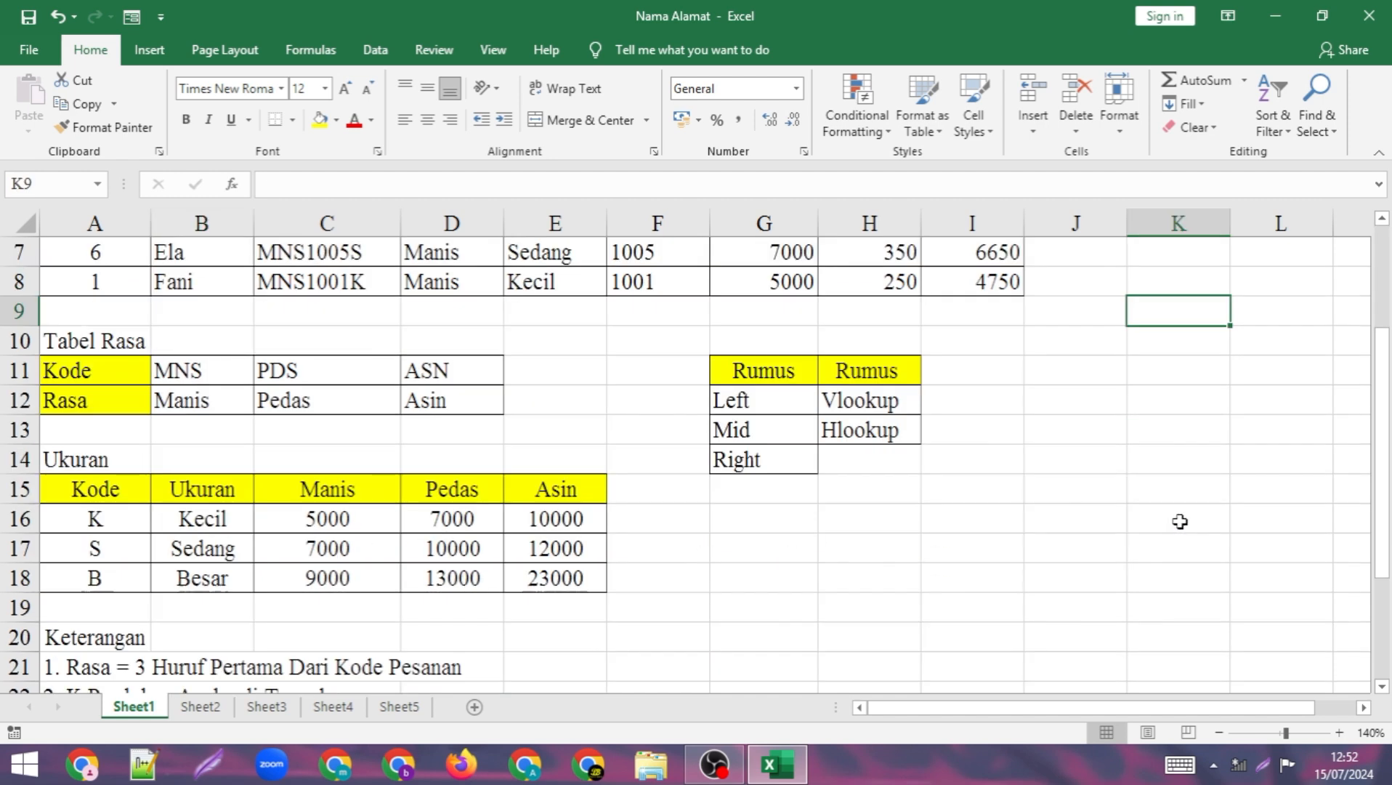
{"action": "scroll", "coordinate": [1108, 488], "scroll_direction": "up", "scroll_amount": 2}
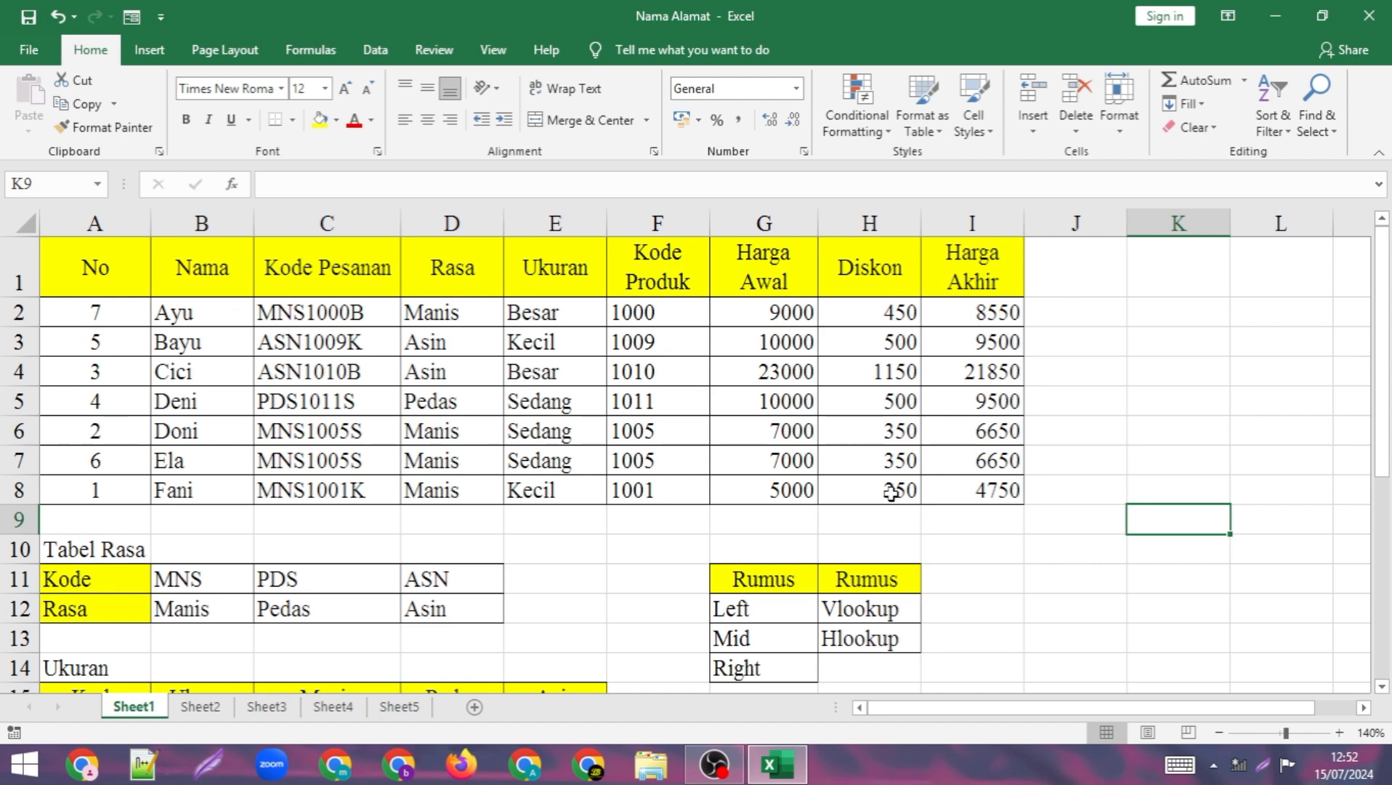
{"action": "scroll", "coordinate": [810, 469], "scroll_direction": "down", "scroll_amount": 3}
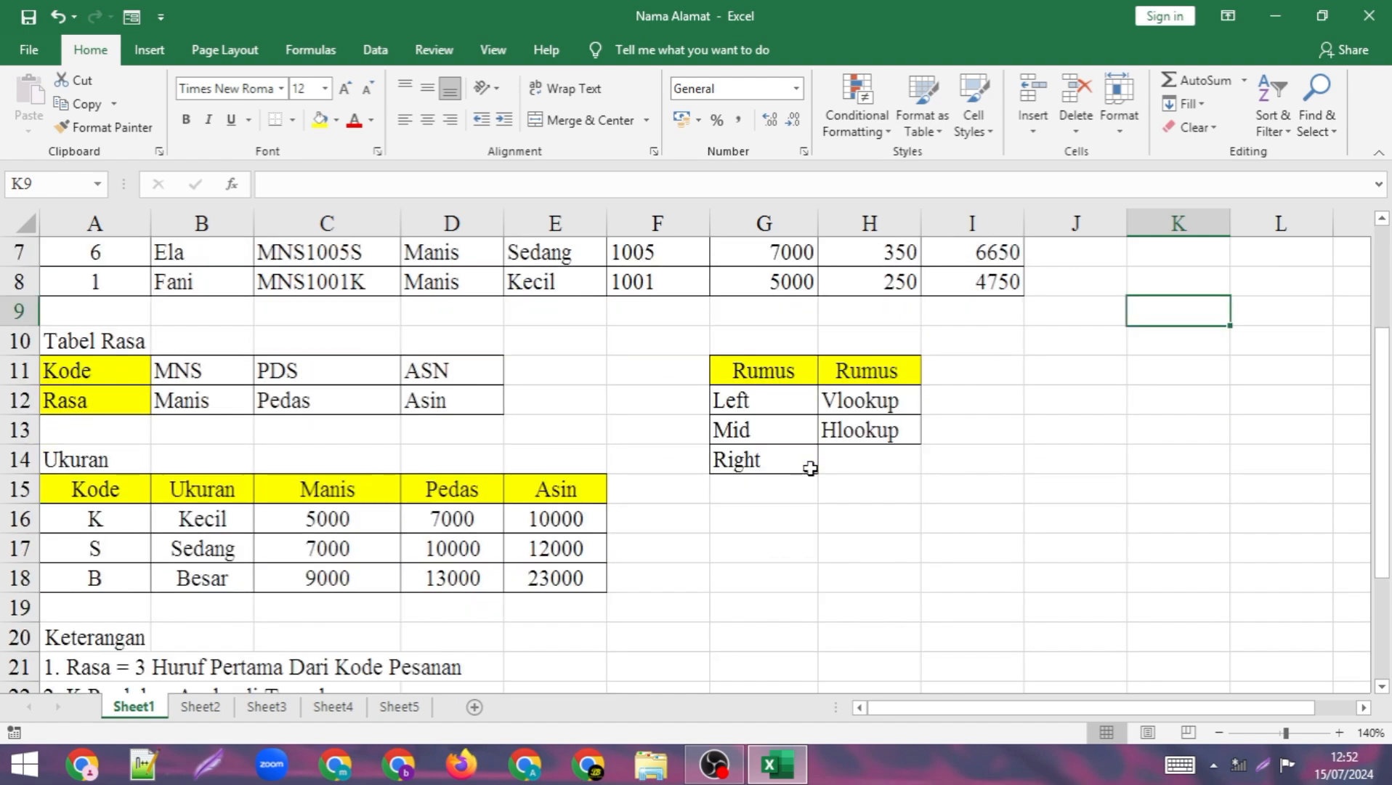
{"action": "scroll", "coordinate": [811, 468], "scroll_direction": "down", "scroll_amount": 1}
{"action": "scroll", "coordinate": [810, 468], "scroll_direction": "up", "scroll_amount": 4}
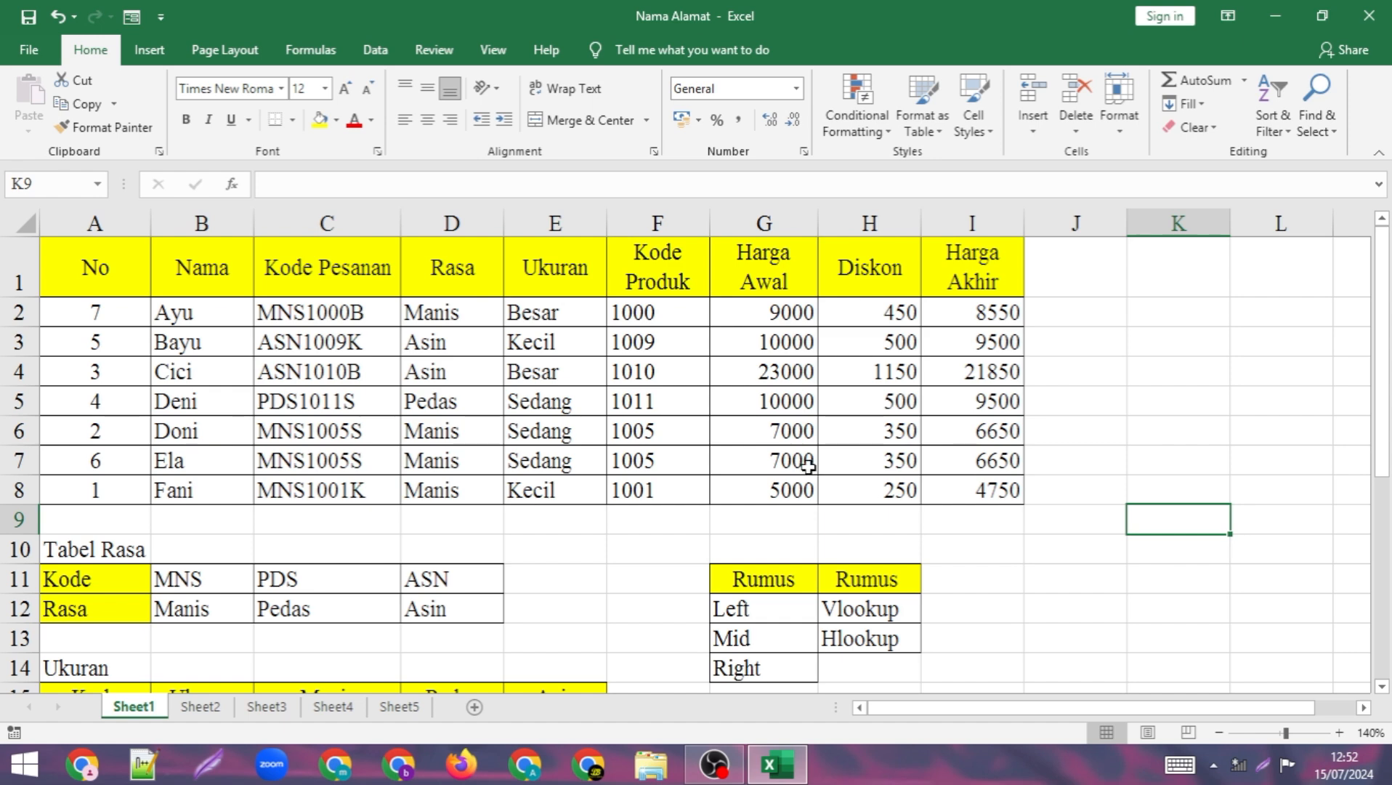
{"action": "scroll", "coordinate": [477, 327], "scroll_direction": "down", "scroll_amount": 1}
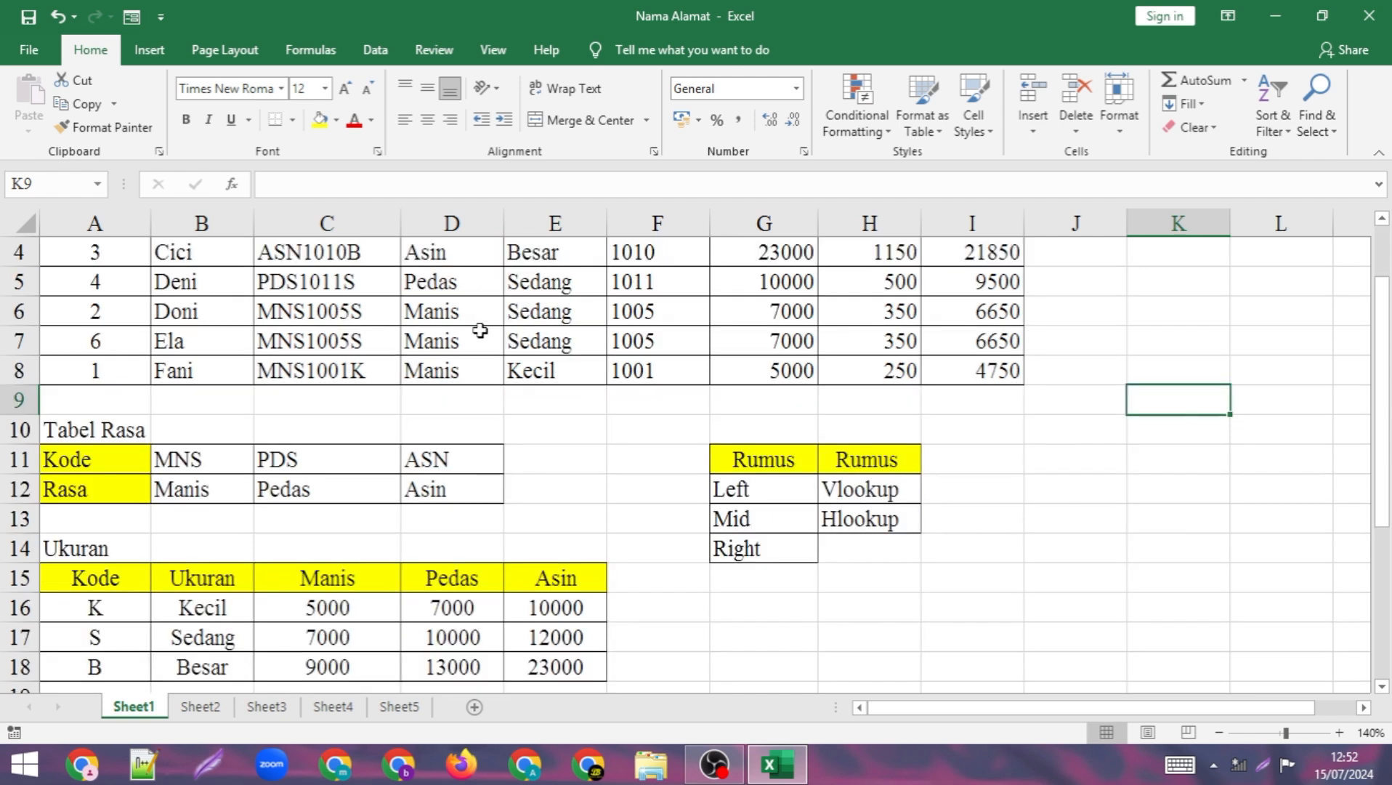
{"action": "scroll", "coordinate": [465, 390], "scroll_direction": "up", "scroll_amount": 1}
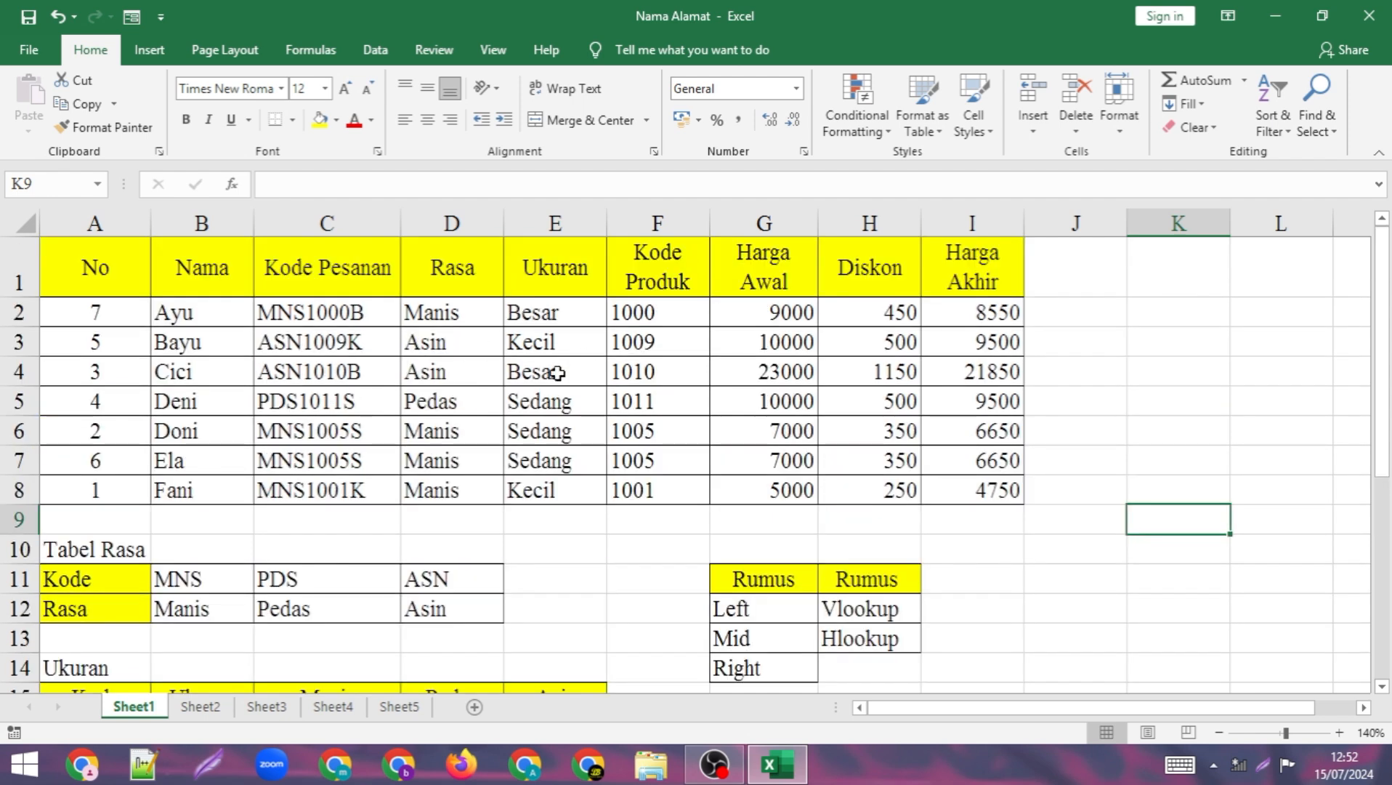
{"action": "scroll", "coordinate": [556, 373], "scroll_direction": "down", "scroll_amount": 1}
{"action": "scroll", "coordinate": [574, 311], "scroll_direction": "up", "scroll_amount": 1}
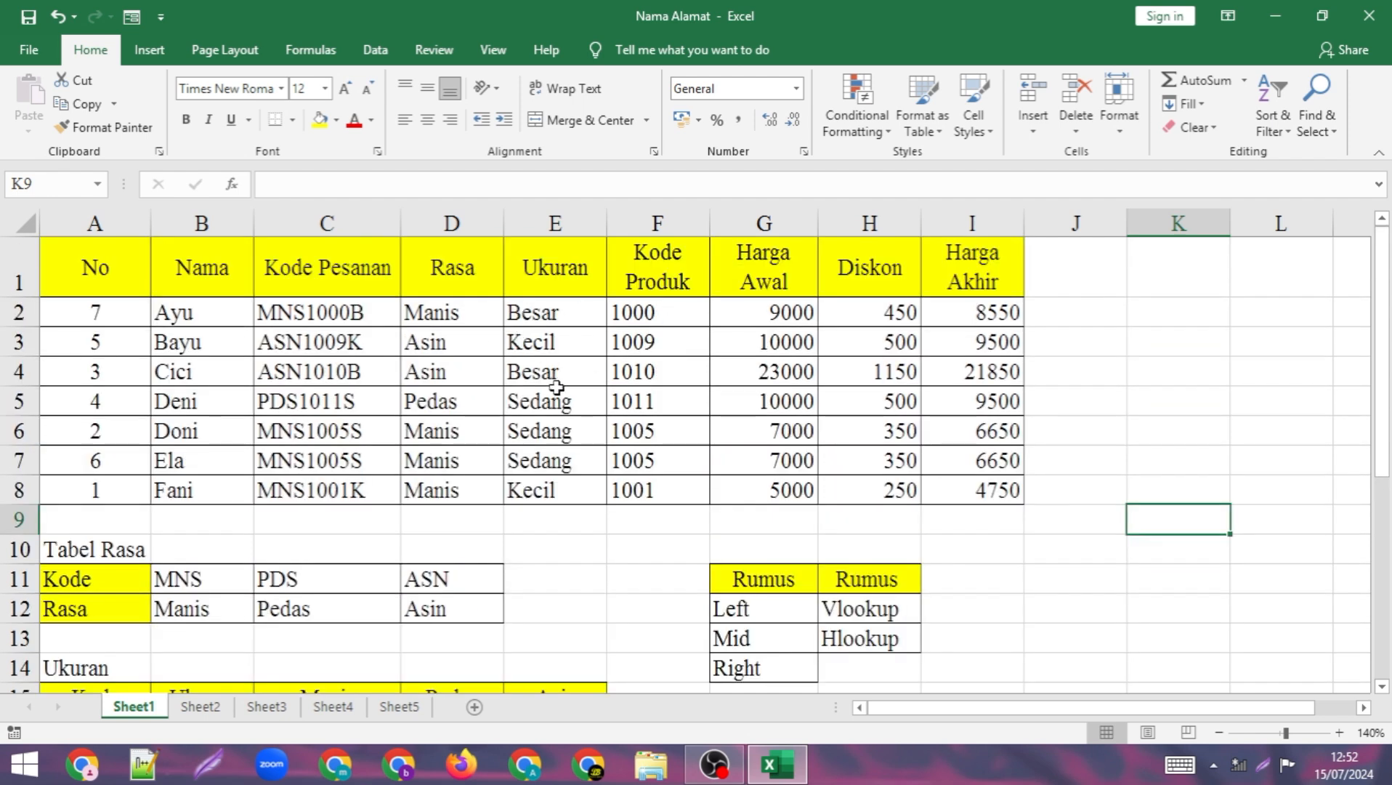